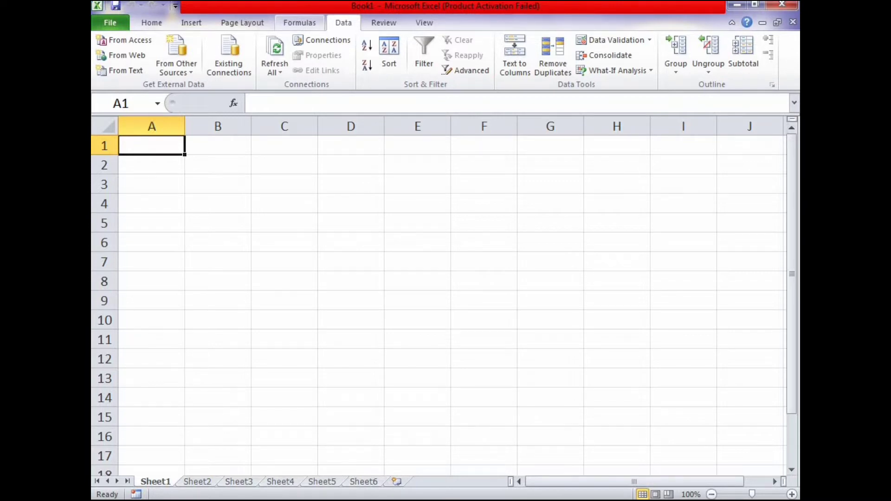
click(300, 23)
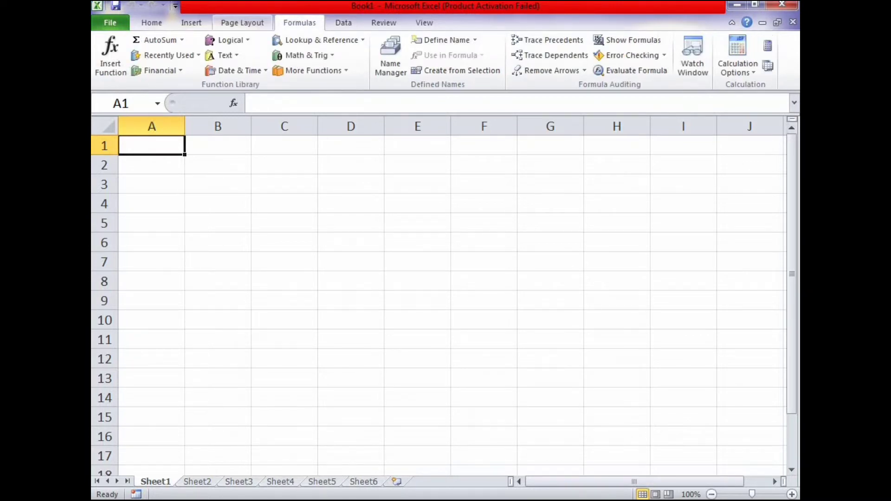
click(242, 23)
click(191, 23)
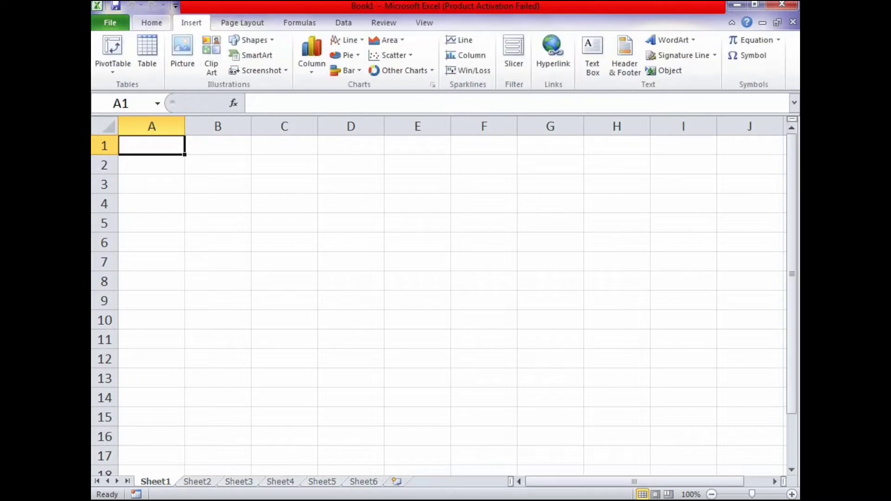
click(152, 22)
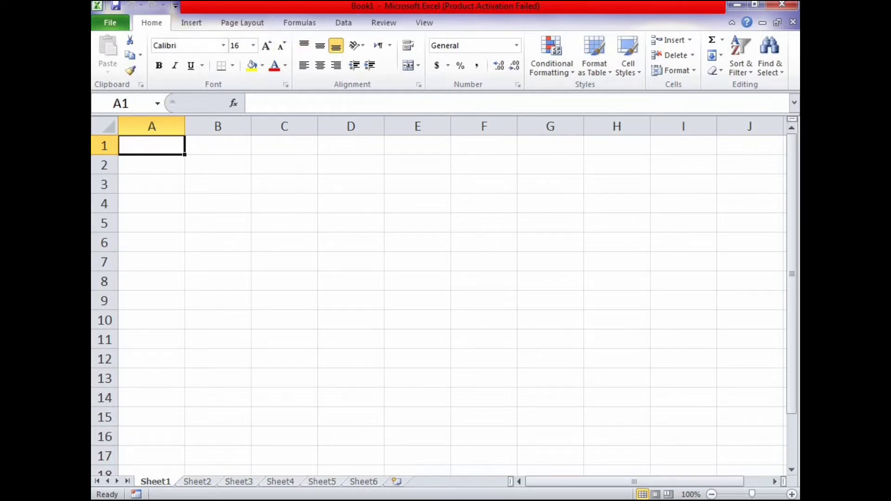
click(343, 22)
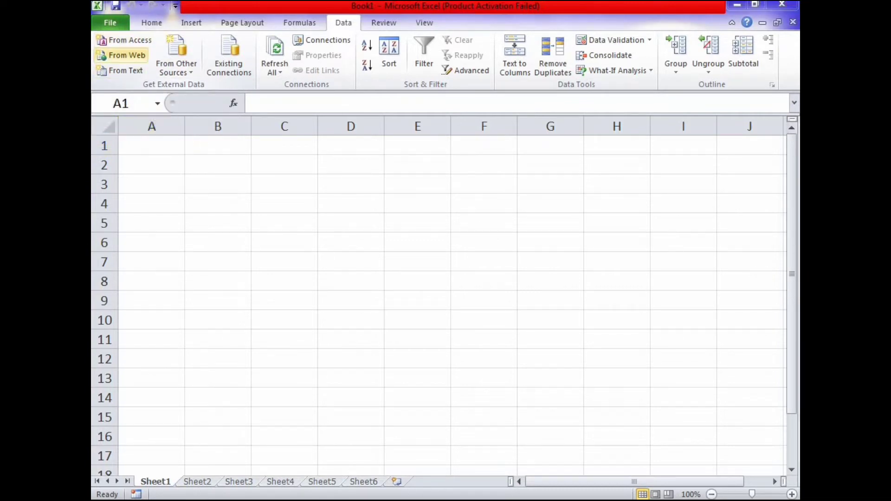
click(611, 109)
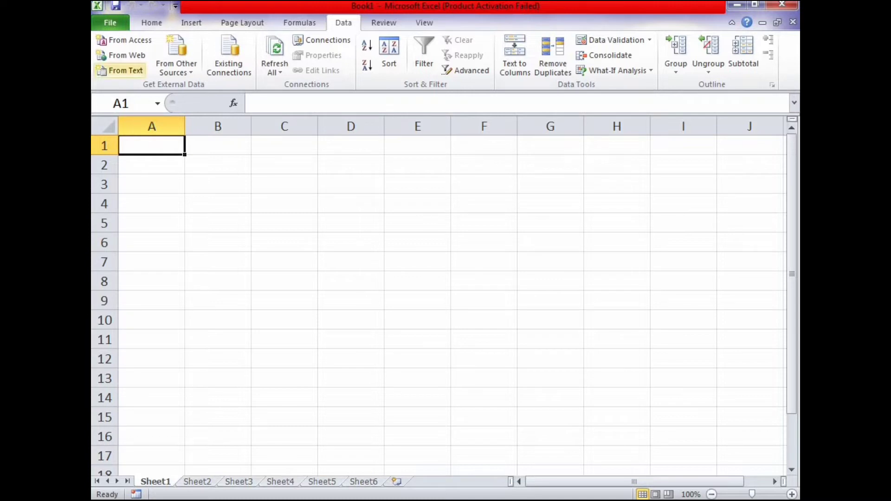
Switch to a new Notepad document and enter the space-separated header line "names roll sub1 sub2 sub3"
key(super)
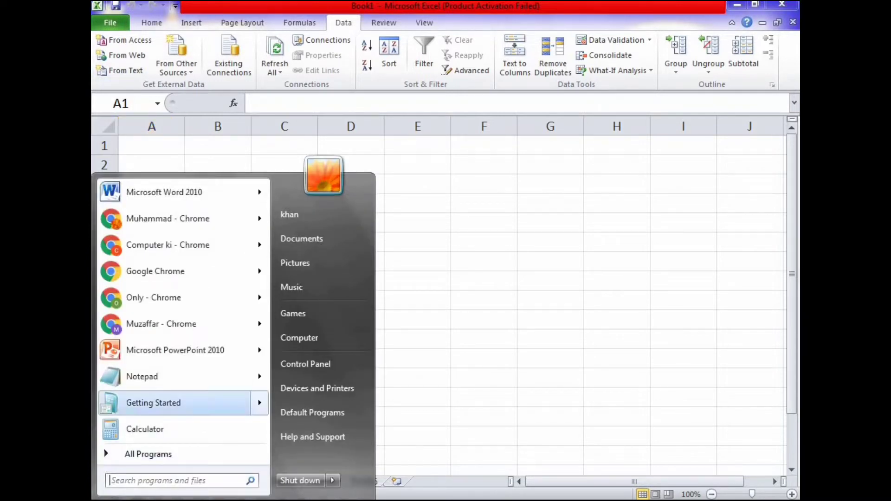
mouse_move(175, 376)
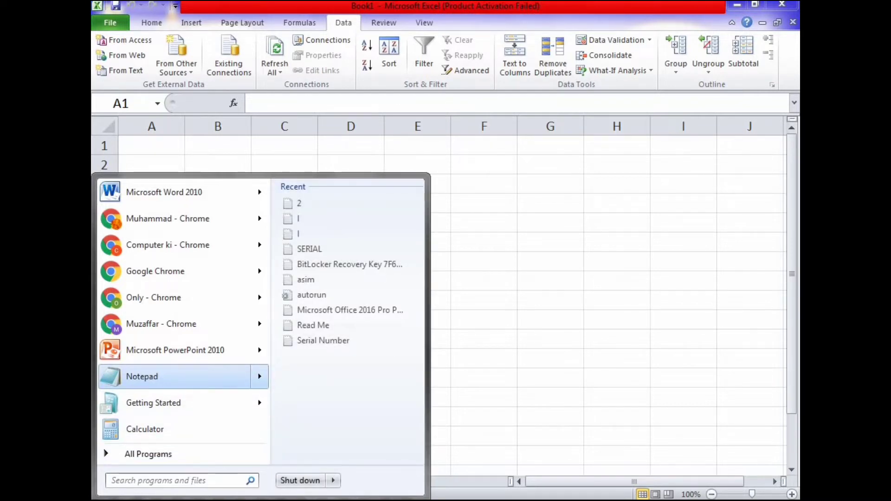
click(174, 376)
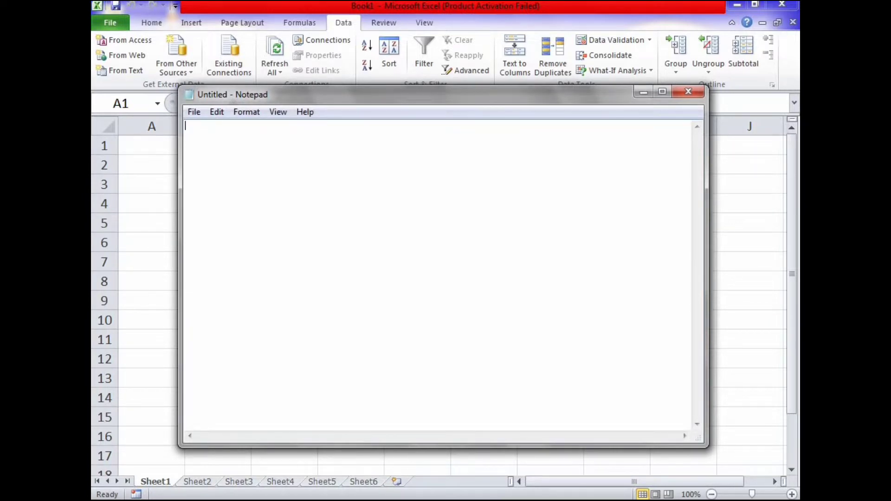
text(ma)
key(BackSpace)
key(BackSpace)
text(names)
text(roll sub1 sub2 )
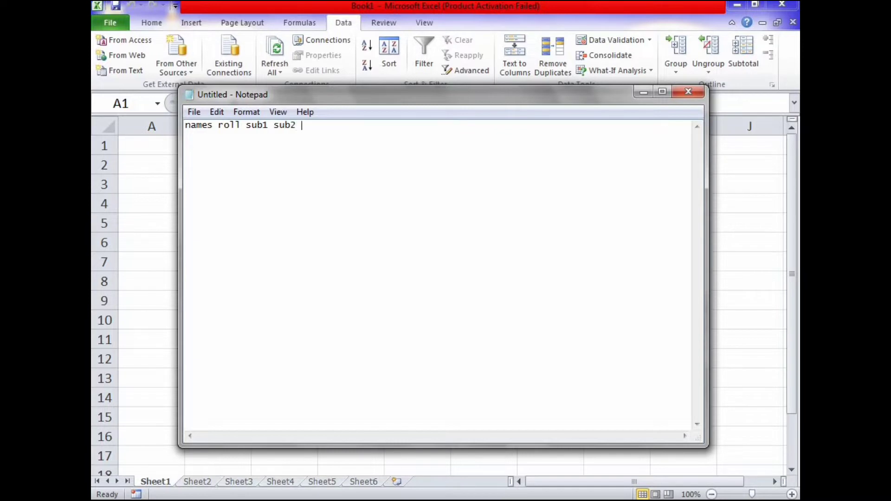
text(sub3)
key(Return)
Add three space-separated student rows with name, roll number and marks 54 87 56, 58 96 74 and 56 89 78, dismissing the color scheme prompt
text(asim 123 54)
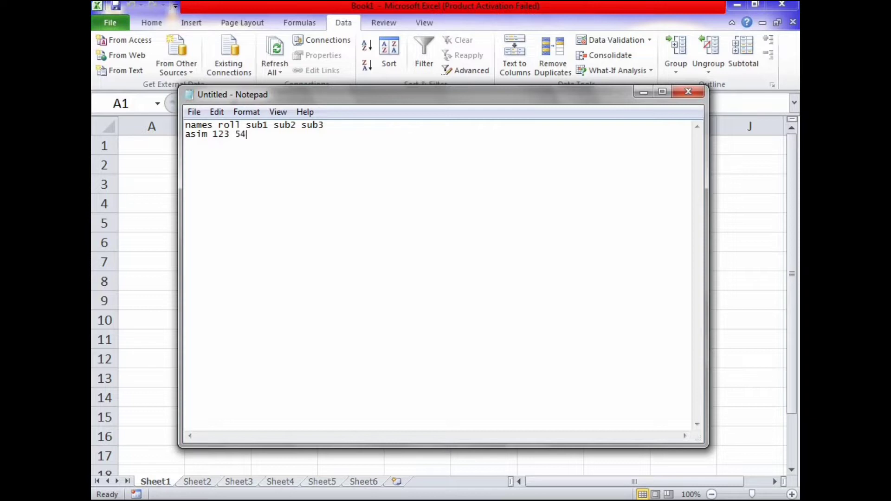
text( 87 56)
key(Return)
text(asad 124 58 96 74)
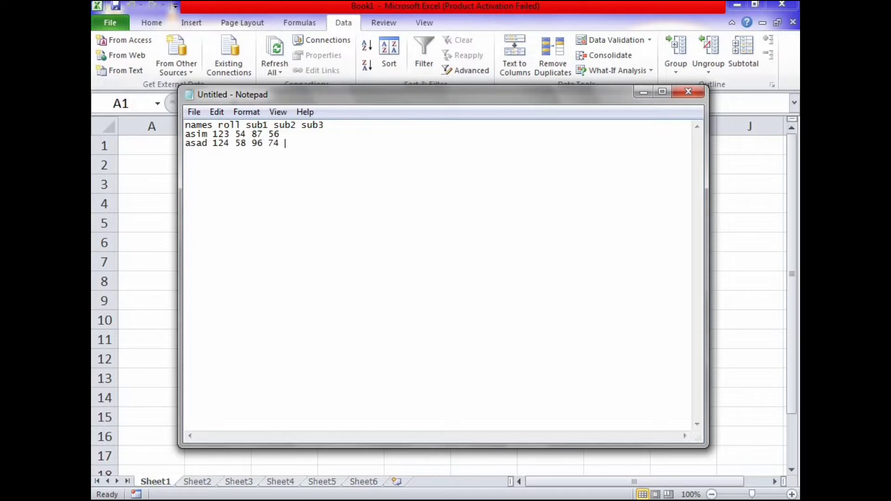
key(Return)
text(imdad 125 56 )
text(89 78)
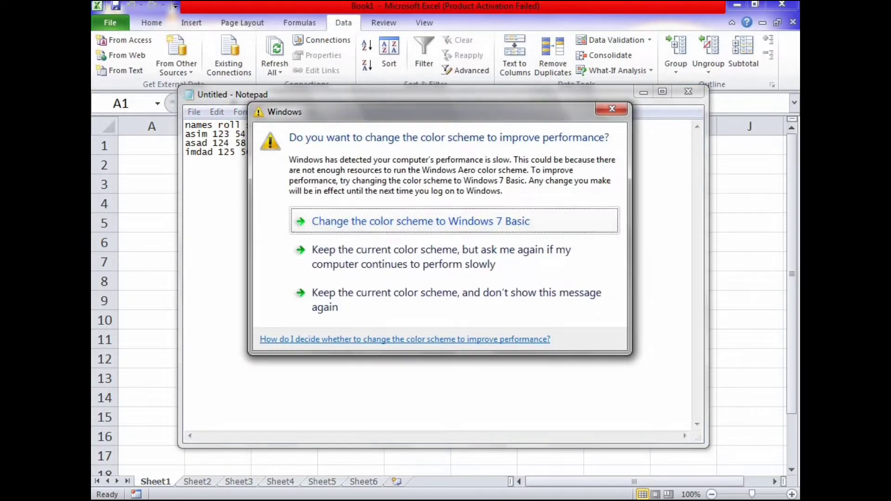
click(612, 110)
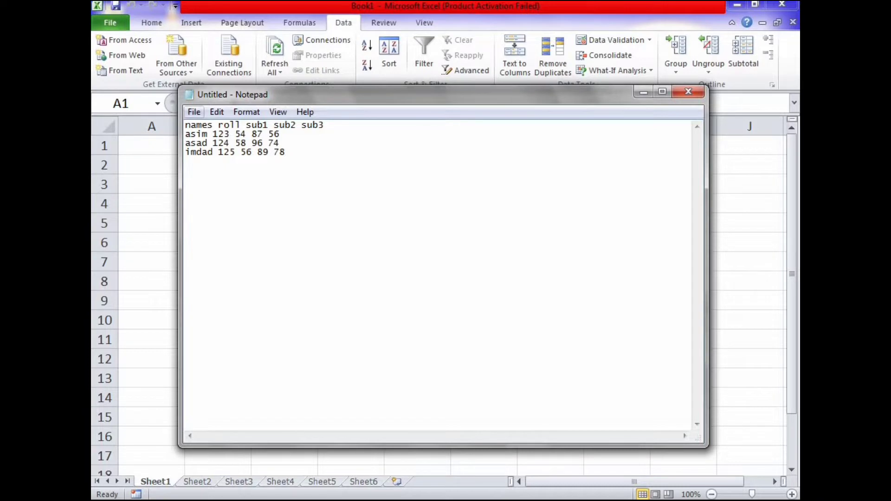
Save the text document to the Desktop under the file name 1
click(194, 112)
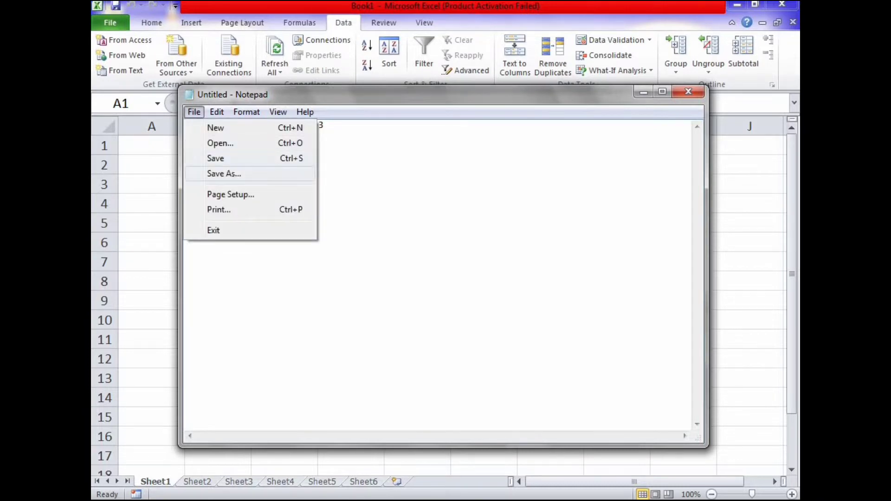
click(223, 173)
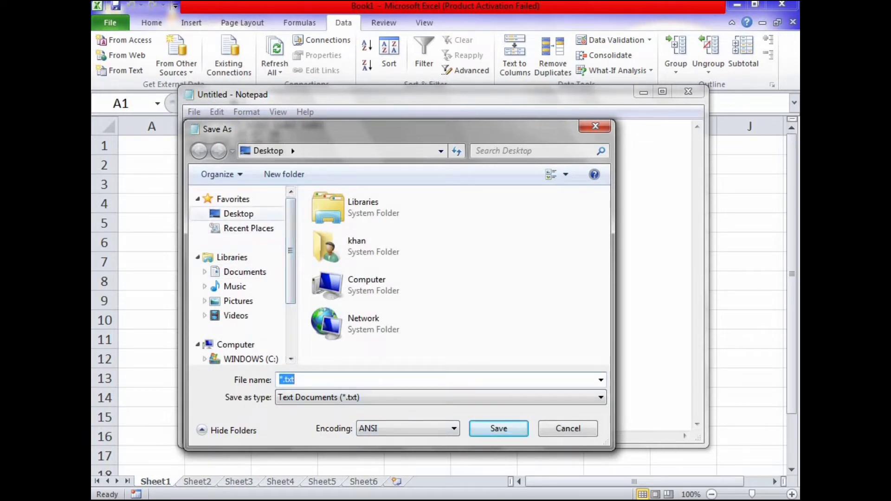
click(239, 214)
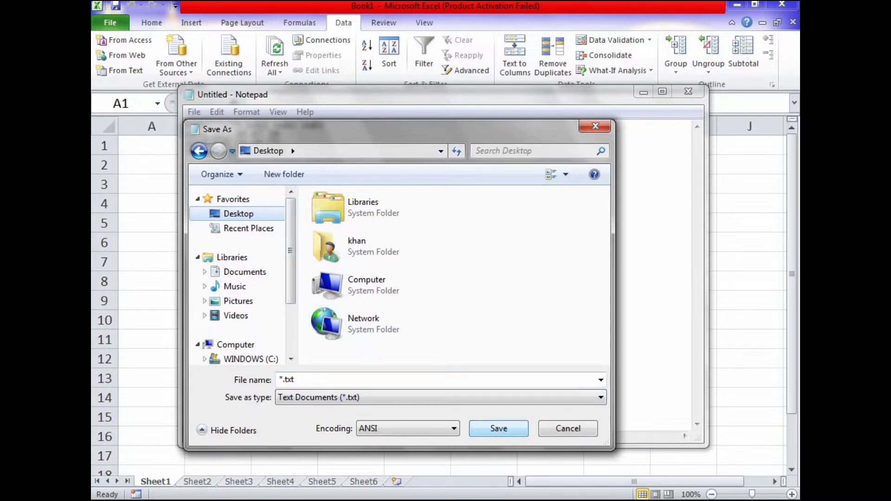
click(499, 429)
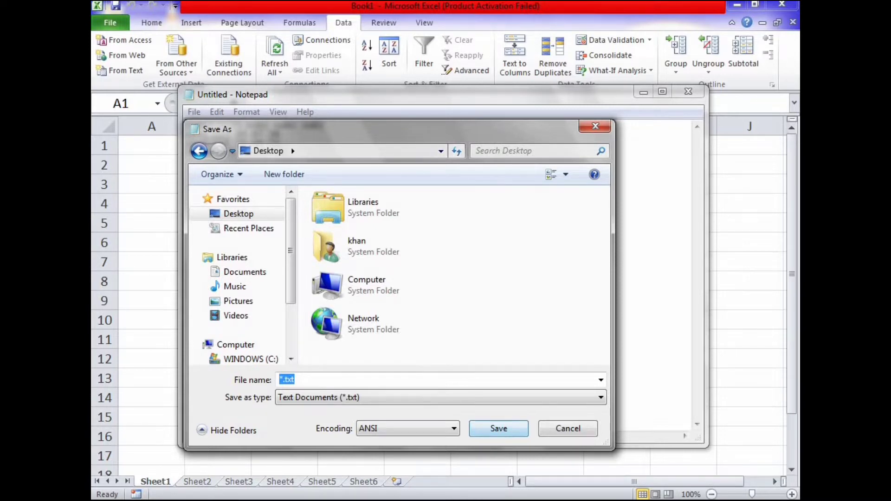
drag(427, 130, 546, 152)
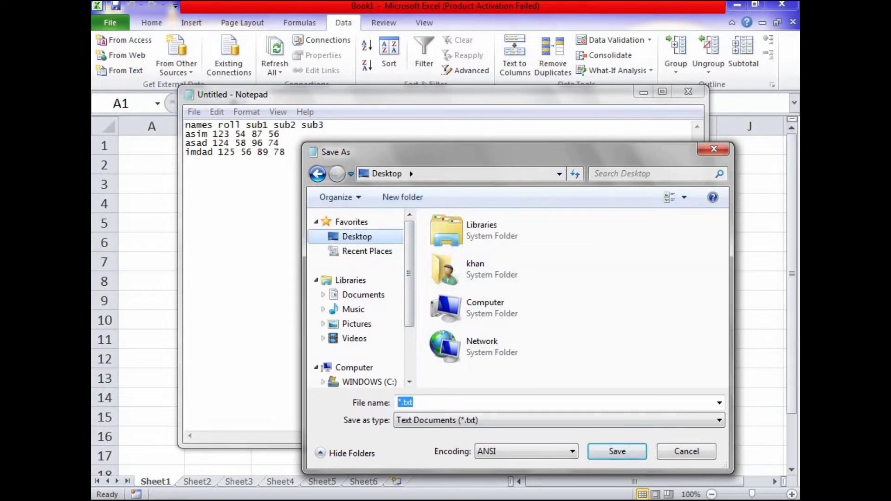
click(457, 402)
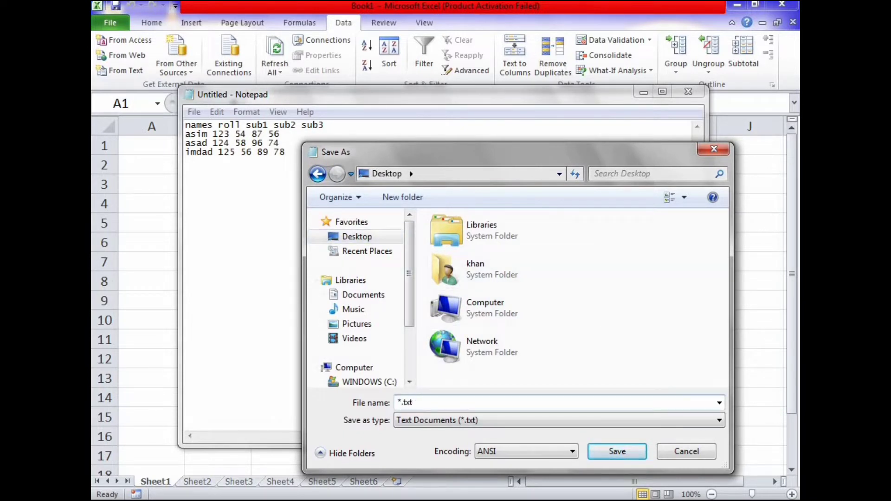
key(BackSpace)
key(BackSpace)
key(BackSpace)
key(BackSpace)
key(BackSpace)
text(1)
key(Return)
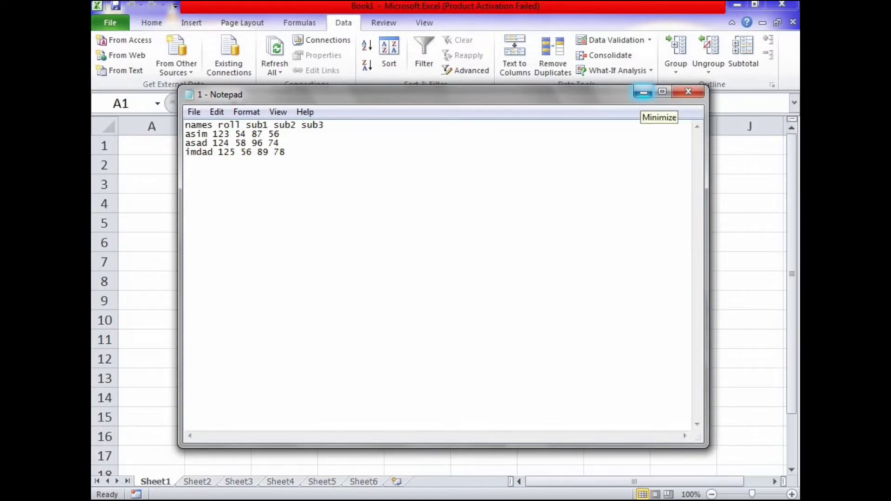
Switch back to Excel and start a text import of the file 1 from the Desktop
click(643, 93)
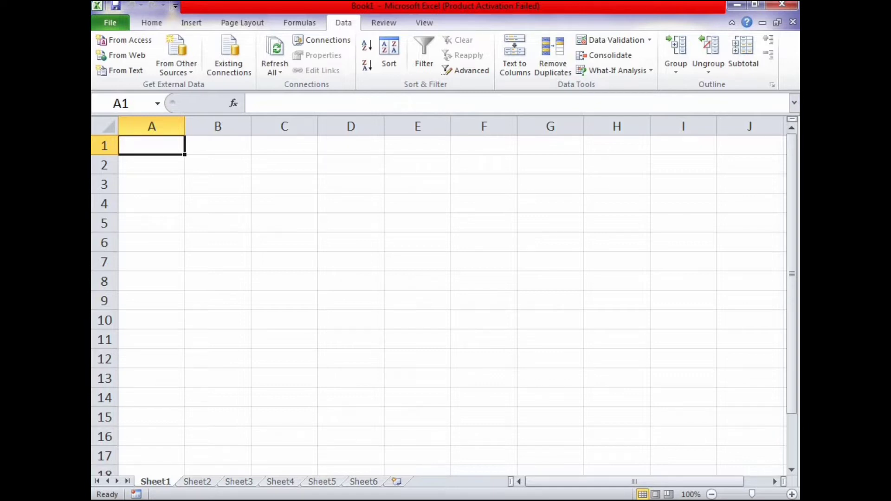
mouse_move(550, 500)
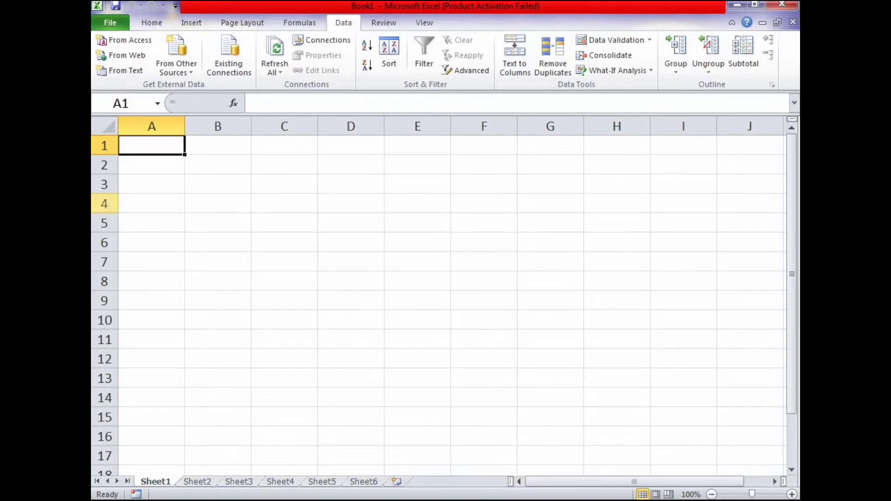
click(120, 70)
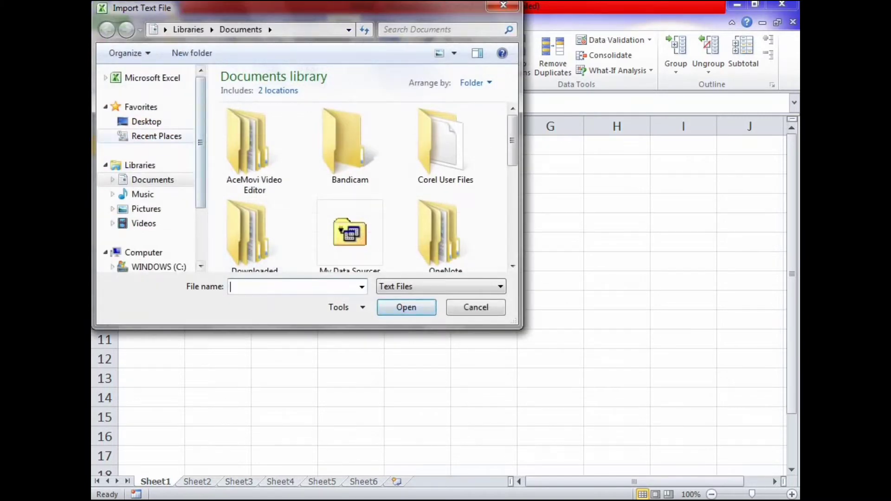
click(146, 121)
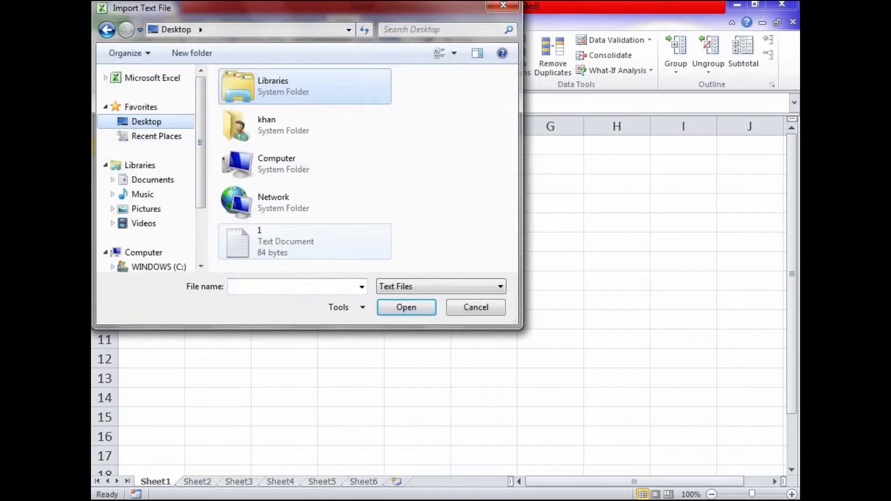
click(297, 242)
click(400, 307)
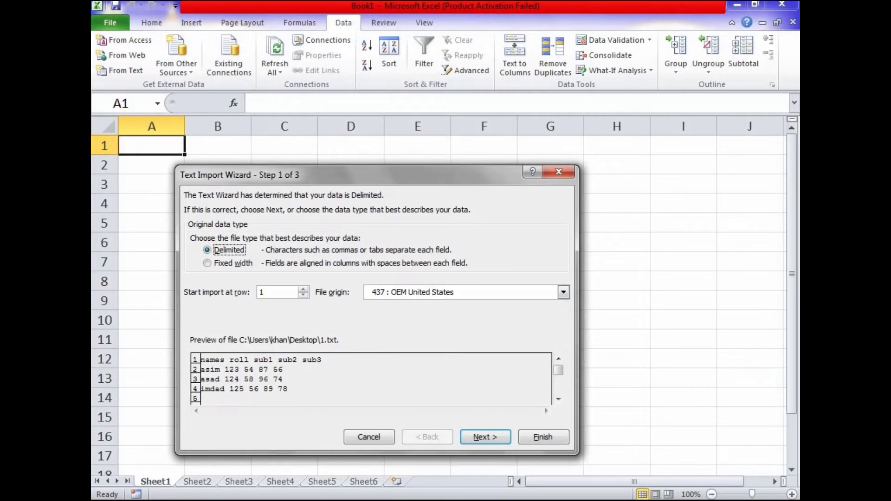
Import the file as delimited data with Space as the only delimiter and the General column format
click(485, 437)
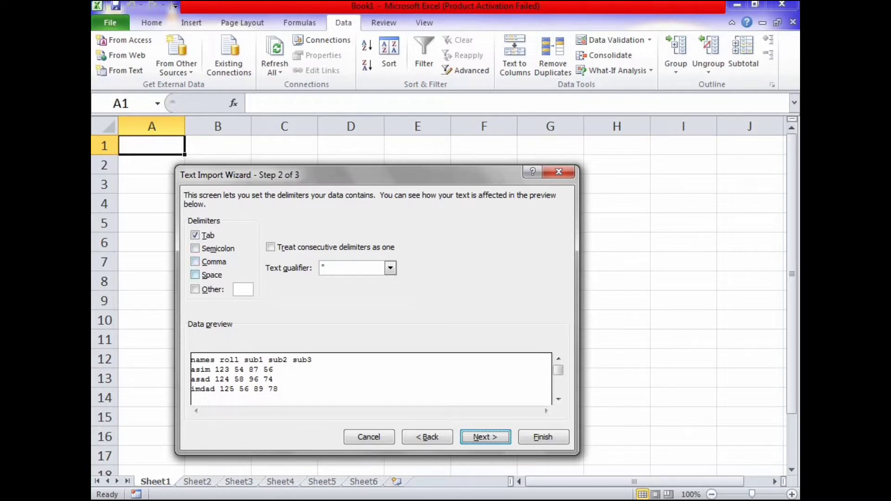
click(195, 275)
click(195, 235)
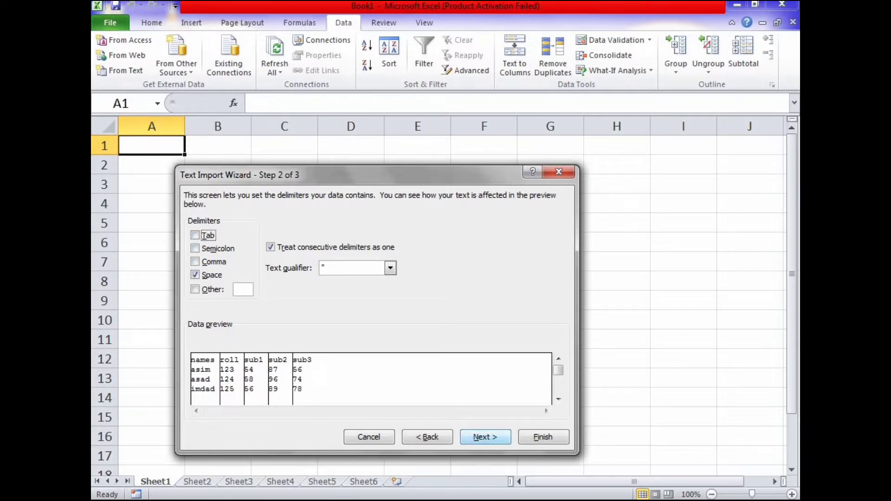
click(485, 437)
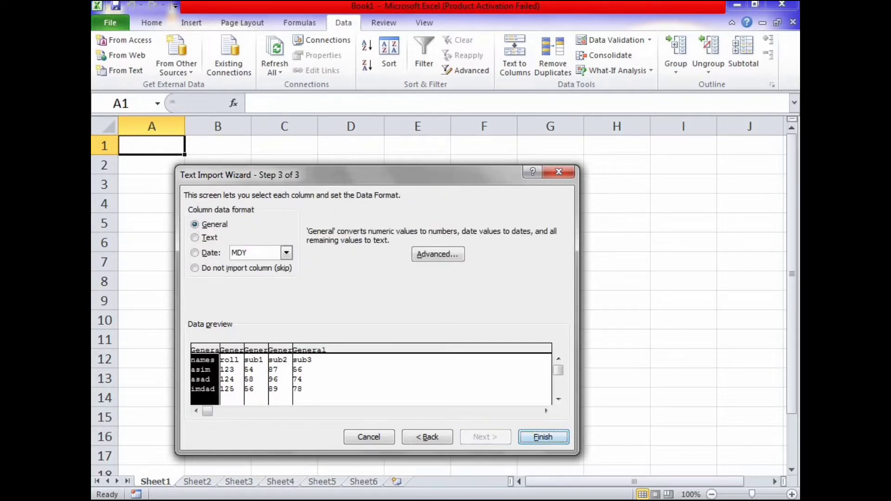
key(Return)
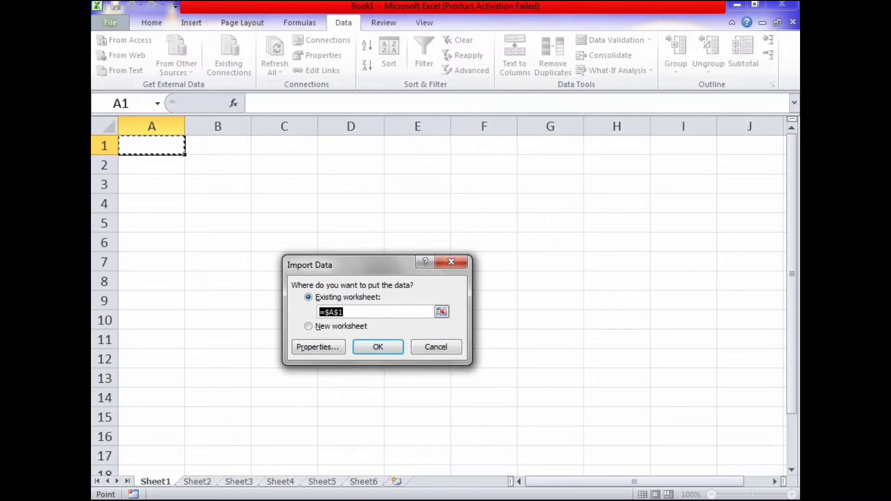
Place the imported data in the existing worksheet starting at cell A1
key(alt+n)
key(alt+e)
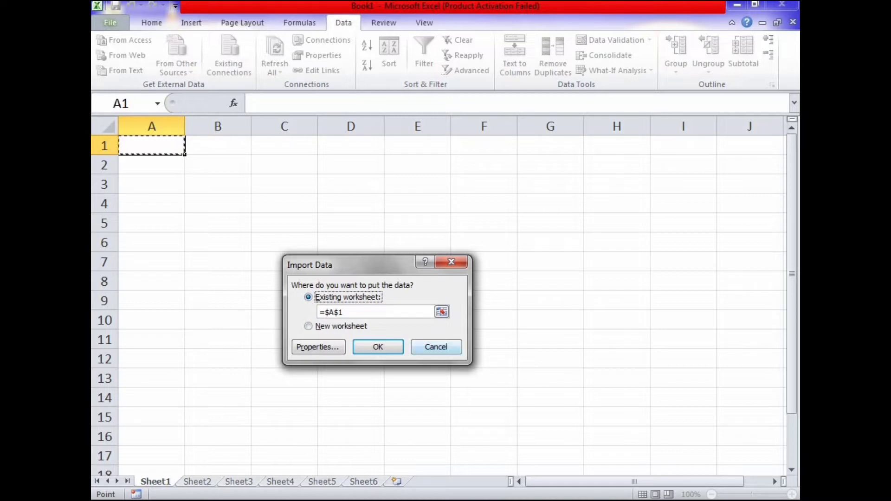
key(Return)
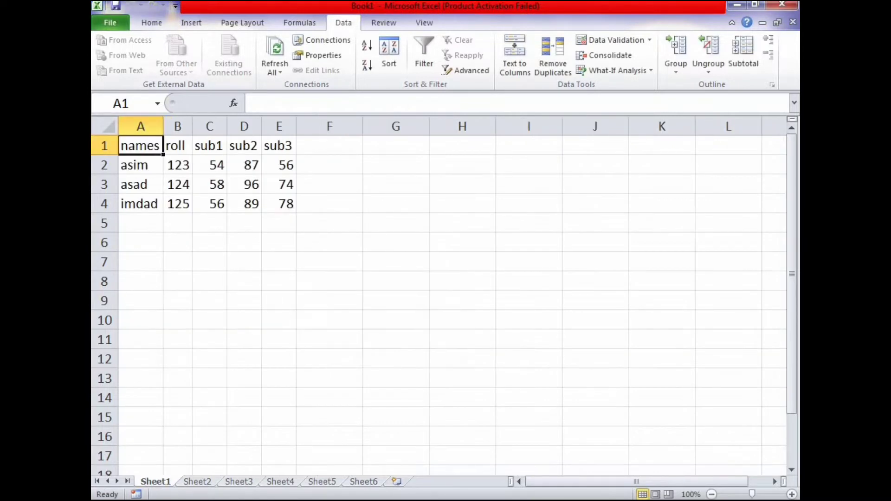
Examine the cells of the imported table to check how the text was split into columns
click(244, 281)
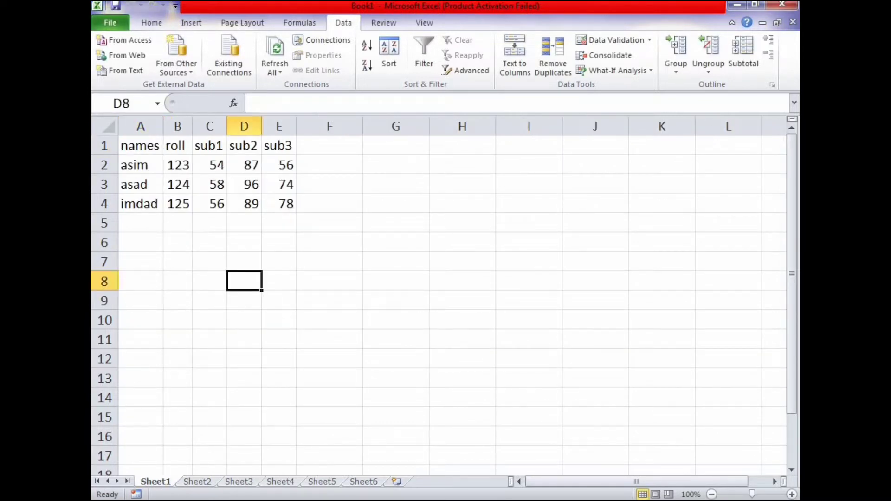
key(Up)
key(Up)
key(Up)
key(Up)
key(Up)
key(Up)
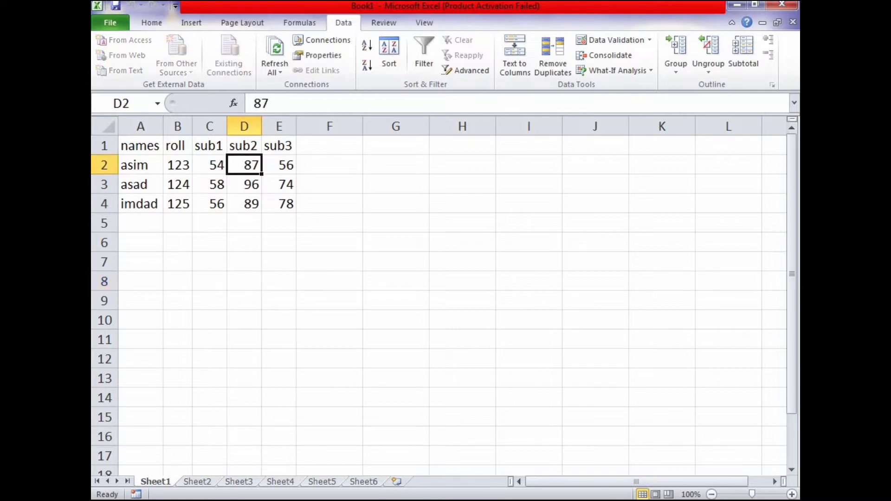
key(Left)
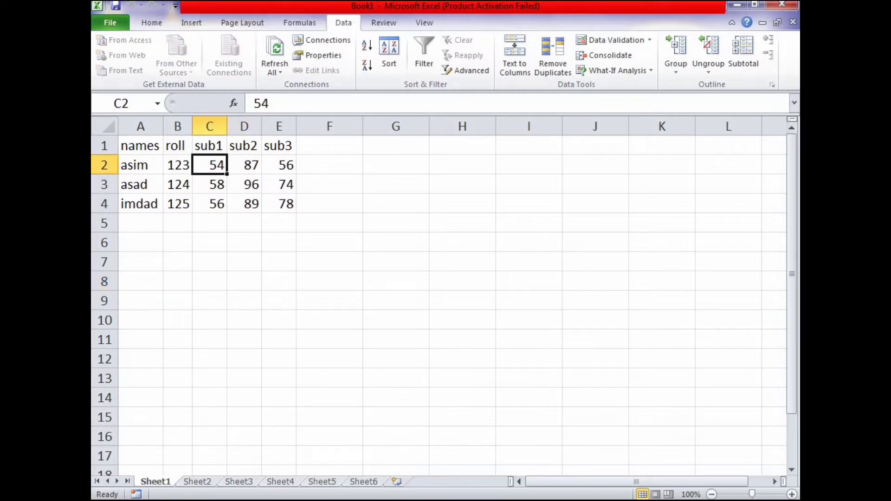
key(Left)
key(Down)
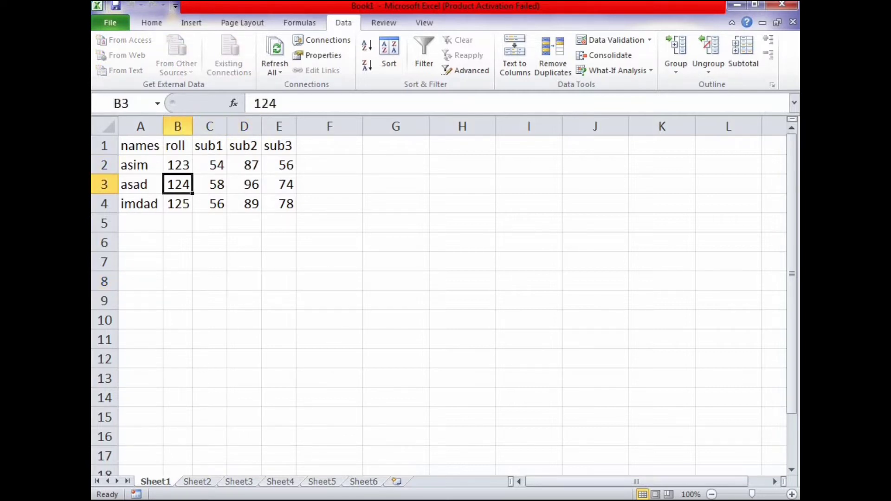
Examine the web query, other external data sources, existing connections and refresh options available for imported data
click(140, 223)
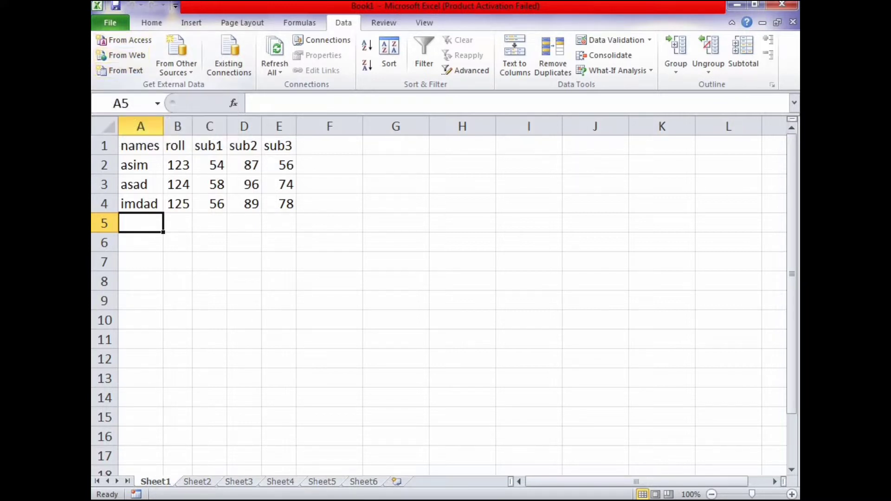
click(121, 55)
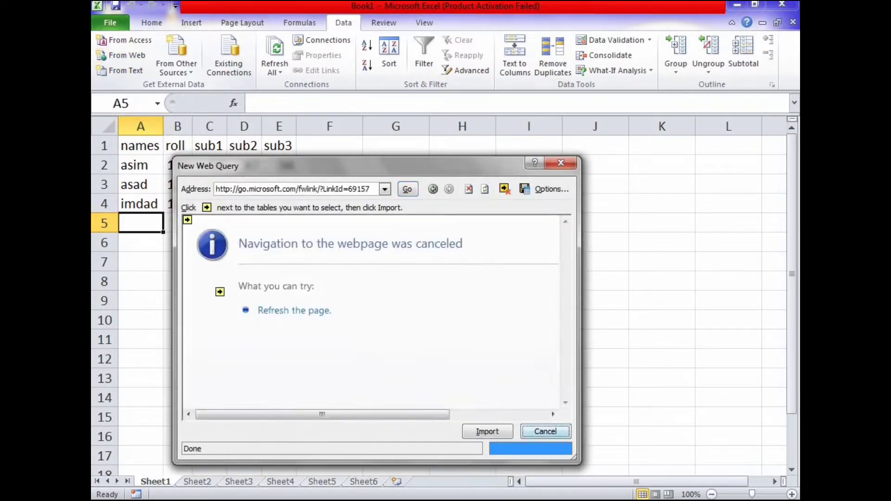
click(545, 432)
click(125, 40)
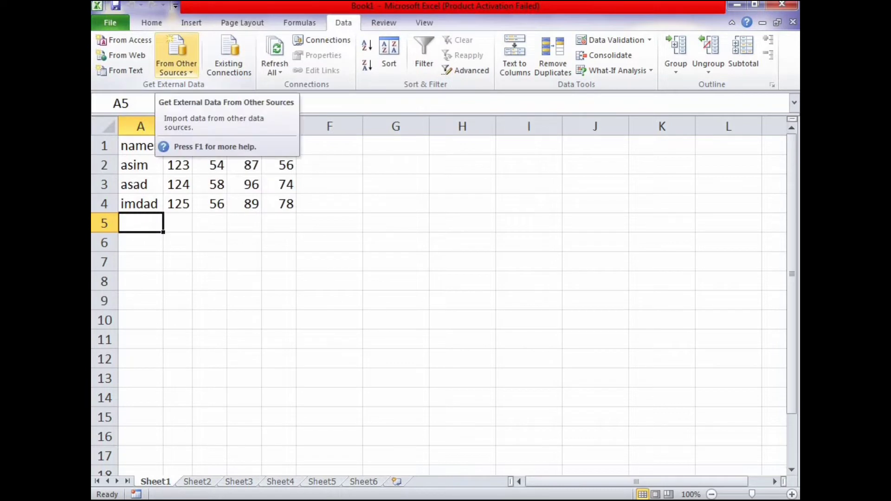
click(177, 65)
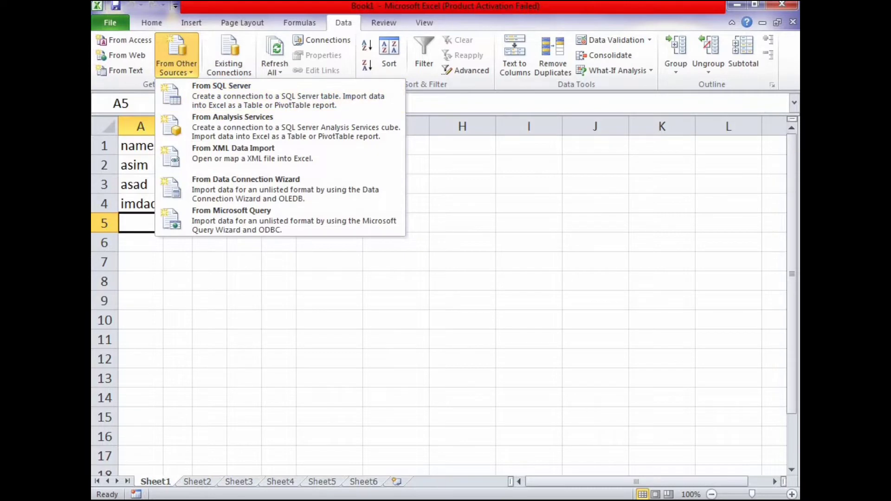
click(229, 56)
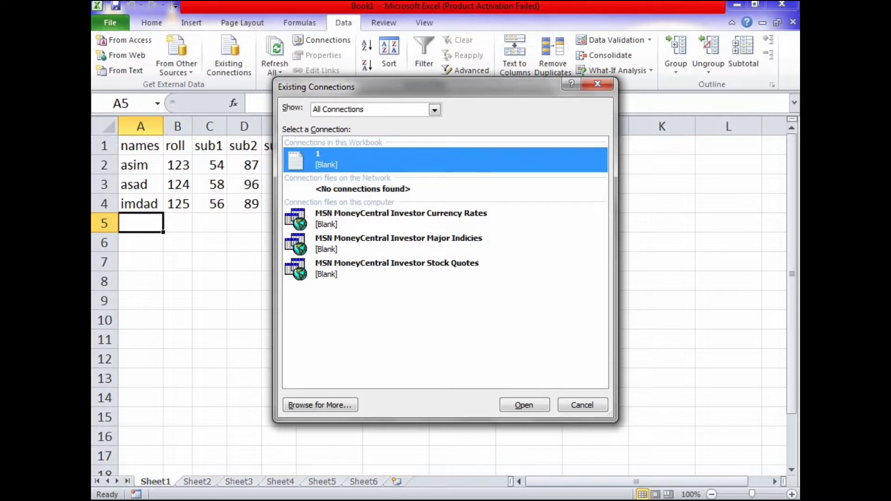
click(583, 405)
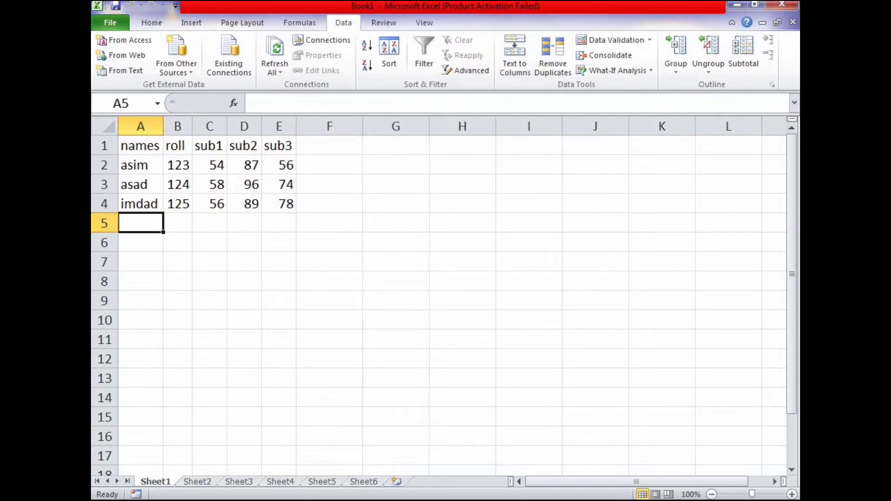
click(275, 70)
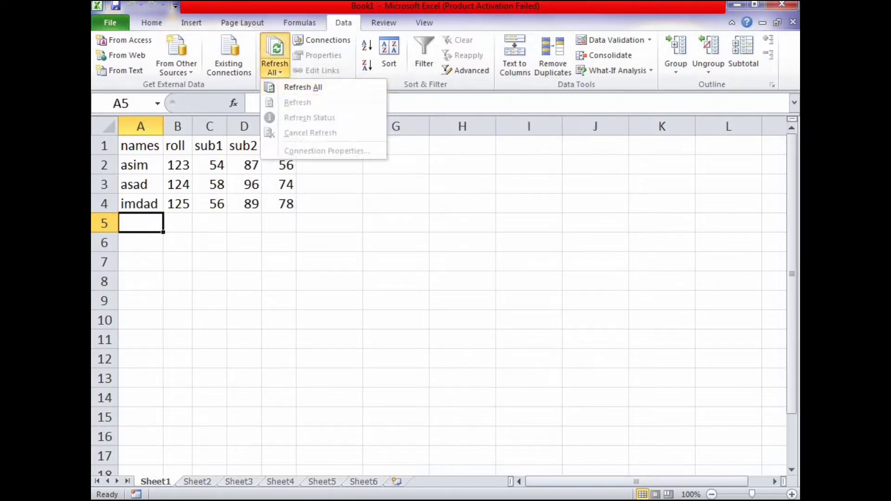
key(Escape)
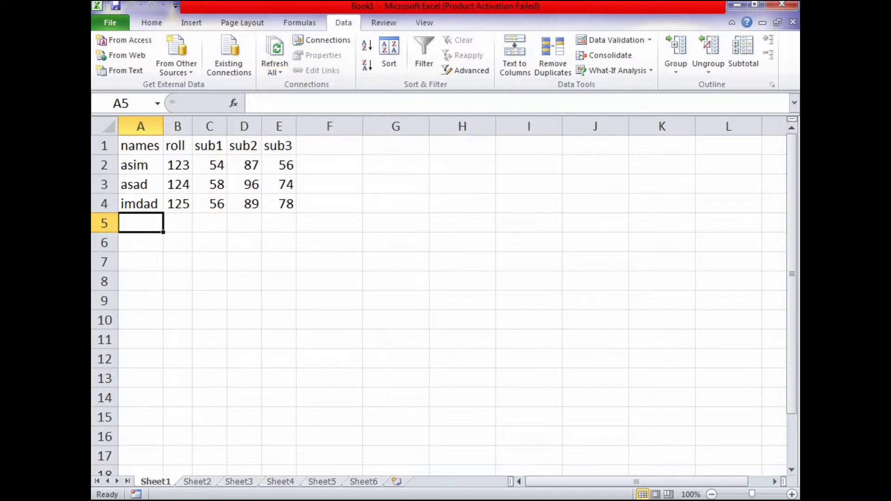
Switch to the Notepad file 1, add a student row with roll 126 and marks 56, 89 and 54, and save the file
mouse_move(550, 500)
click(549, 439)
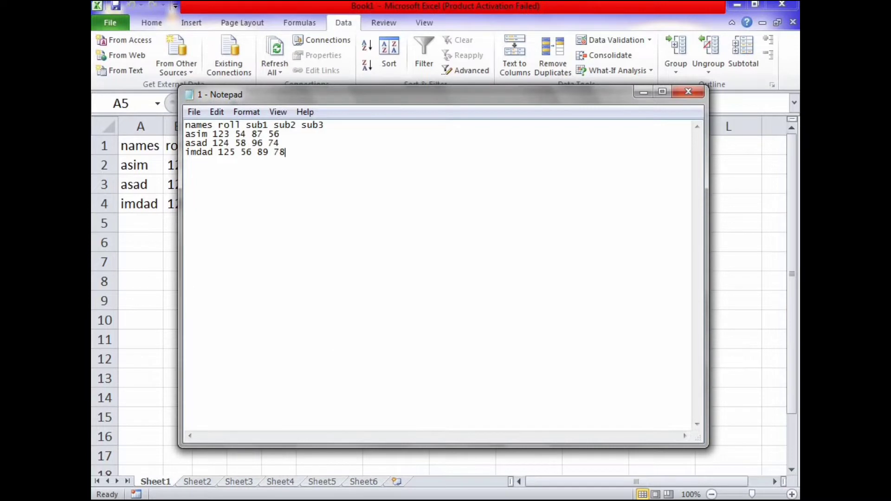
key(Return)
text(aijaz 126 56 89 54)
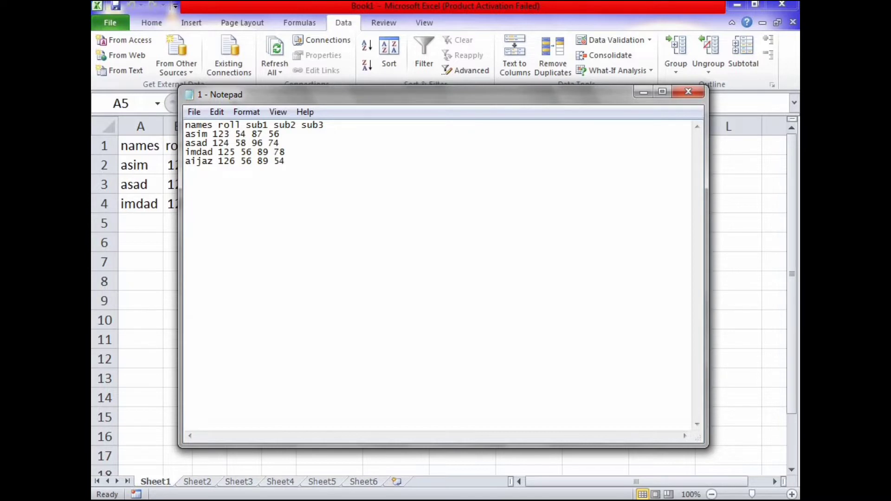
click(194, 112)
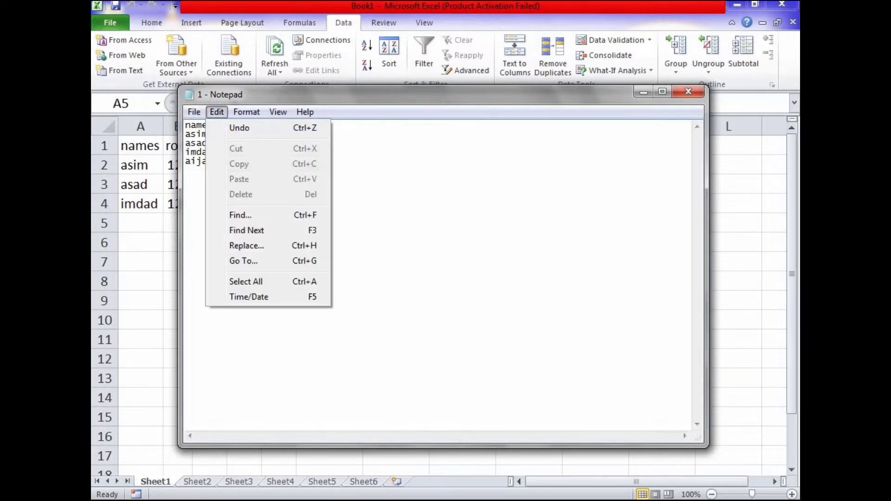
click(216, 158)
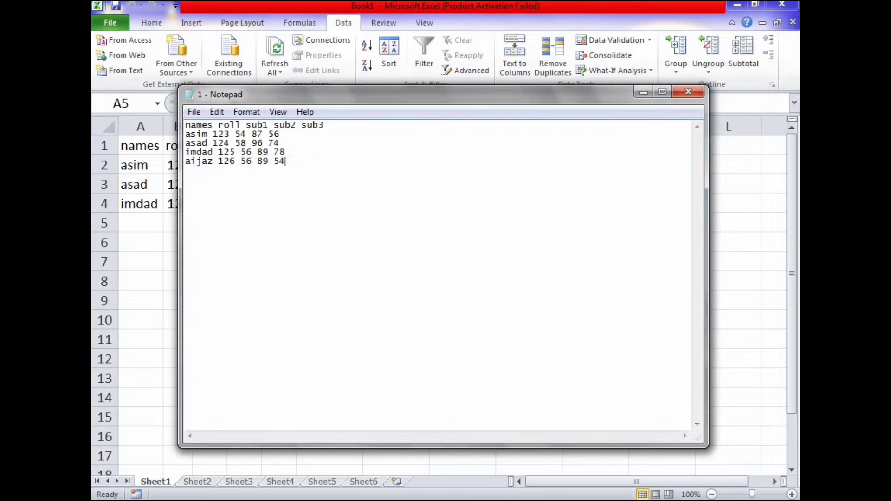
Return to Excel and refresh the imported student table from the updated text file 1 on the Desktop
click(644, 92)
click(279, 224)
click(279, 205)
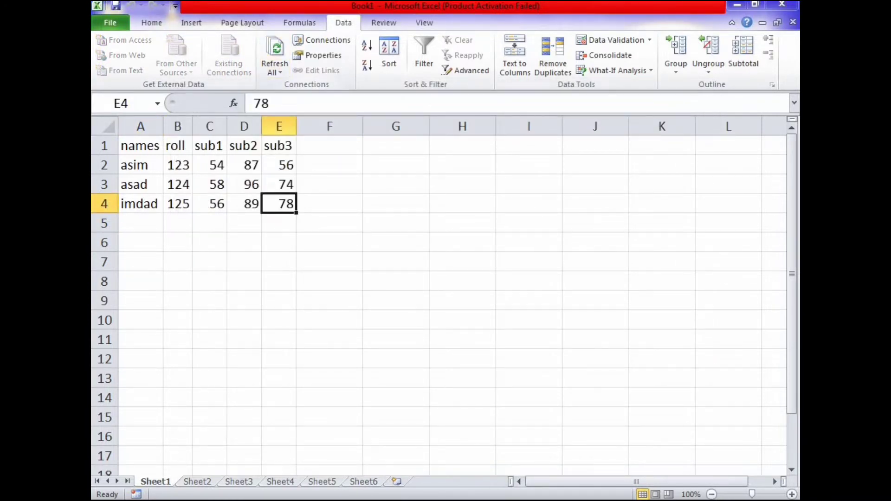
click(119, 70)
click(236, 94)
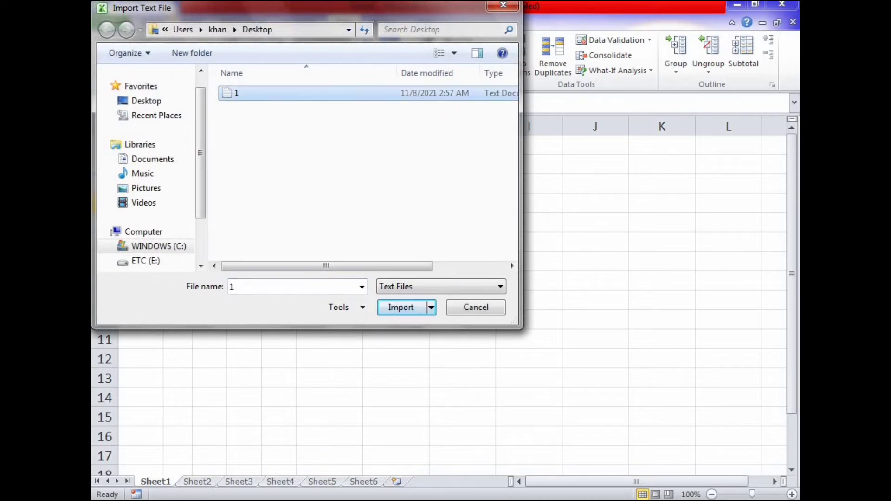
click(401, 307)
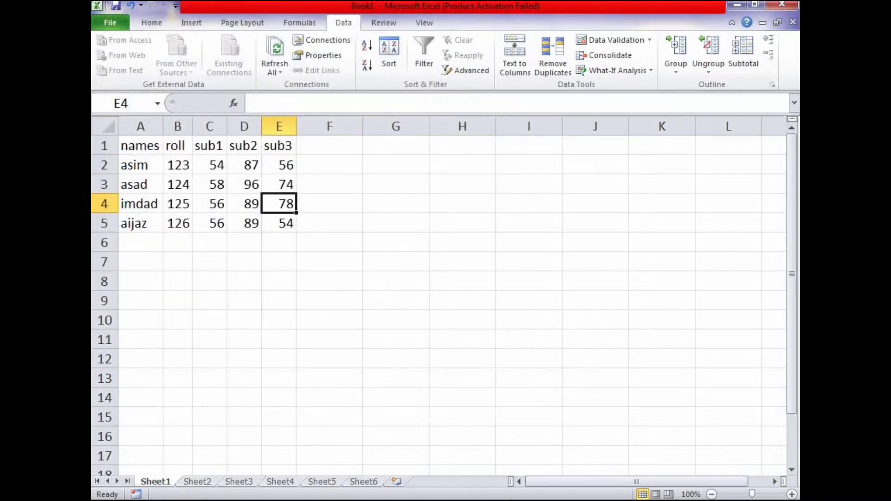
Review the list of workbook connections and close it without changes
click(245, 262)
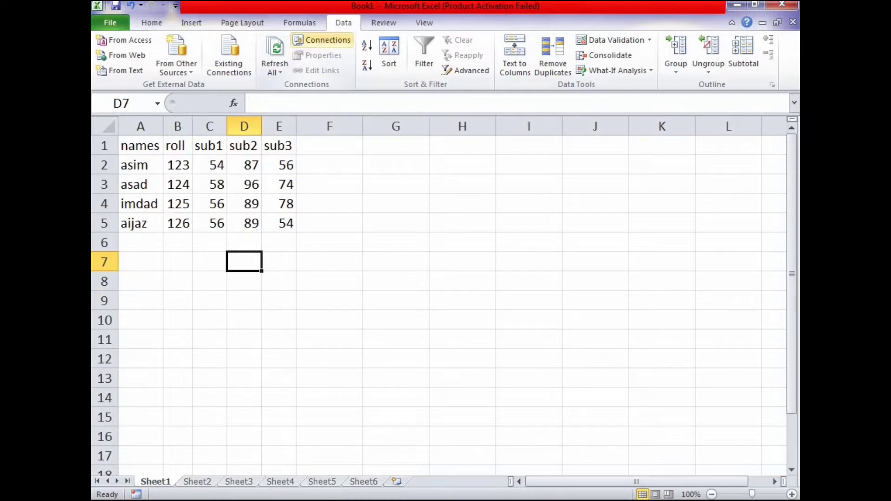
click(322, 40)
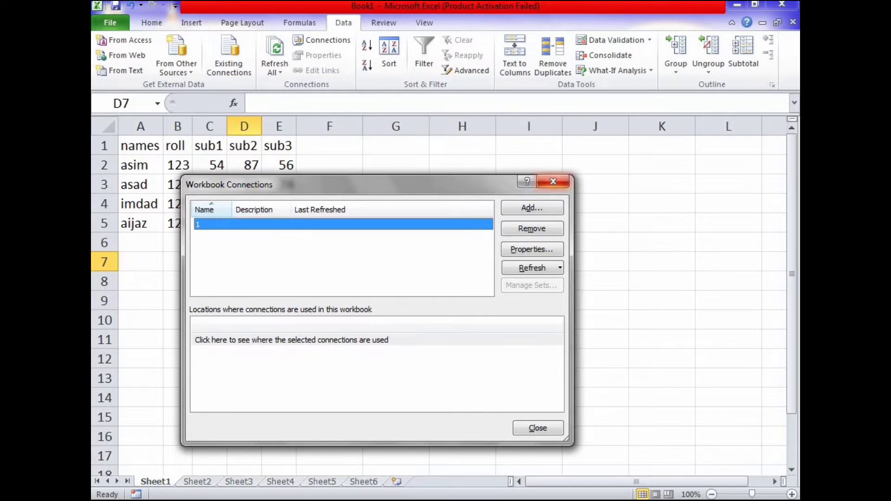
click(553, 181)
click(330, 224)
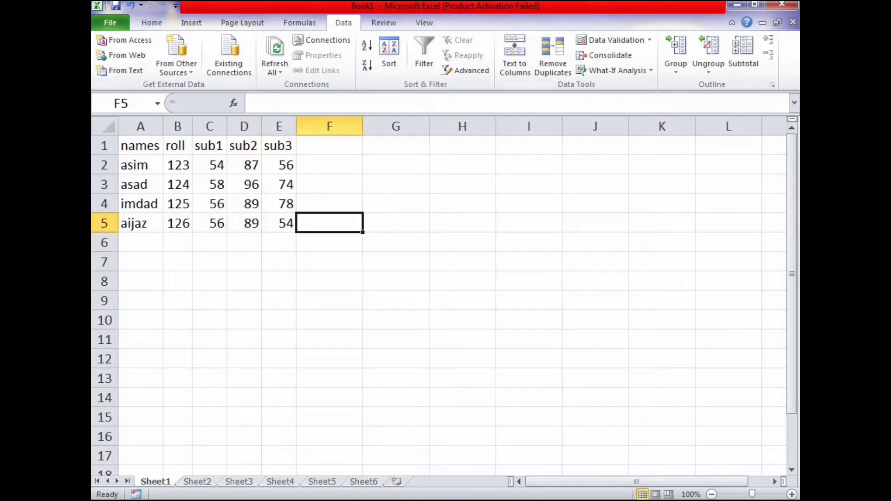
Set the external data range of the imported table to refresh automatically every 1 minute
click(244, 223)
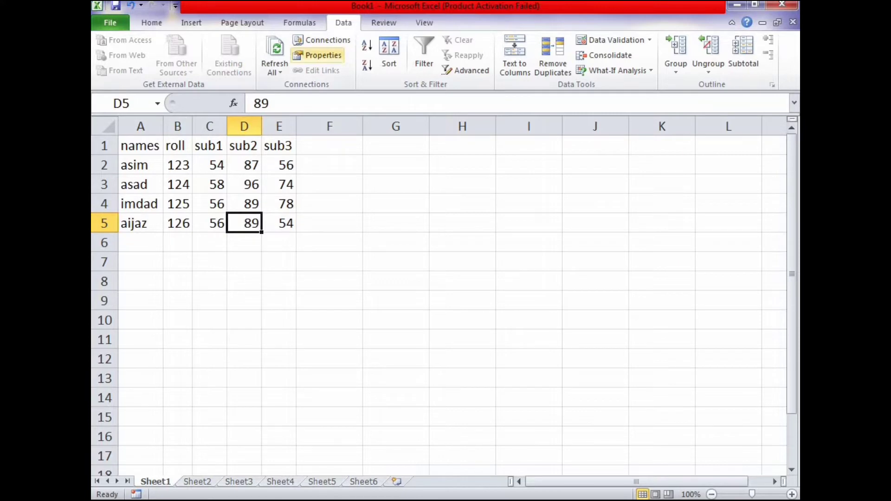
click(320, 56)
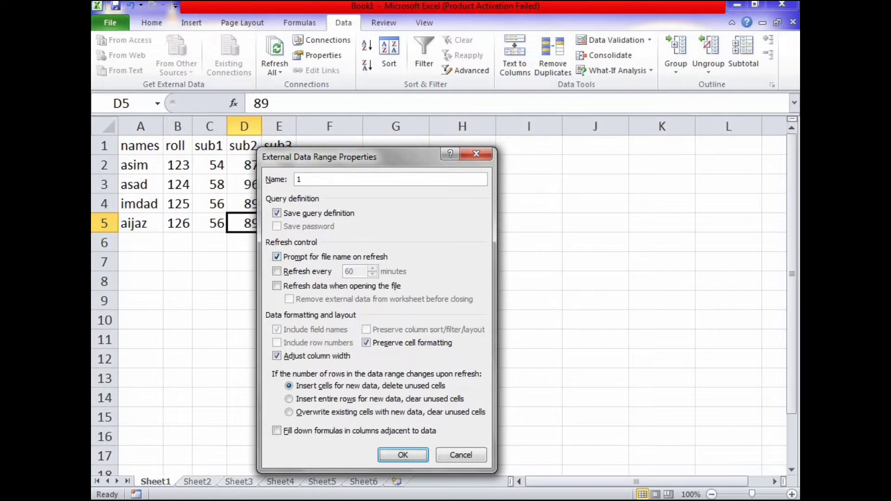
key(alt+r)
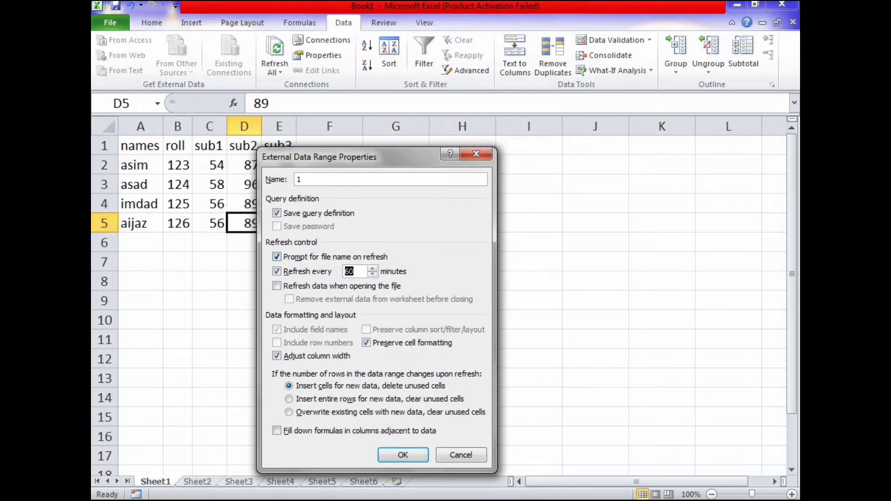
text(1)
key(Return)
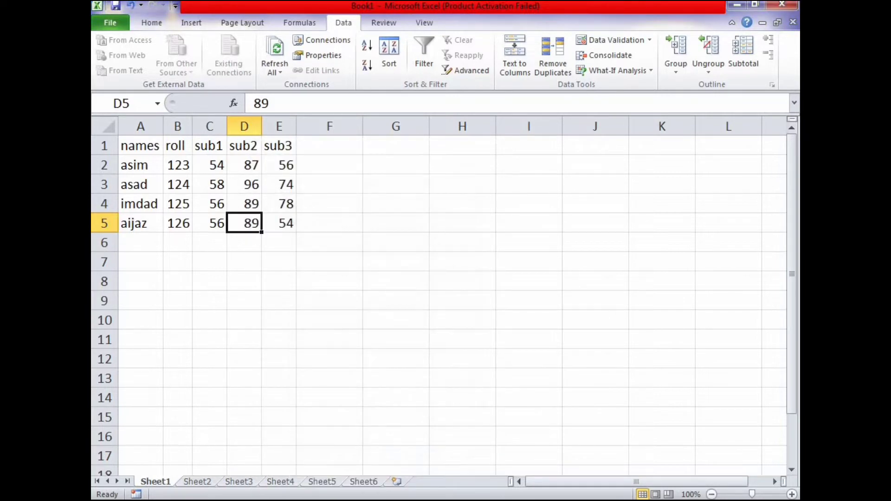
click(330, 204)
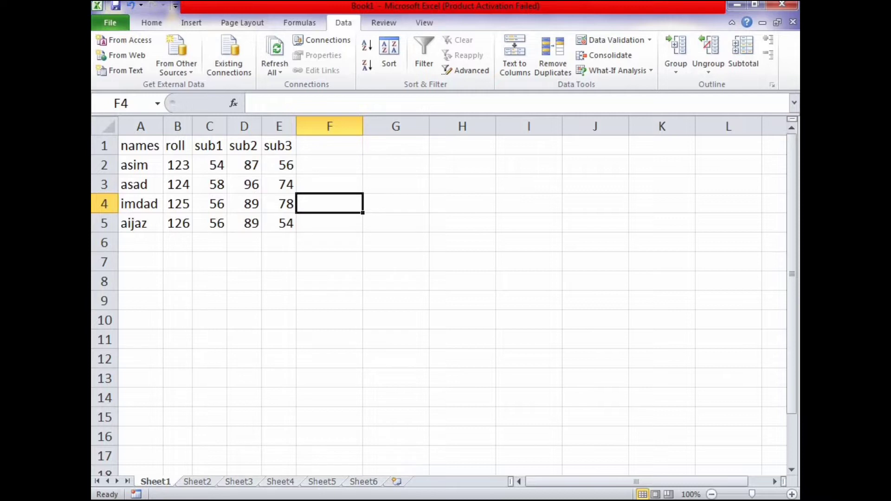
click(330, 243)
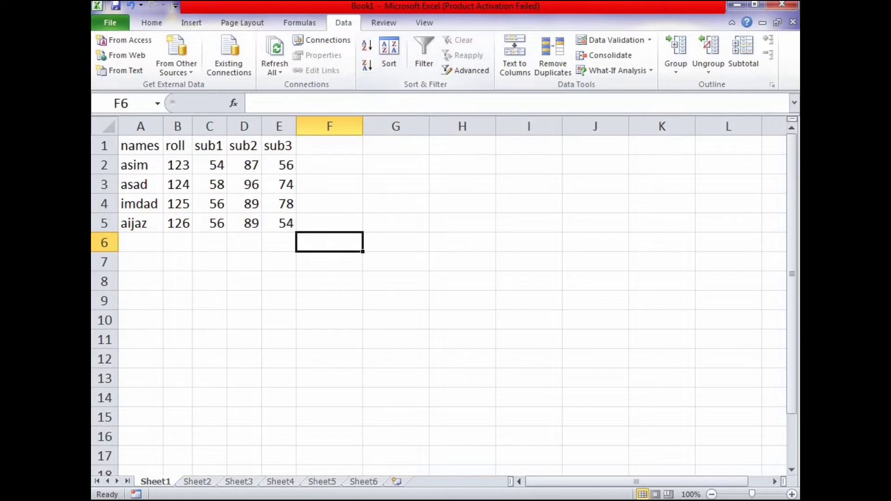
click(178, 243)
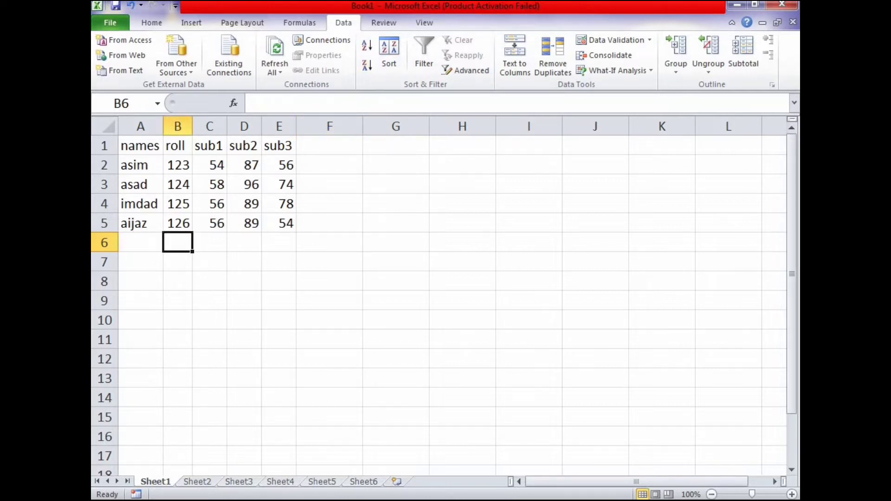
Sort the student rows A2:E5 by name from A to Z, and re-sort them from Z to A
drag(141, 146, 279, 223)
click(141, 165)
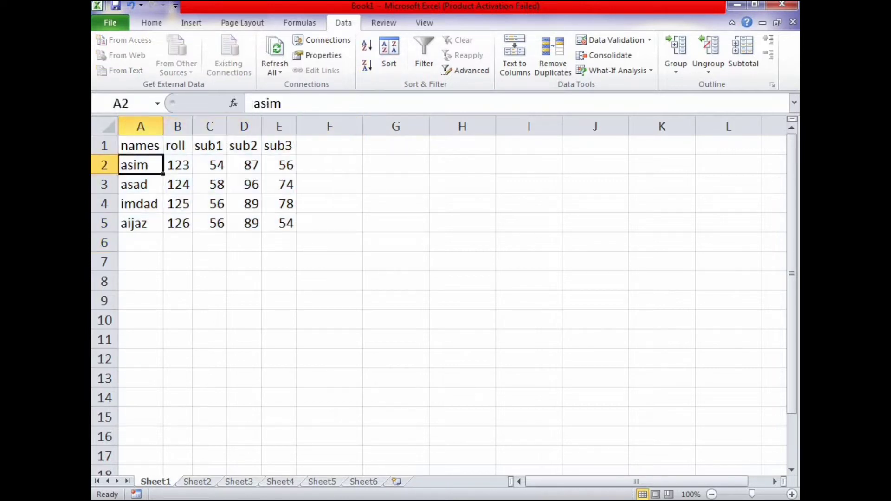
drag(141, 165, 279, 223)
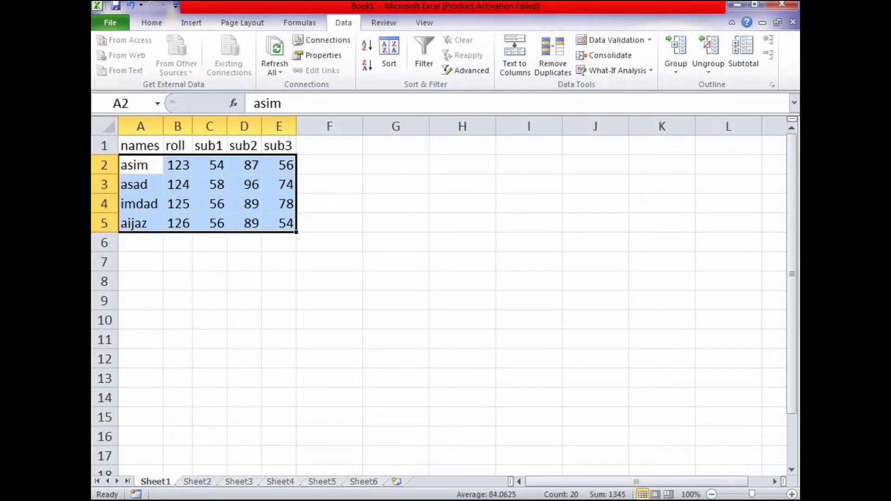
click(366, 45)
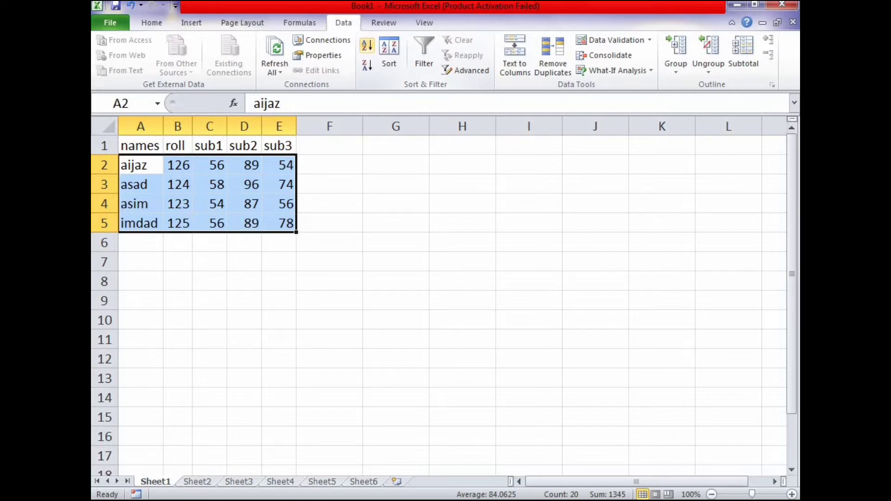
click(367, 65)
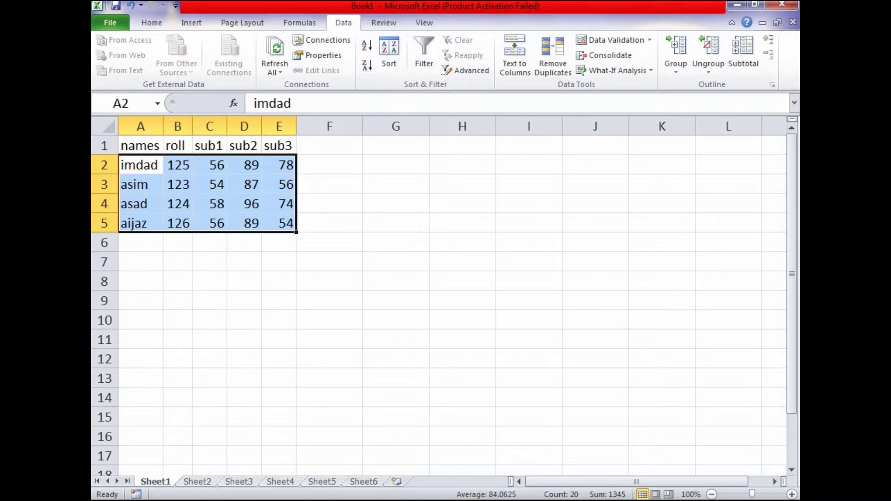
Sort the student table A1:E5 by the roll column on values from largest to smallest, treating the first row as headers
click(140, 165)
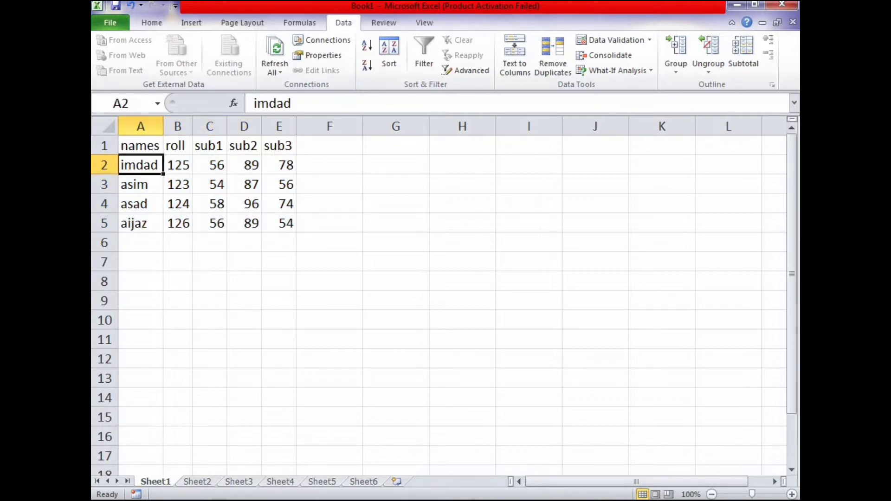
drag(140, 146, 279, 224)
click(389, 52)
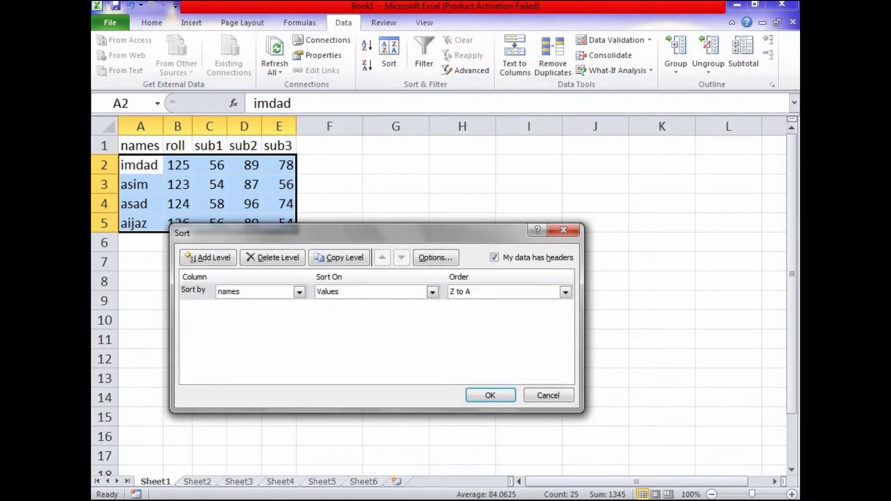
drag(297, 233, 383, 230)
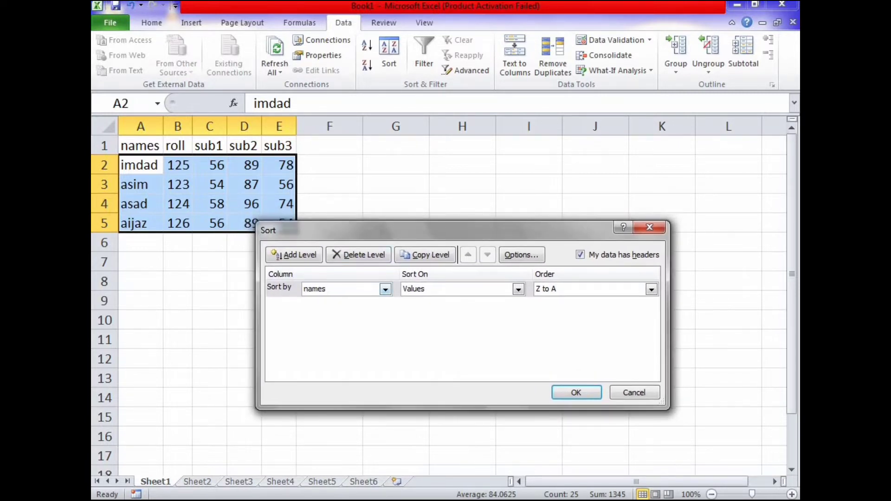
click(385, 289)
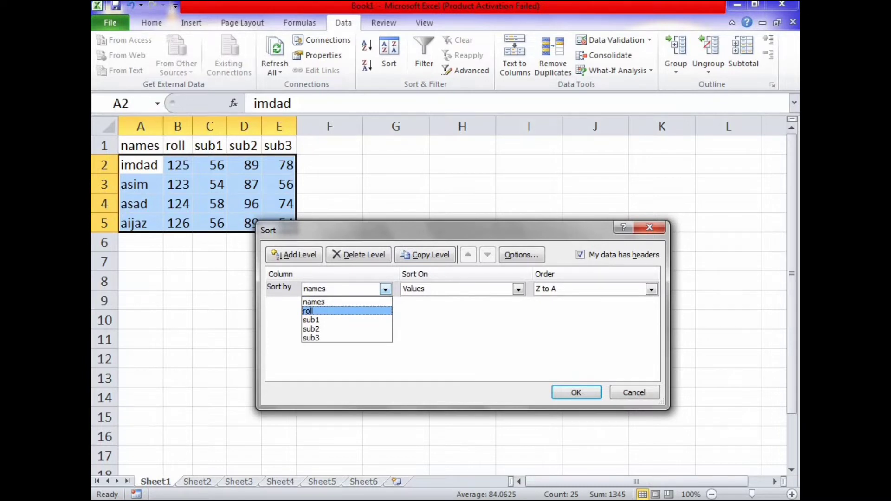
click(347, 311)
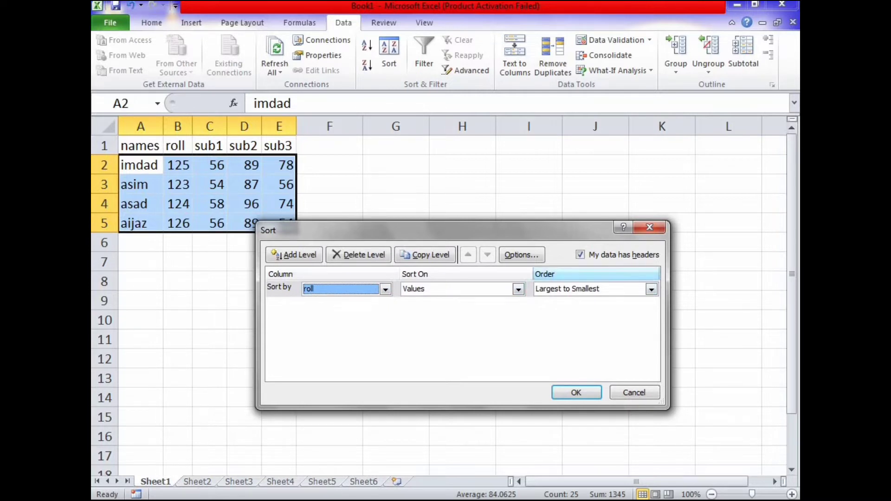
click(651, 289)
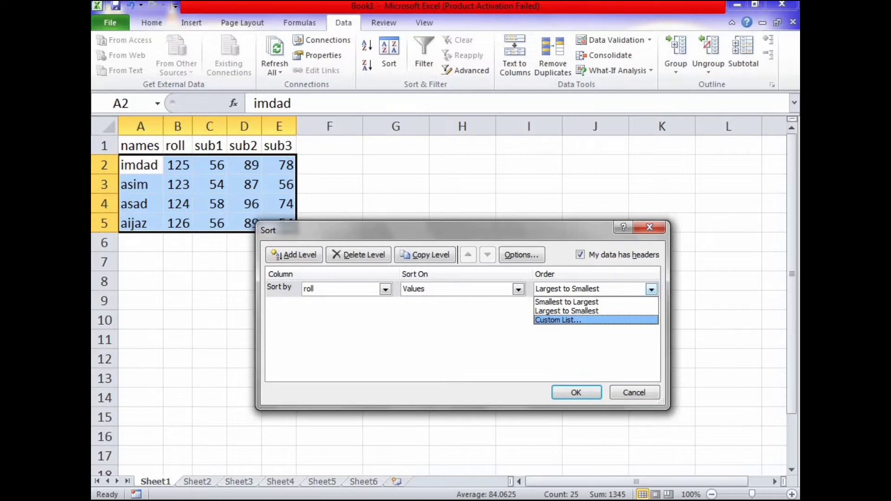
click(566, 311)
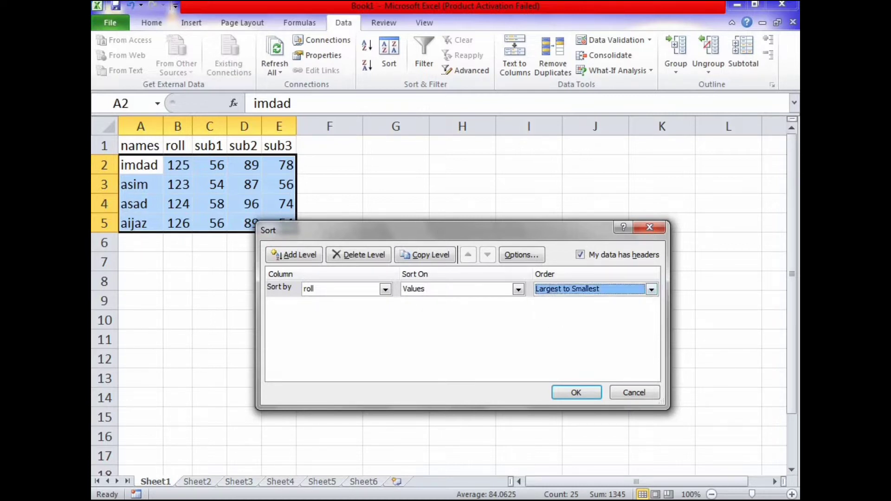
click(651, 289)
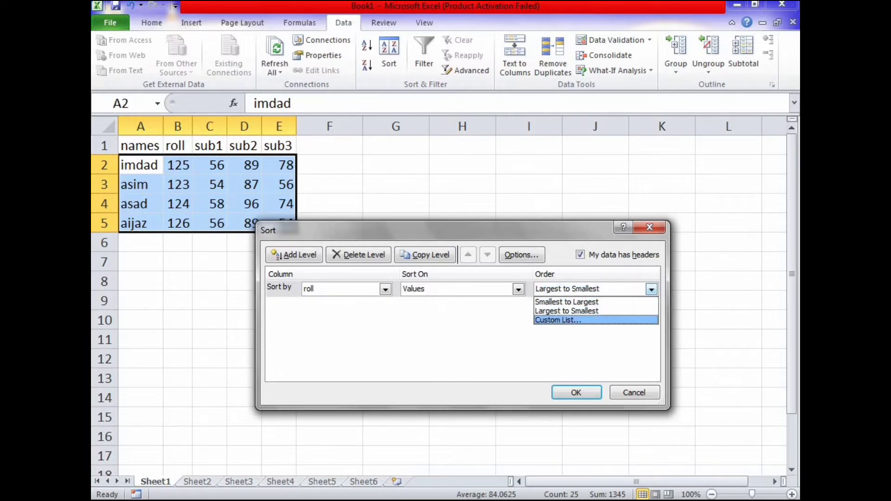
click(576, 392)
click(576, 392)
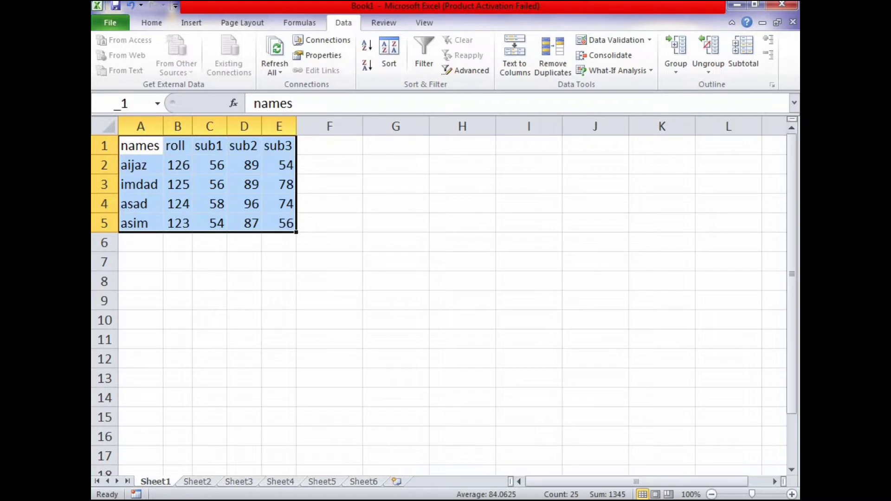
click(329, 224)
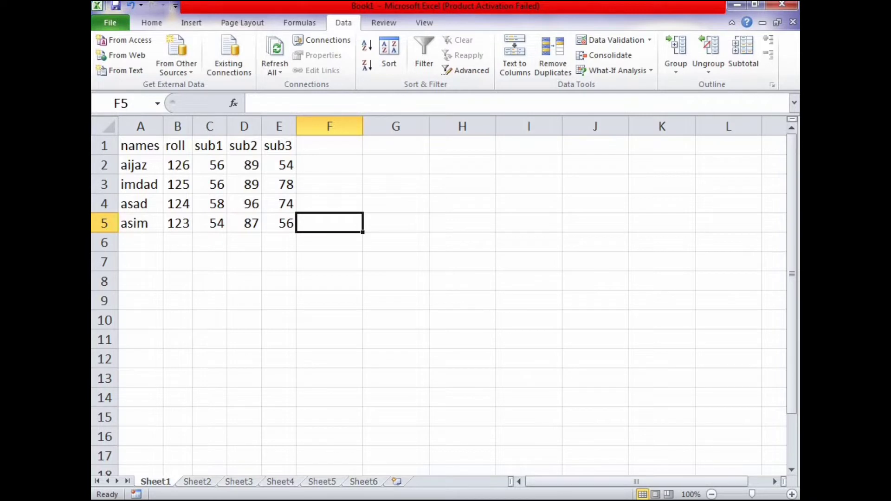
Select the student table A1:E5 including its header row
click(178, 165)
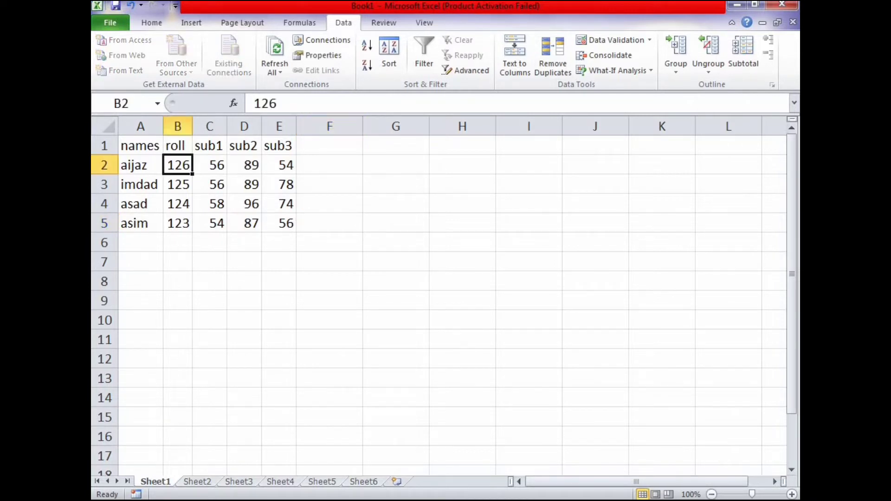
click(209, 165)
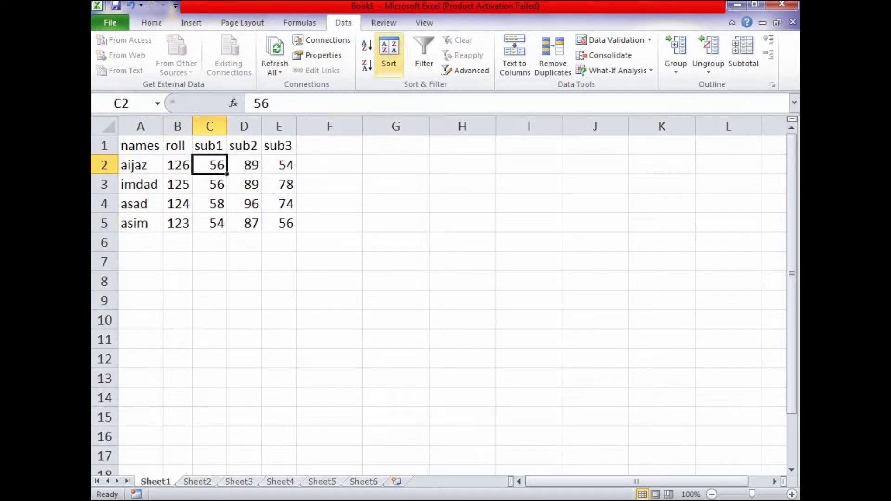
drag(139, 146, 278, 223)
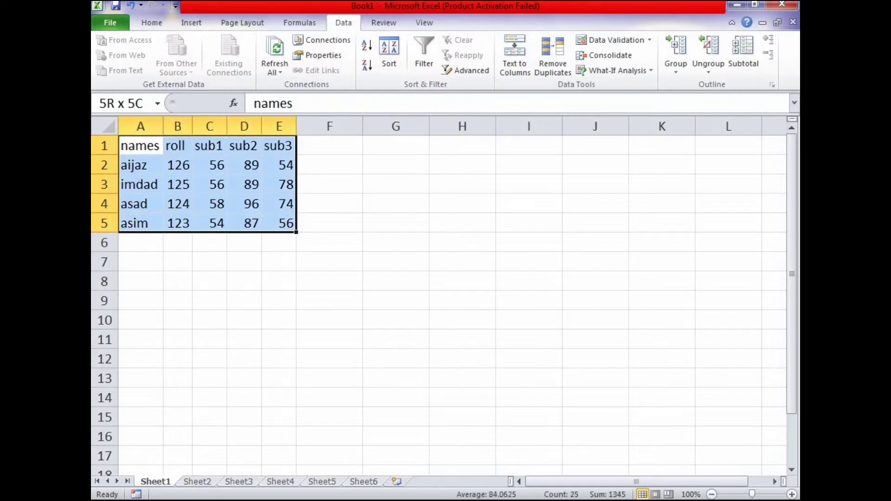
click(423, 55)
click(389, 51)
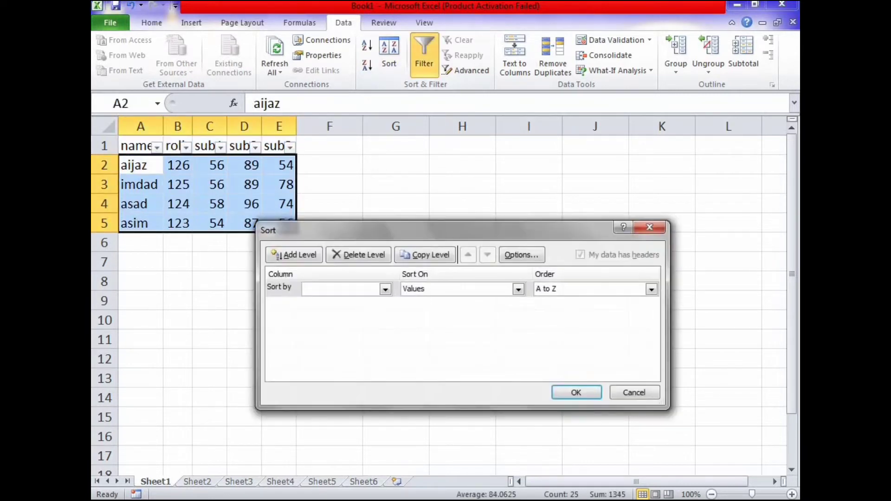
click(650, 227)
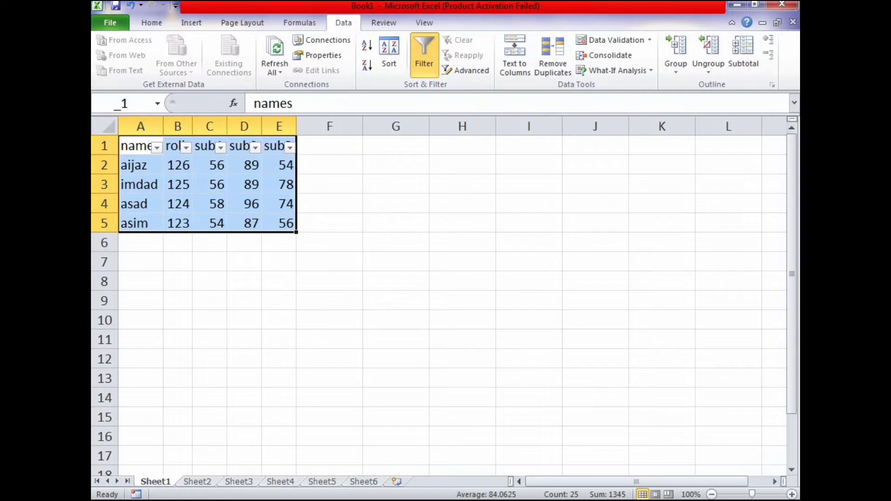
click(424, 56)
Sort the selected student table by the names column from Z to A
click(389, 51)
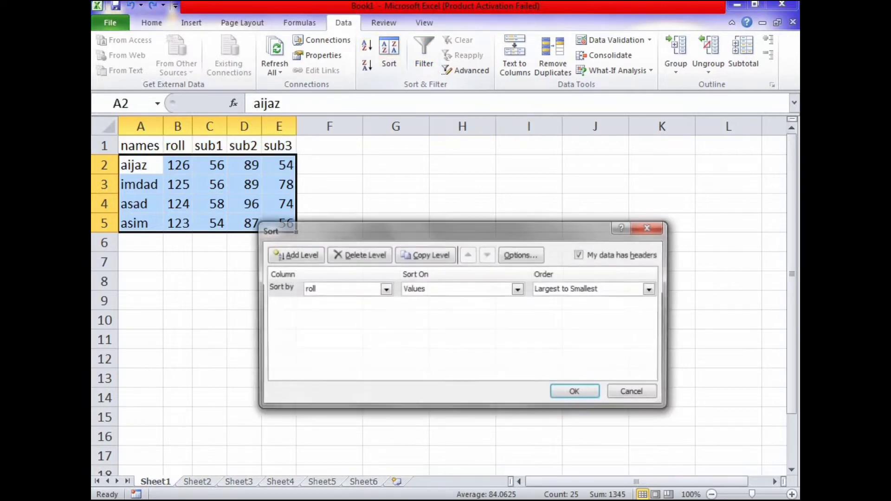
click(385, 289)
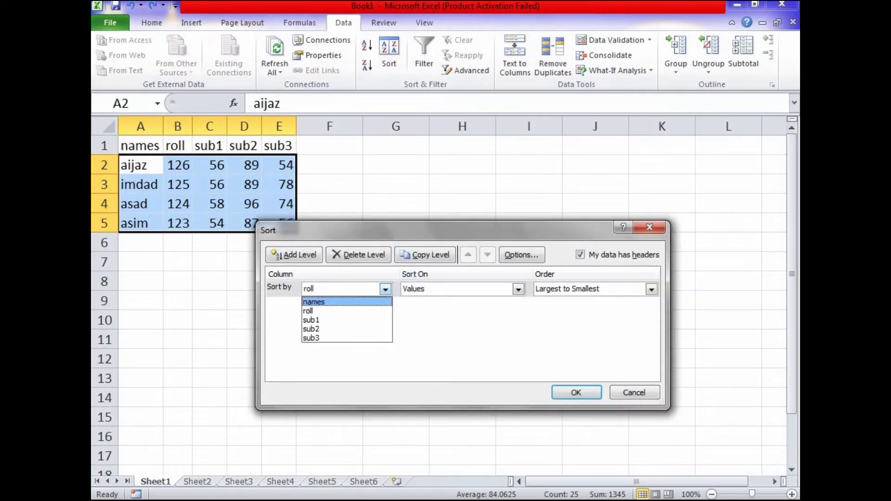
click(334, 302)
key(Return)
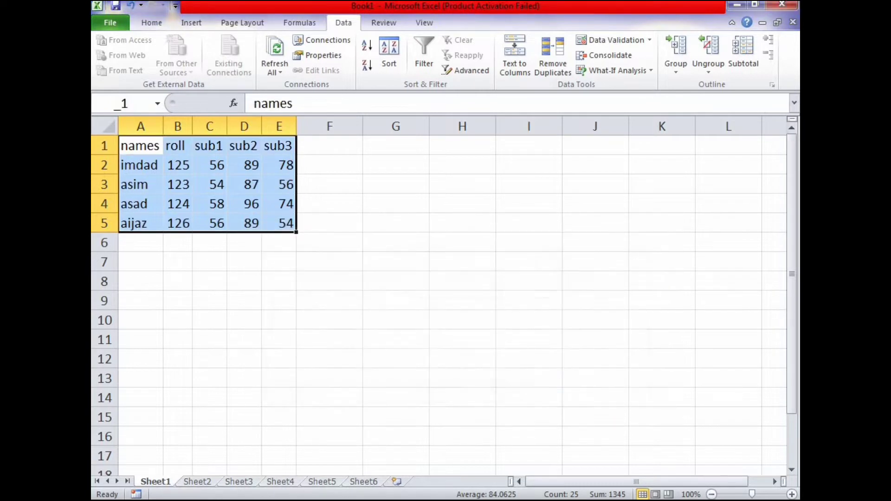
Change the custom sort of the student table to order the names column from A to Z
click(389, 52)
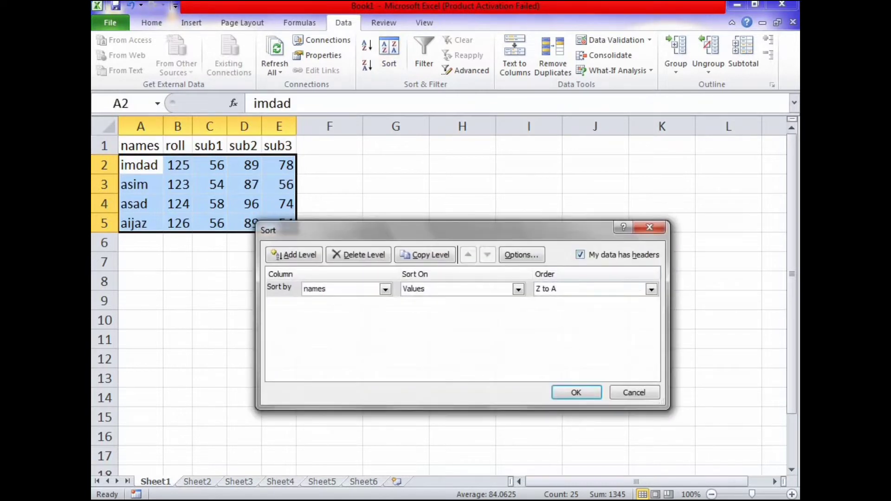
click(651, 289)
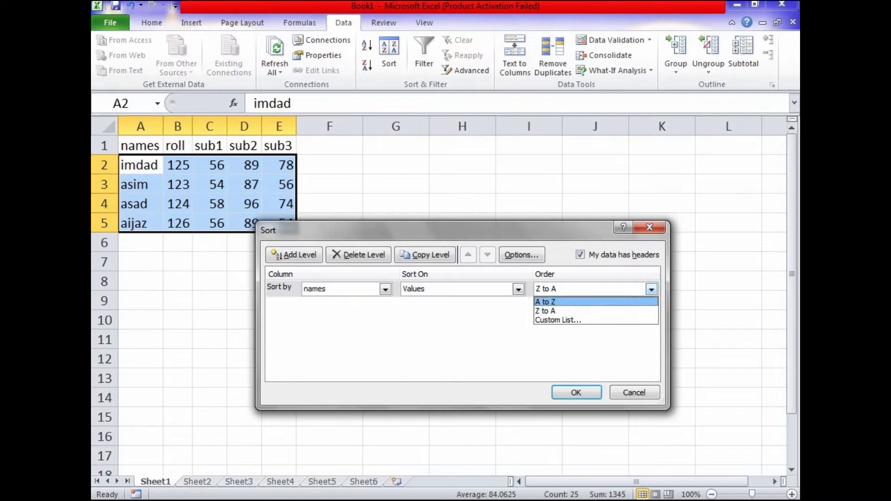
click(580, 302)
click(576, 393)
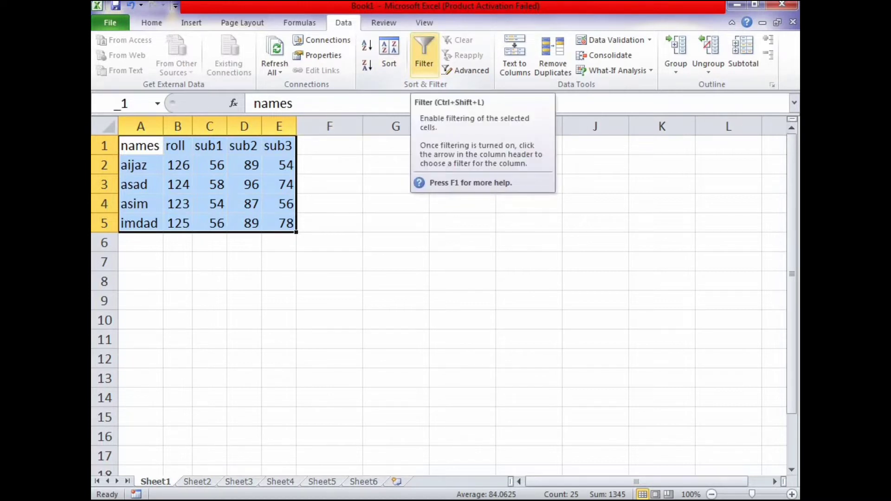
Enable filtering on the student table and filter the names column to exclude the student with roll 123
click(424, 53)
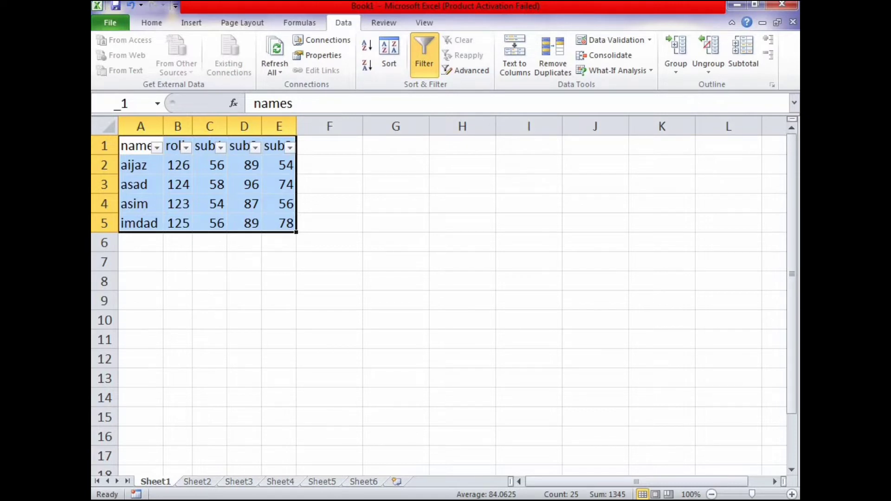
click(157, 147)
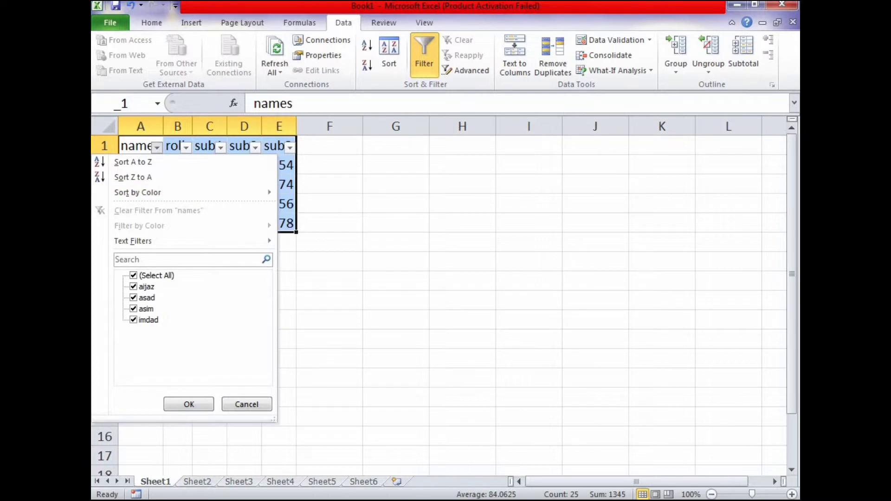
click(134, 309)
click(189, 404)
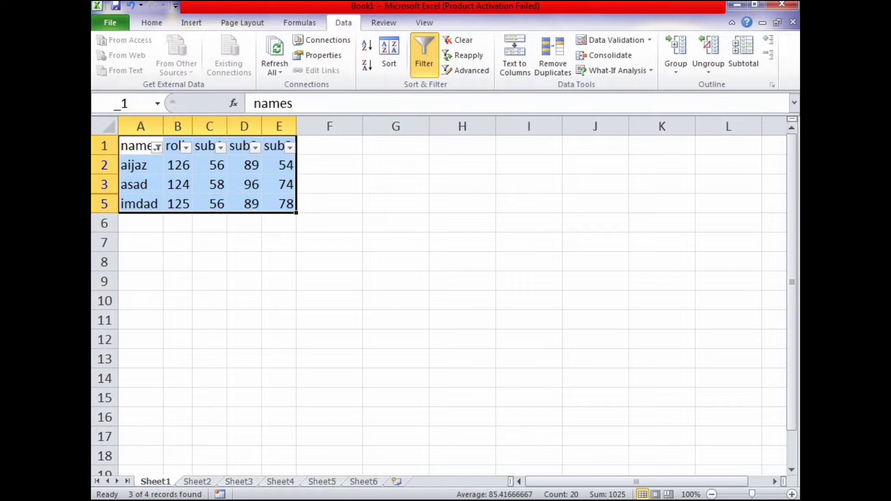
Change the names column filter to show only the student with roll 123
key(alt+Down)
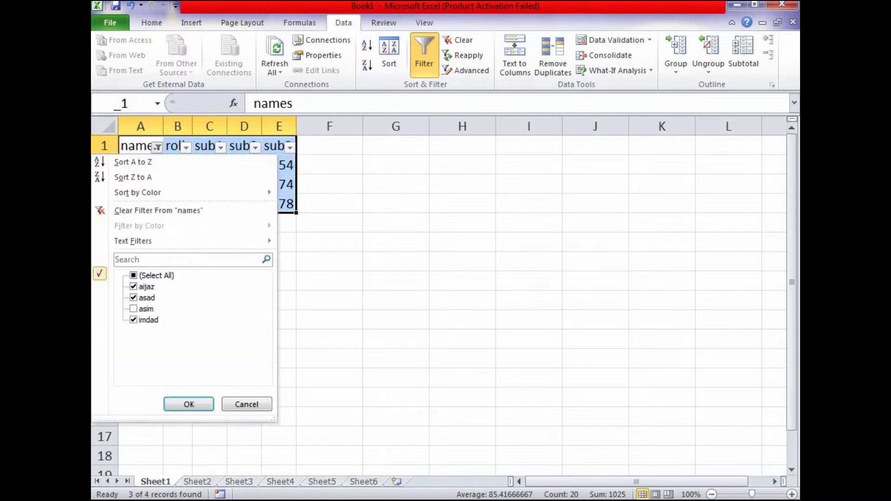
click(157, 147)
click(157, 147)
click(134, 276)
click(134, 275)
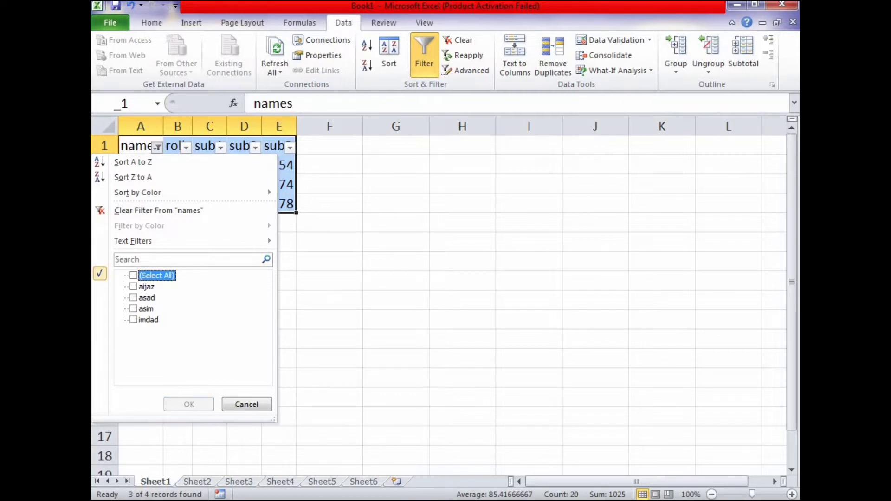
click(133, 309)
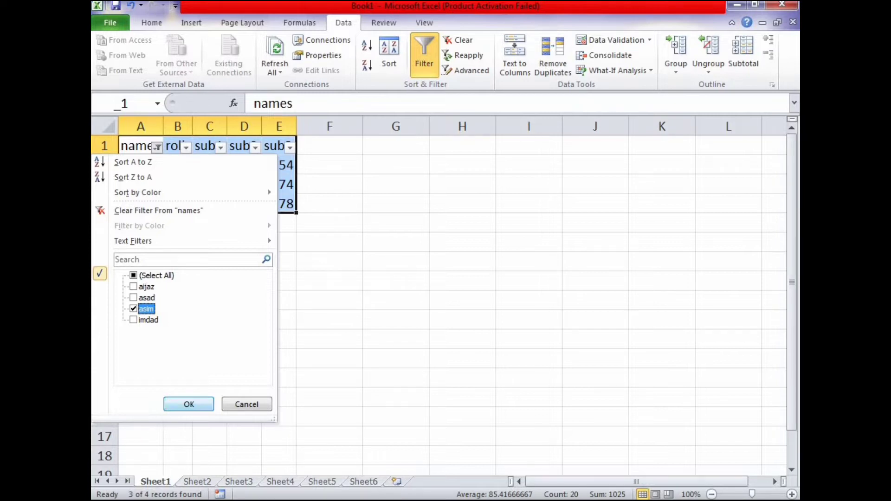
click(188, 404)
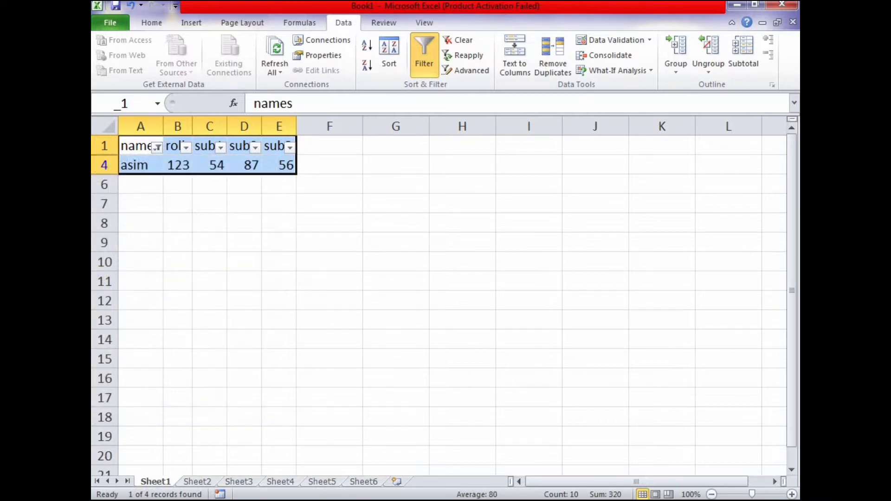
click(210, 243)
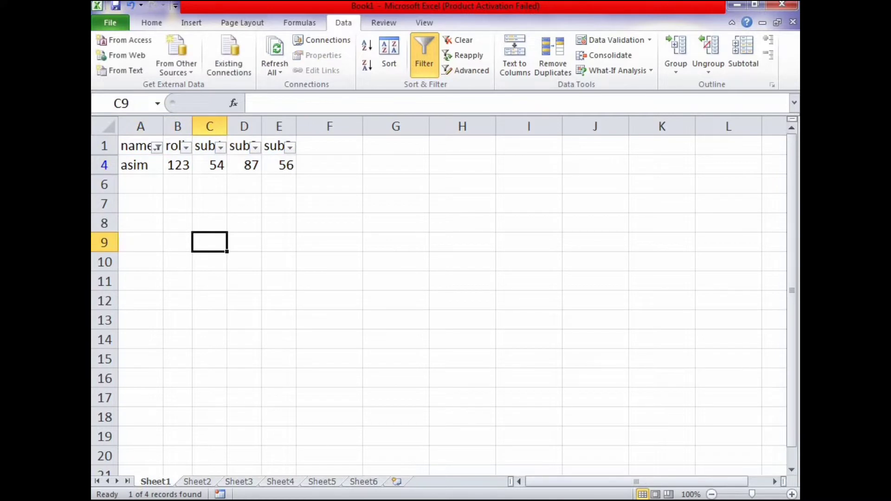
Reselect all entries in the names column filter so every student row is shown
click(157, 147)
click(157, 275)
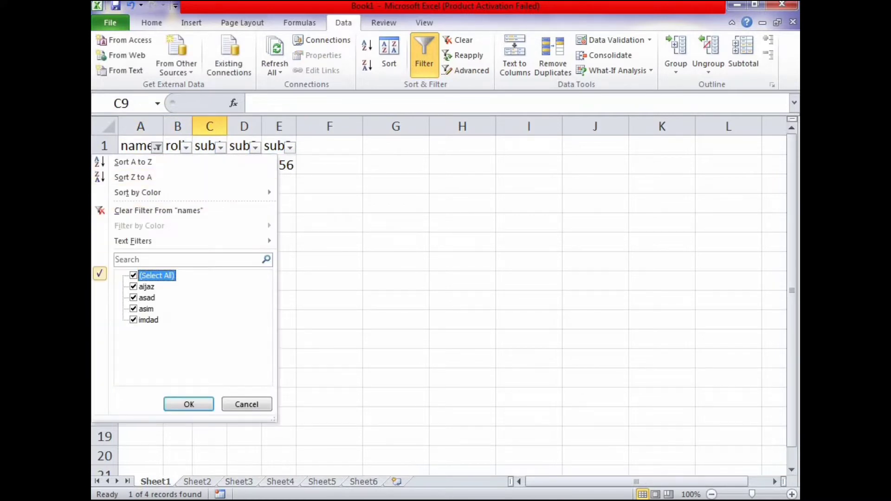
click(188, 404)
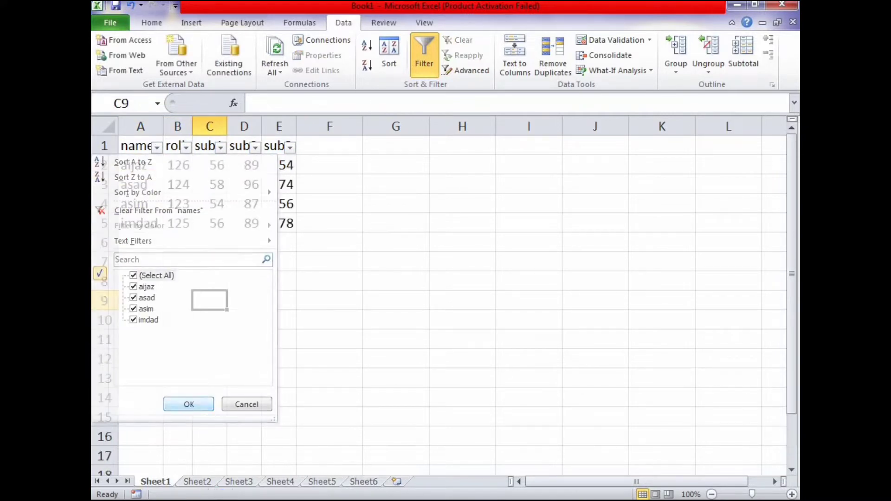
click(126, 71)
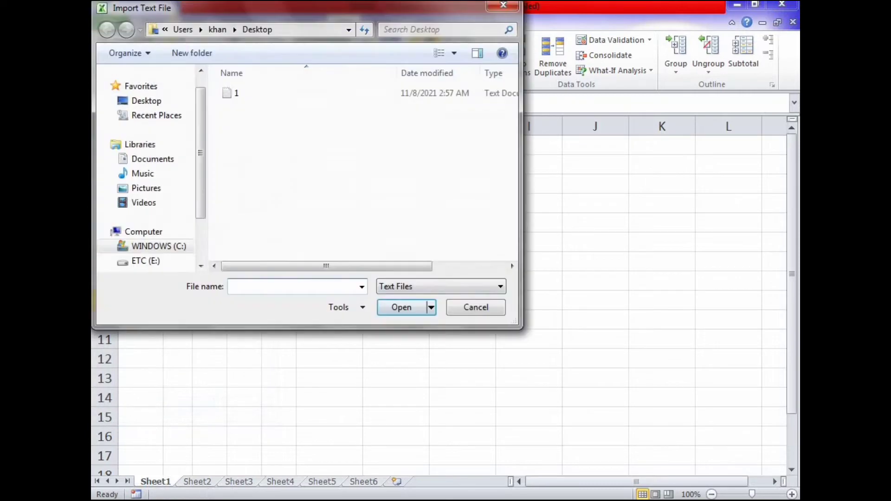
click(476, 307)
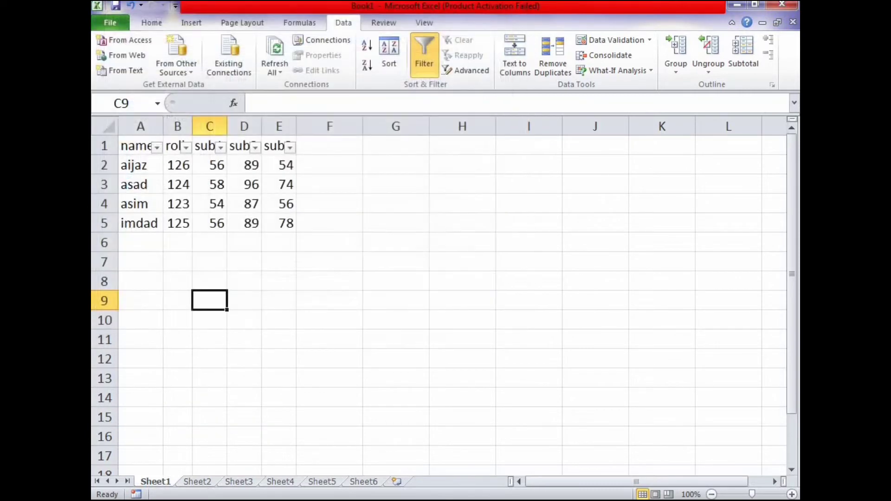
Review the filter options of the roll column and close them without changes
click(185, 147)
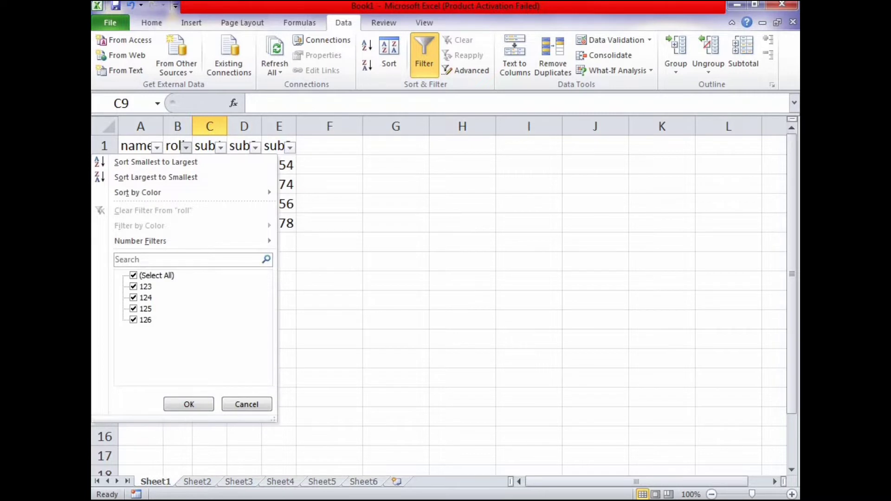
click(246, 404)
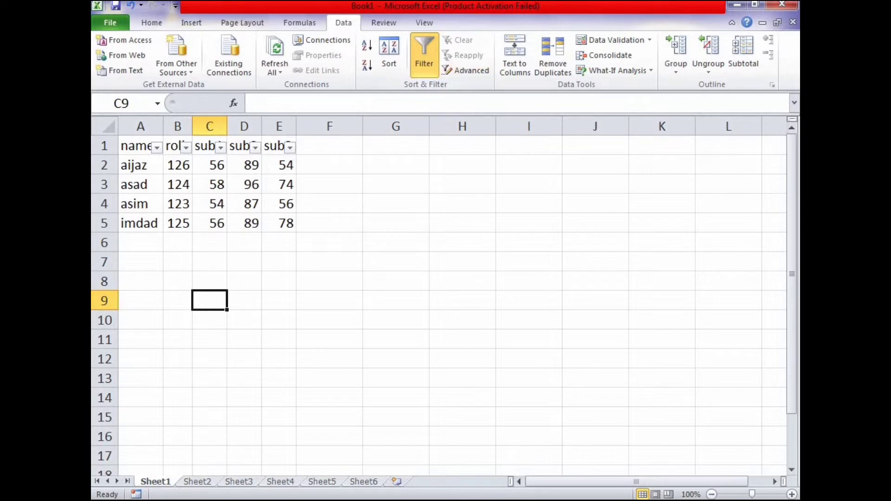
click(279, 204)
key(Left)
key(Up)
key(Up)
key(Up)
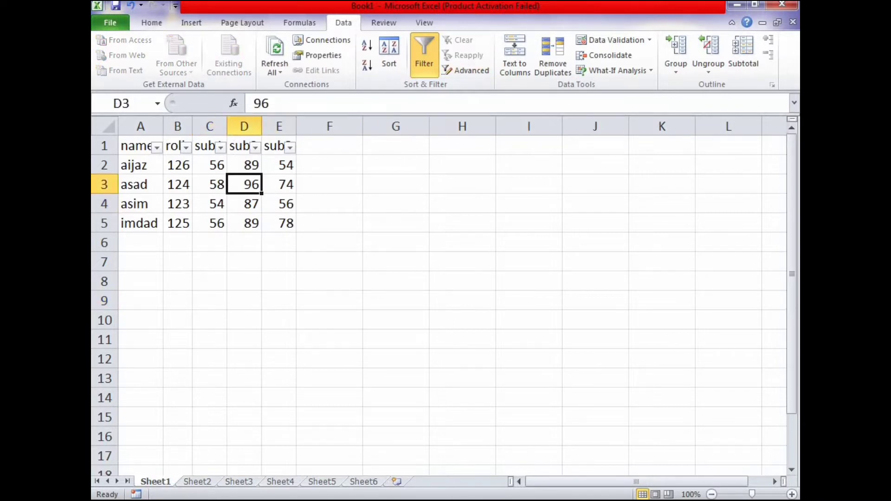
key(Left)
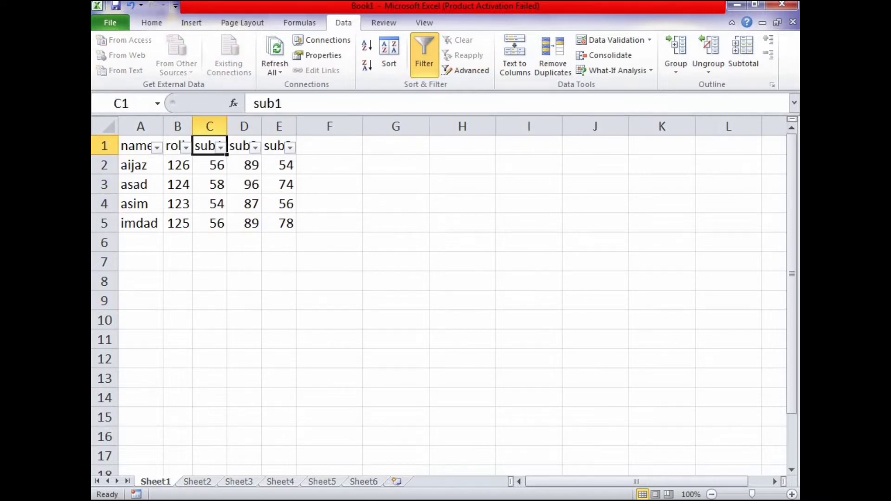
key(Left)
key(Left)
key(shift+Right)
key(shift+Right)
key(shift+Down)
key(shift+Down)
key(shift+Down)
key(shift+Right)
key(shift+Right)
key(shift+Down)
key(shift+Down)
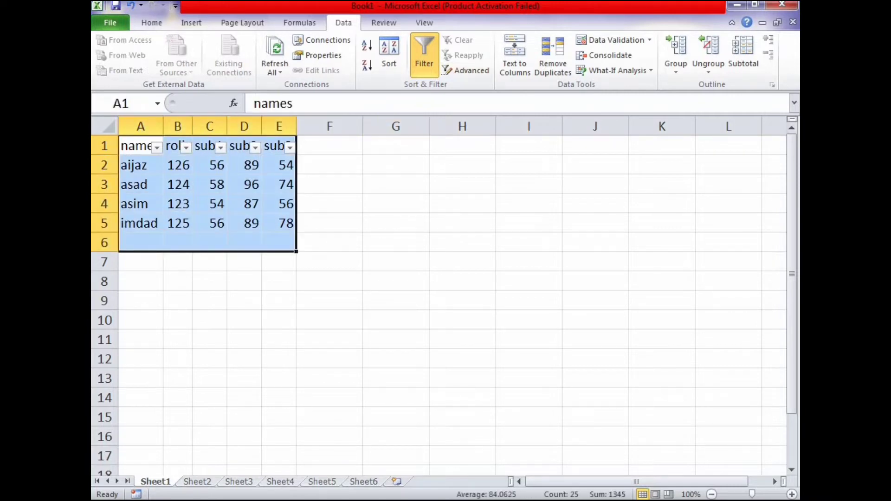
drag(468, 6, 468, 9)
click(500, 25)
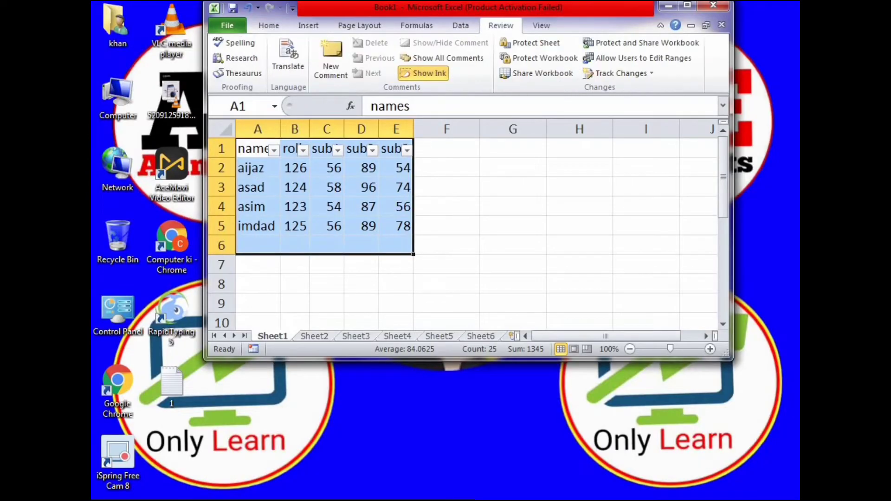
key(super+Up)
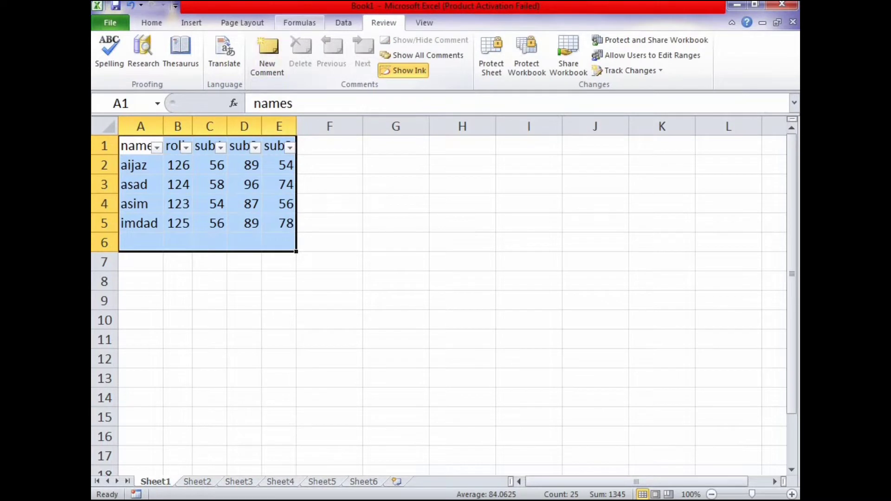
click(343, 22)
click(279, 184)
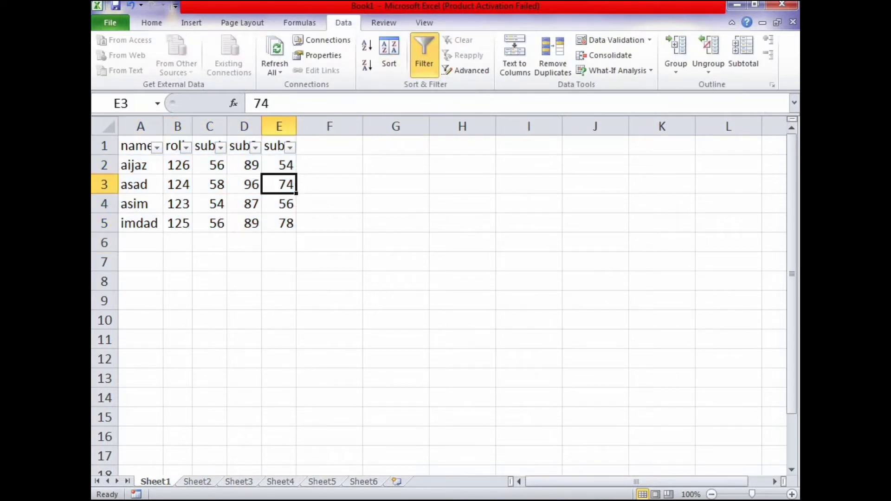
Review the filter options of the names column and close them with all entries still selected
click(135, 146)
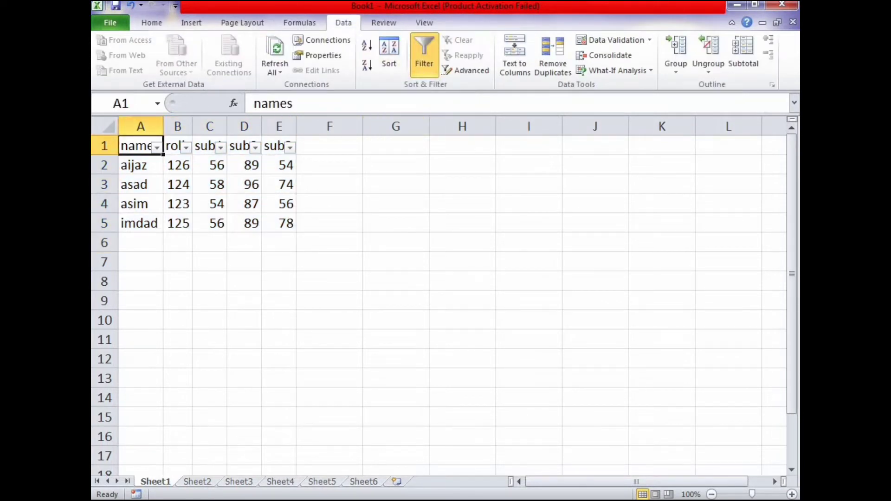
click(158, 146)
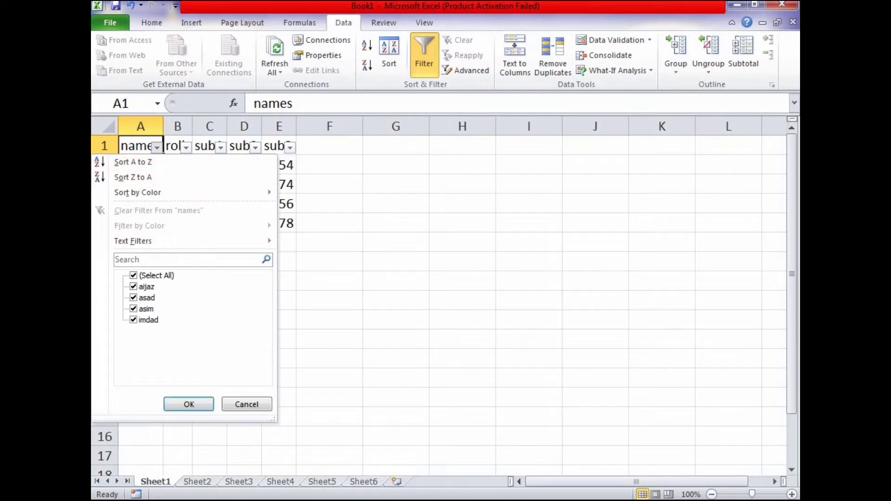
click(189, 404)
Turn off filtering on the student table A1:E5
drag(280, 224, 137, 146)
click(425, 55)
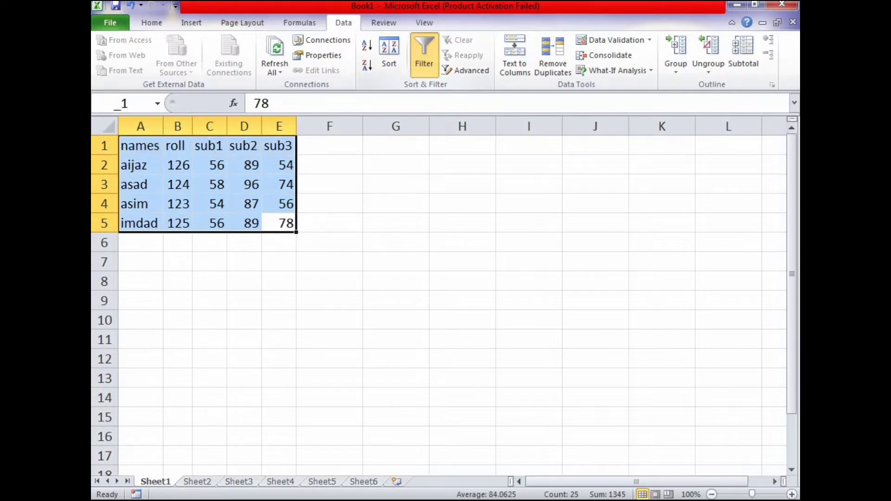
click(424, 55)
click(425, 55)
click(462, 223)
Try to enable filtering with only the blank cells G4:G5 selected
drag(396, 223, 396, 204)
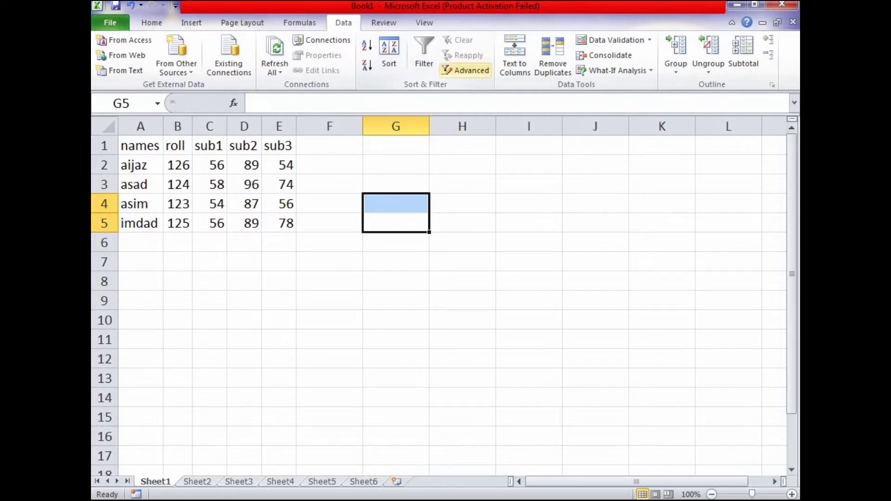
click(424, 55)
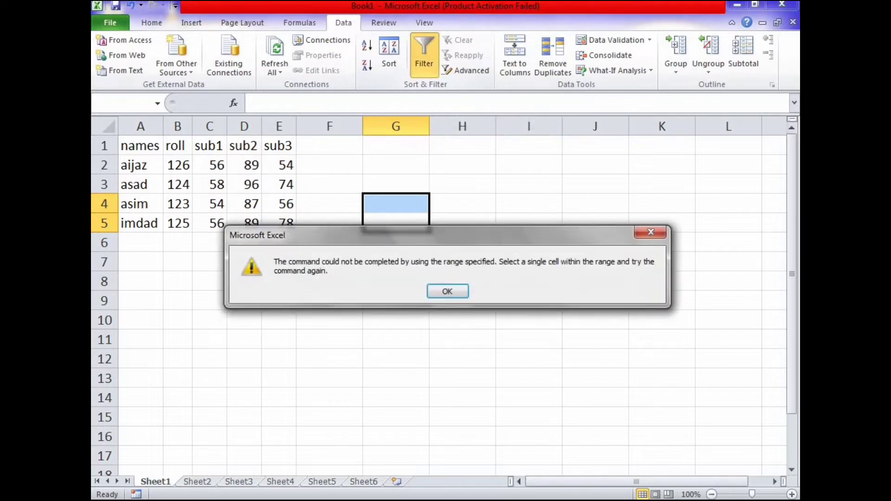
key(Return)
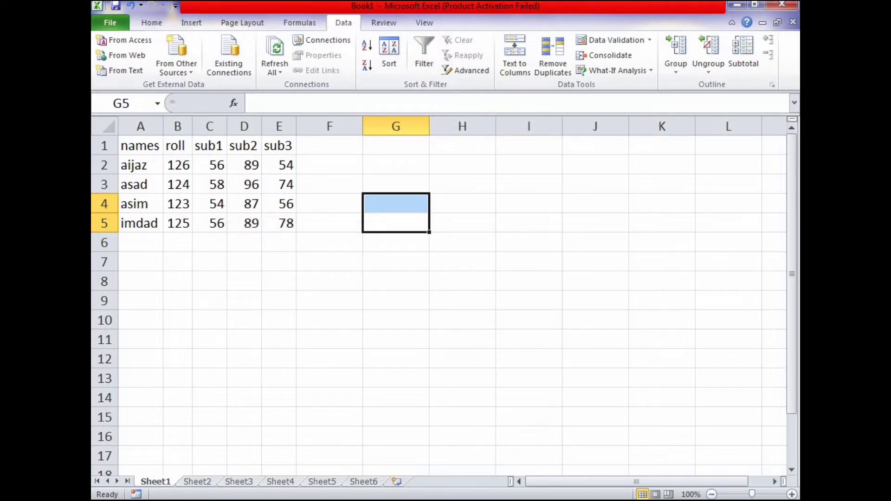
Enable filtering on the whole student table A1:E5
drag(140, 146, 282, 225)
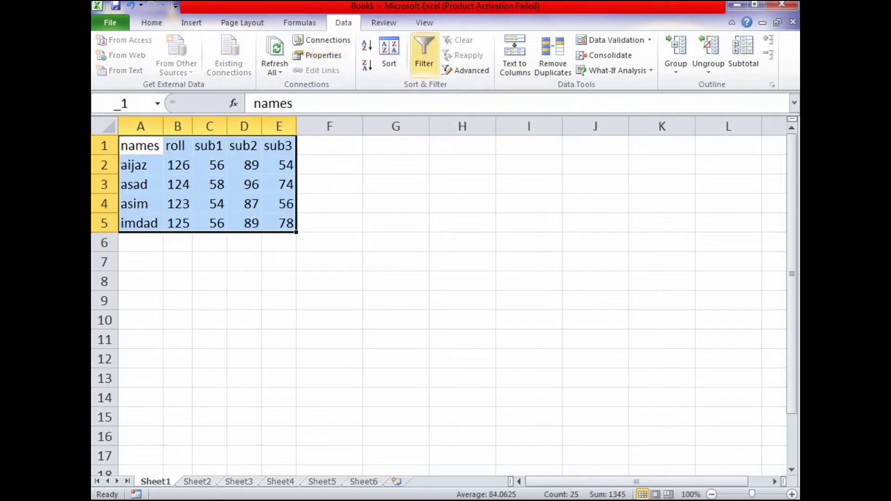
click(423, 55)
click(396, 184)
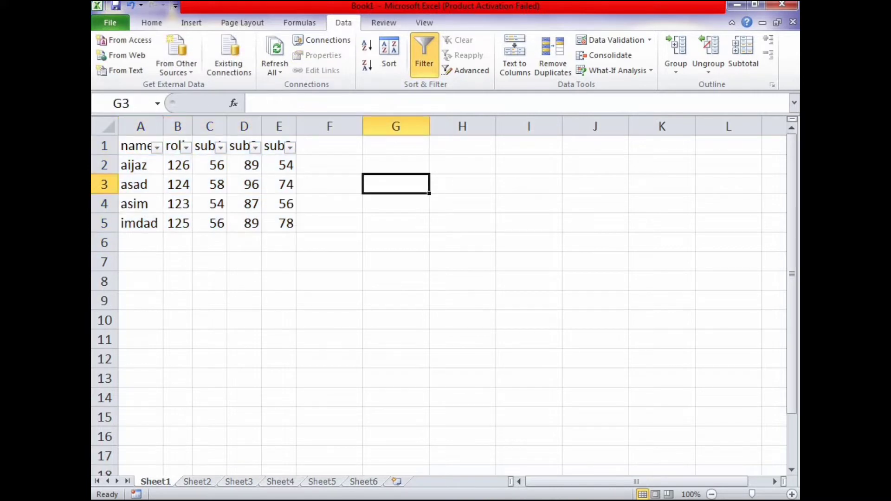
Make the header row A1:E1 of the student table bold
drag(140, 146, 279, 145)
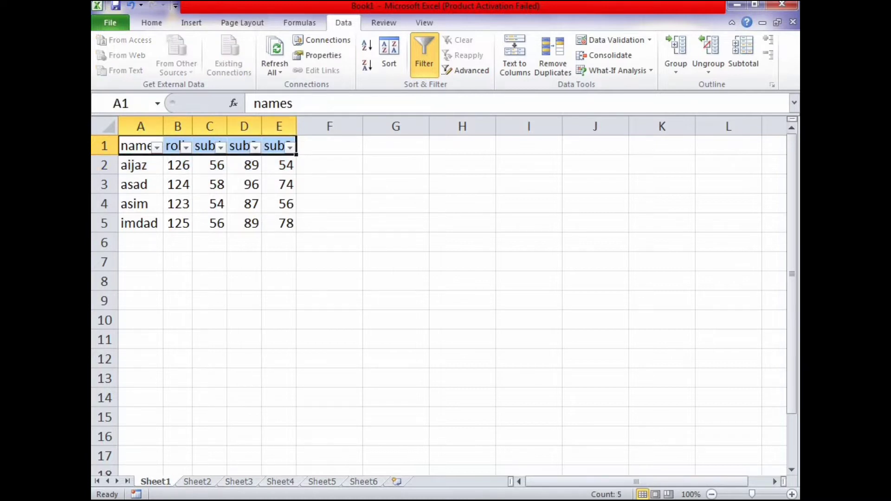
click(152, 22)
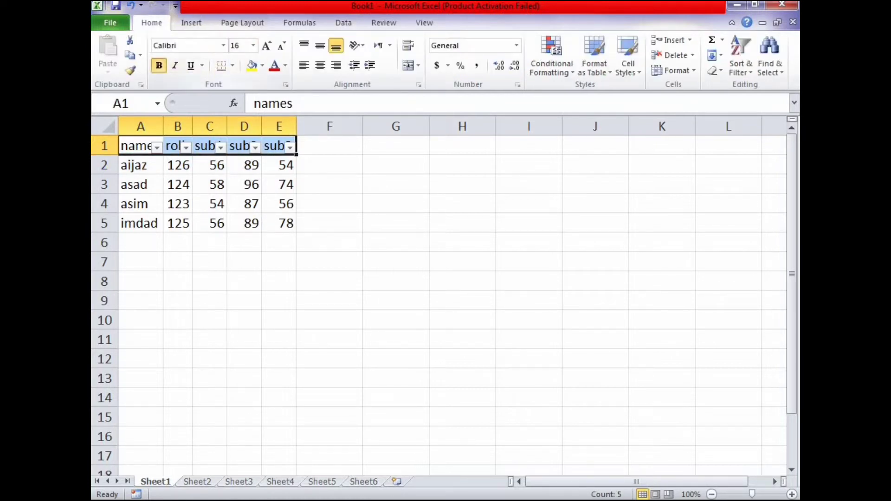
click(158, 65)
click(209, 203)
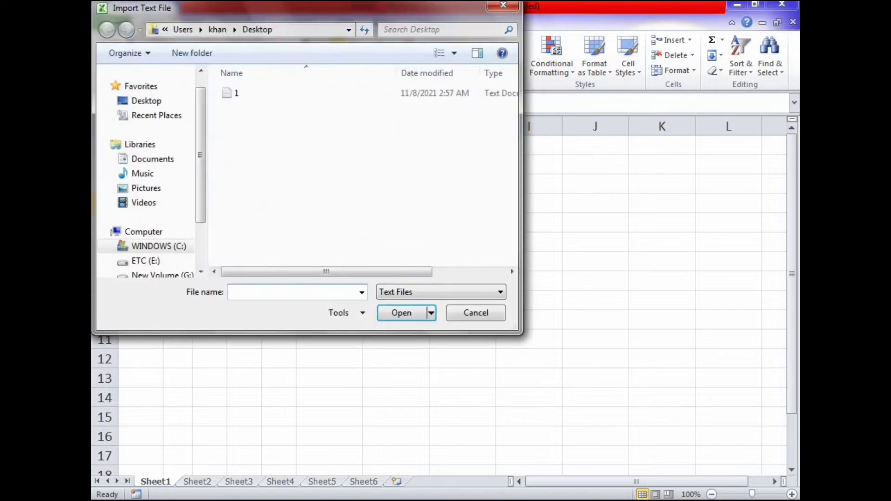
click(474, 311)
Copy the header row and first student row, A1:E2, to the blank area starting at cell F7
drag(139, 146, 276, 165)
right_click(274, 166)
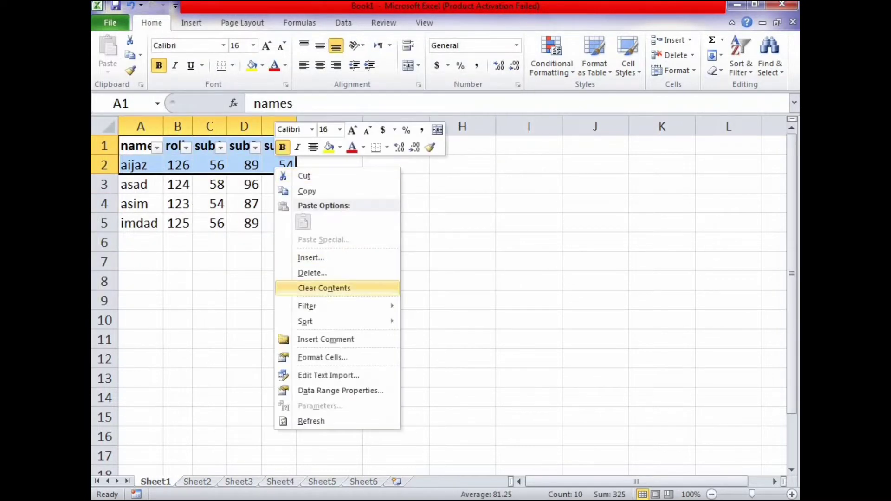
click(306, 191)
click(329, 262)
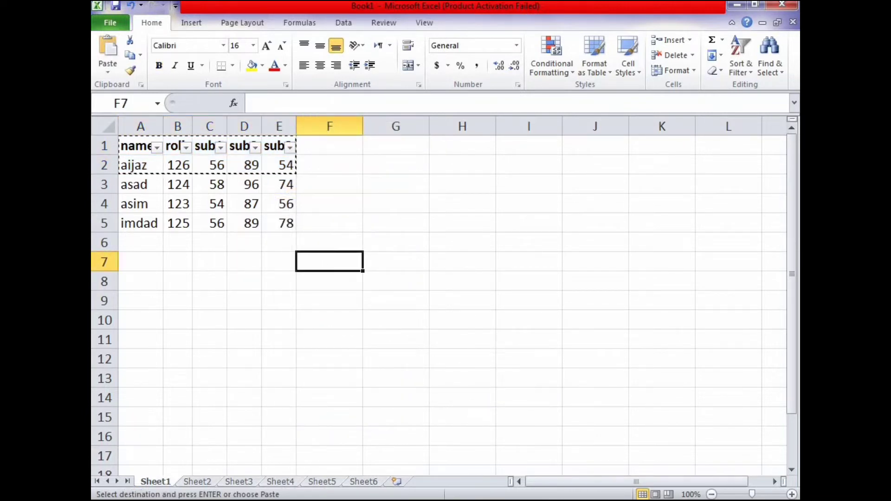
key(ctrl+v)
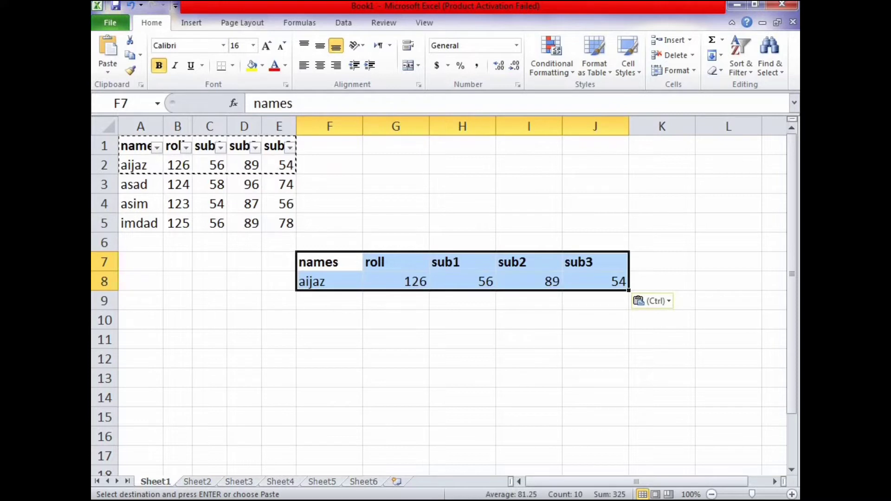
Clear the roll and subject values in G8:J8 of the copied block, keeping its headers and student name
click(329, 320)
drag(596, 281, 396, 281)
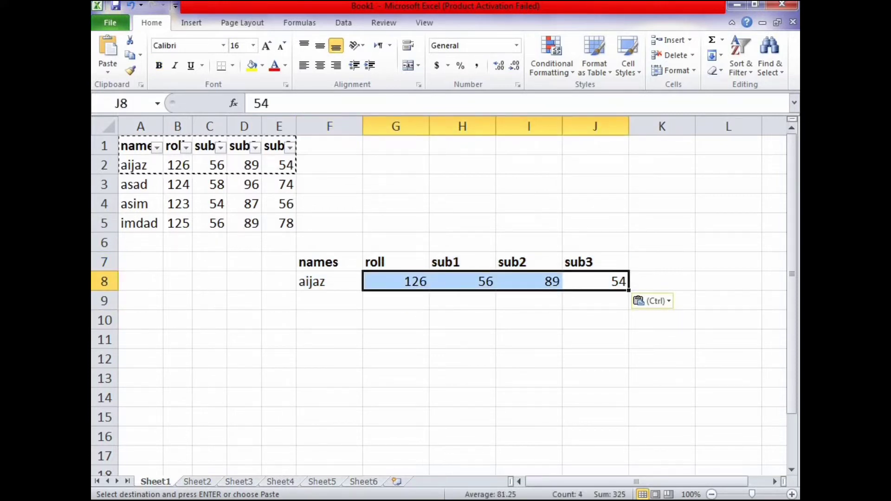
key(Delete)
click(396, 339)
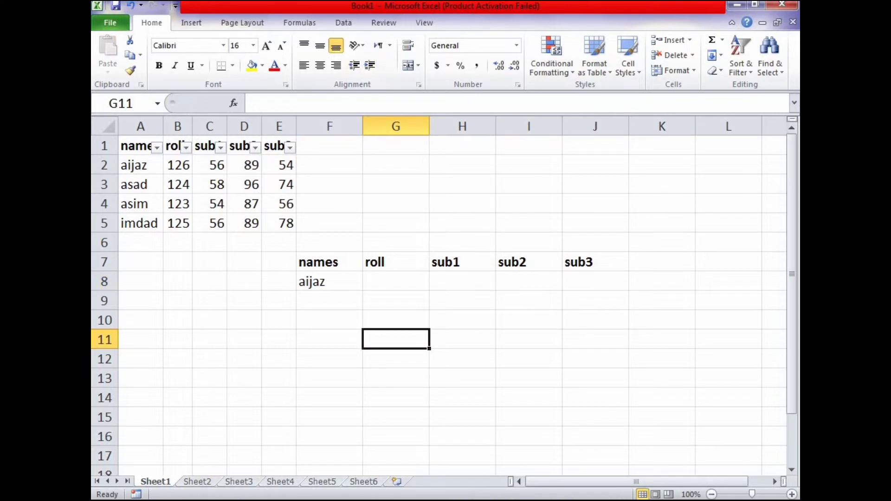
Try an Advanced Filter on A1:E5 with criteria range F7:J8, copying to another location with no destination given
click(343, 23)
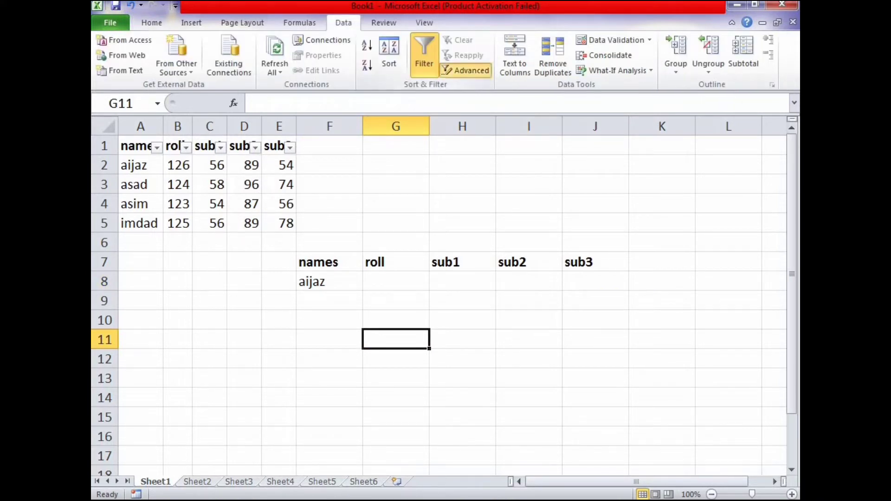
click(465, 71)
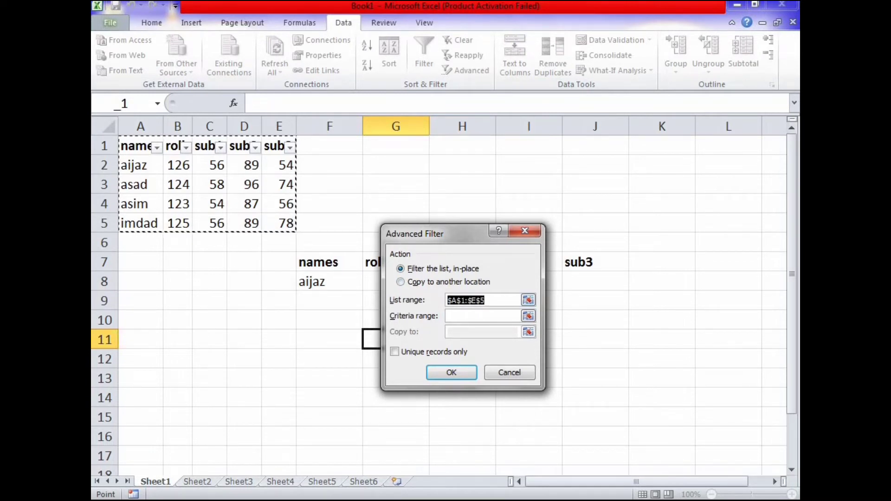
click(481, 316)
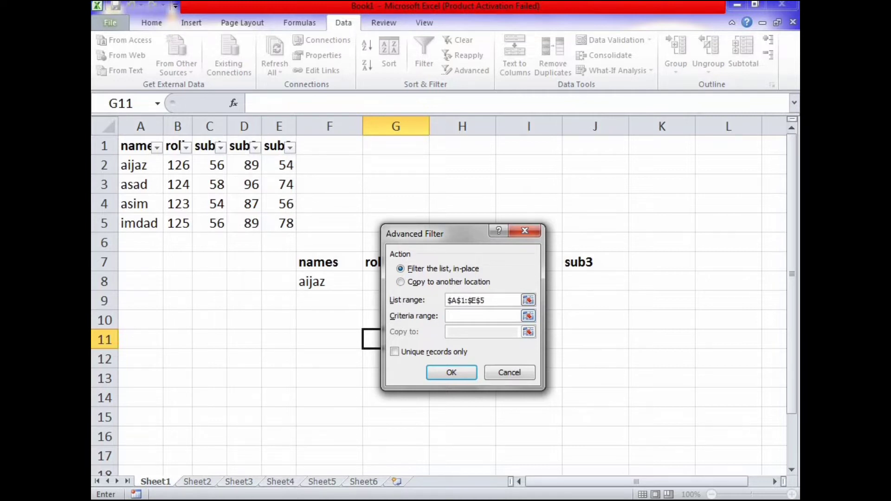
drag(446, 233, 536, 217)
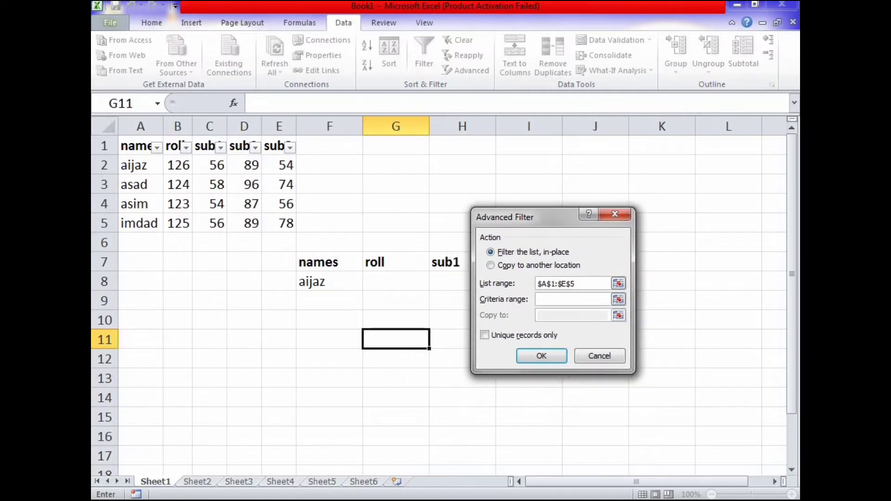
drag(302, 260, 622, 285)
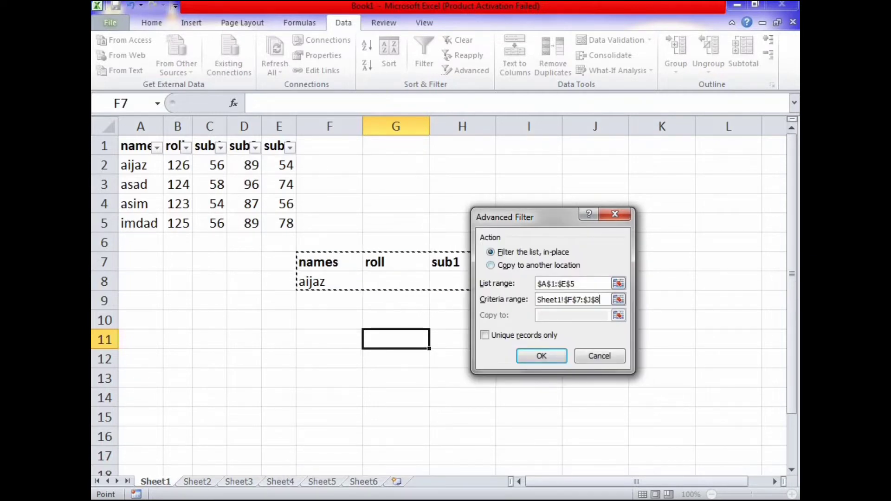
click(515, 265)
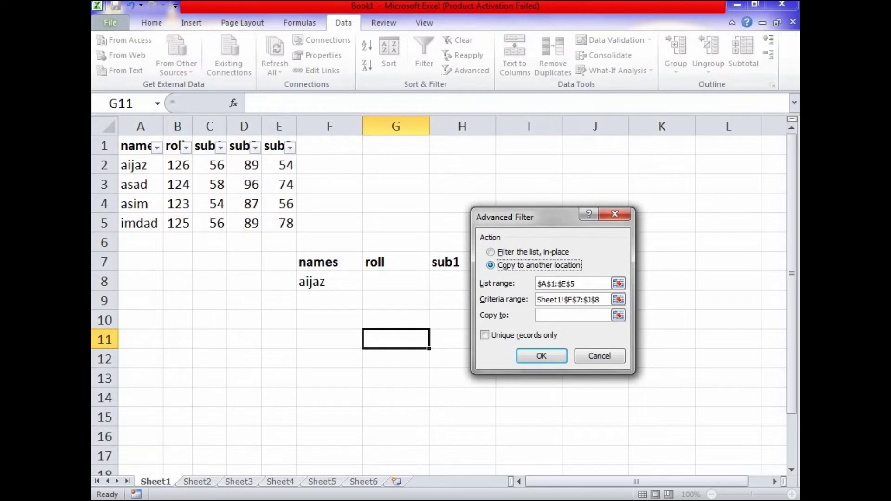
click(542, 356)
click(448, 291)
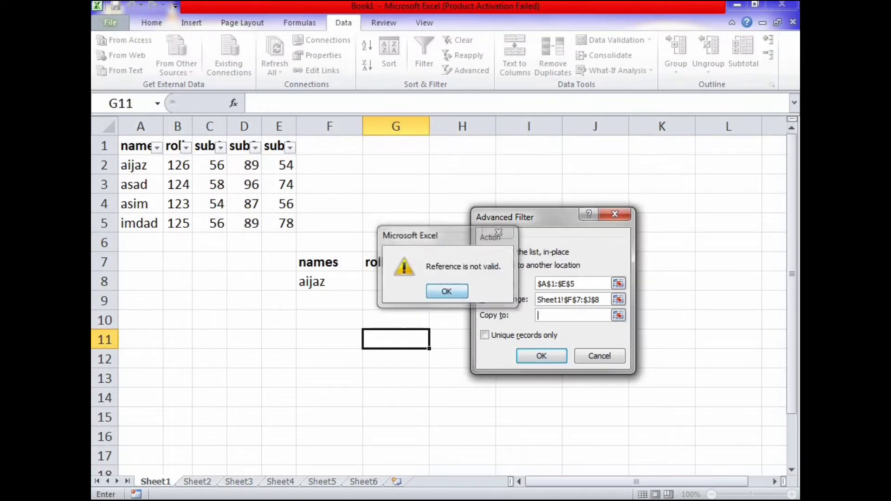
Replace the Advanced Filter criteria range with A1:E2, set the copy destination to F7:J8, and apply the filter
key(shift+Tab)
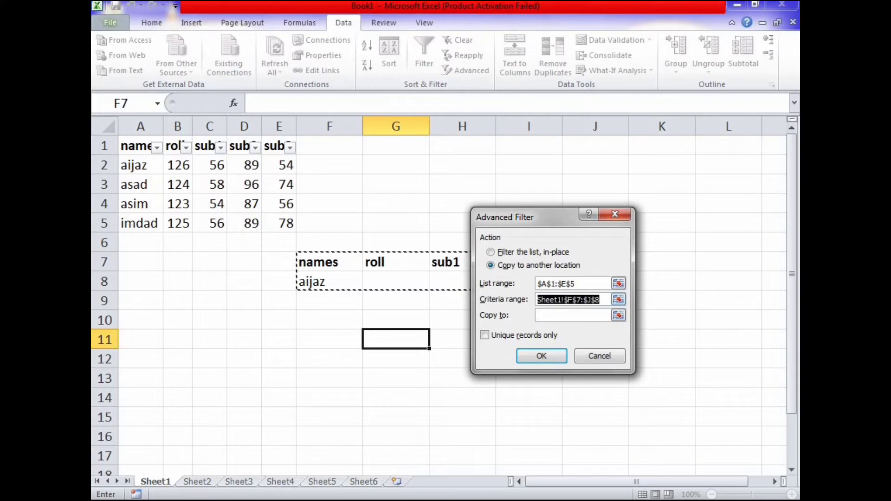
key(BackSpace)
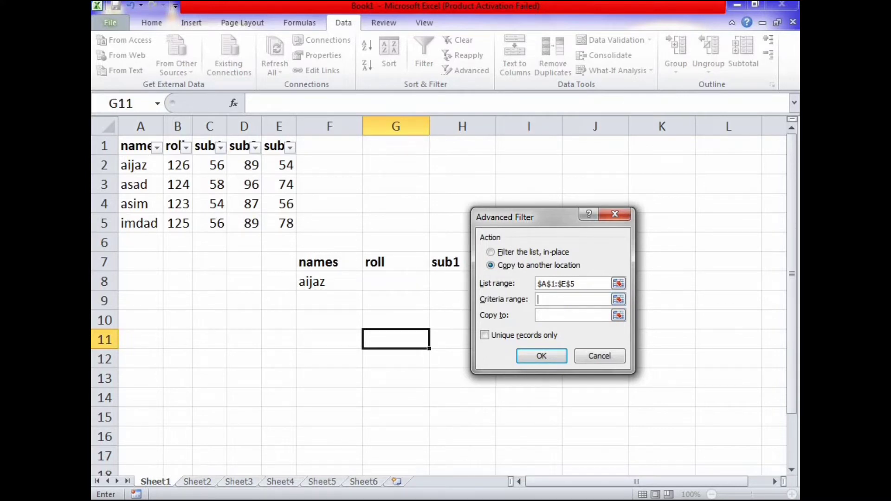
drag(135, 146, 288, 167)
key(Return)
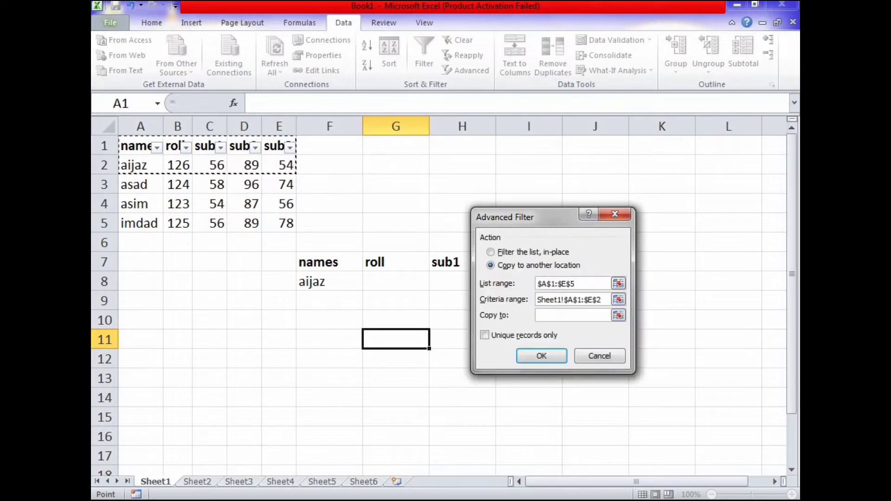
click(572, 316)
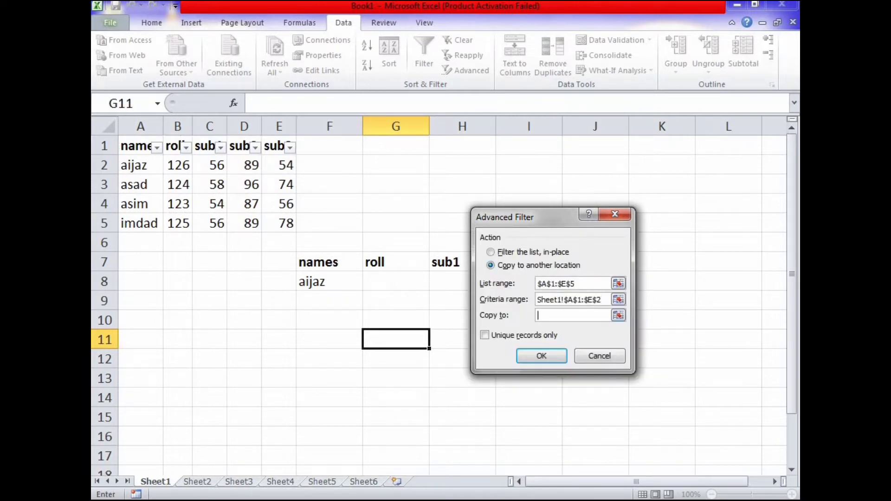
drag(316, 263, 624, 286)
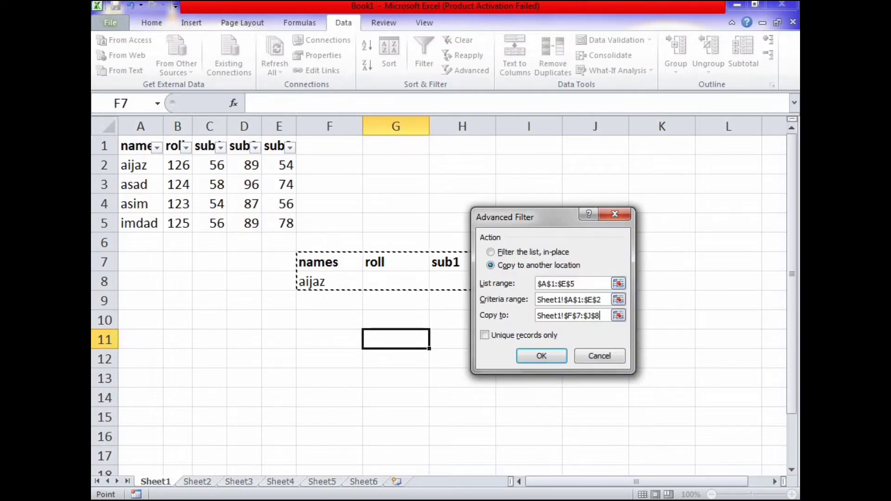
key(Return)
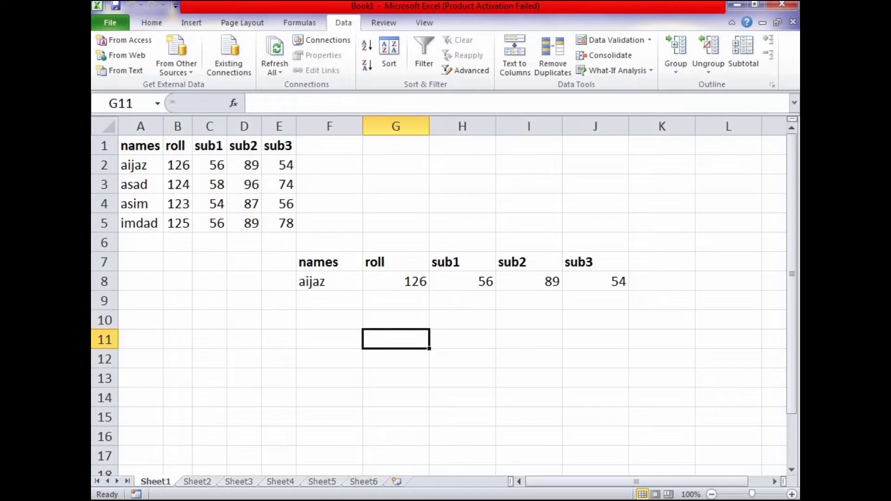
click(120, 70)
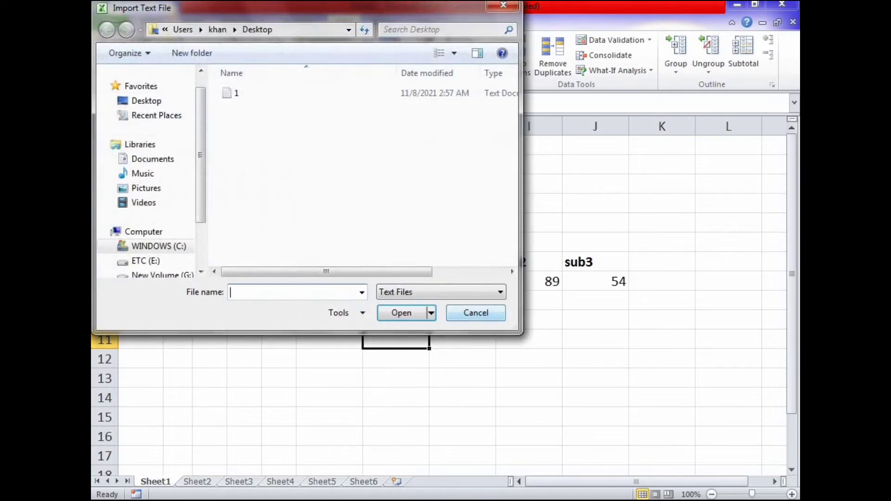
click(475, 313)
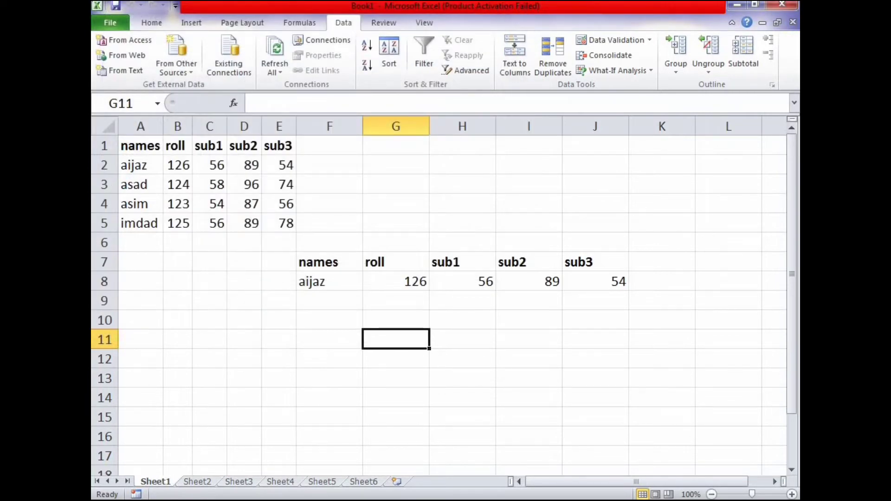
click(465, 70)
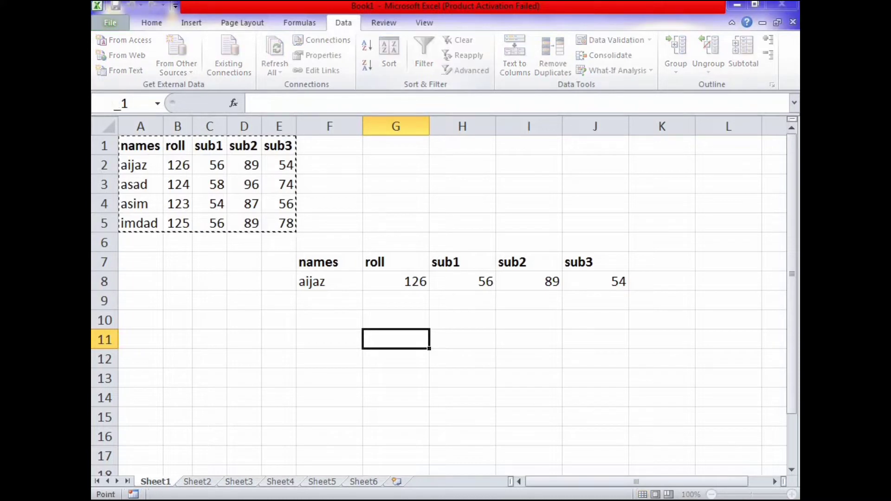
key(Escape)
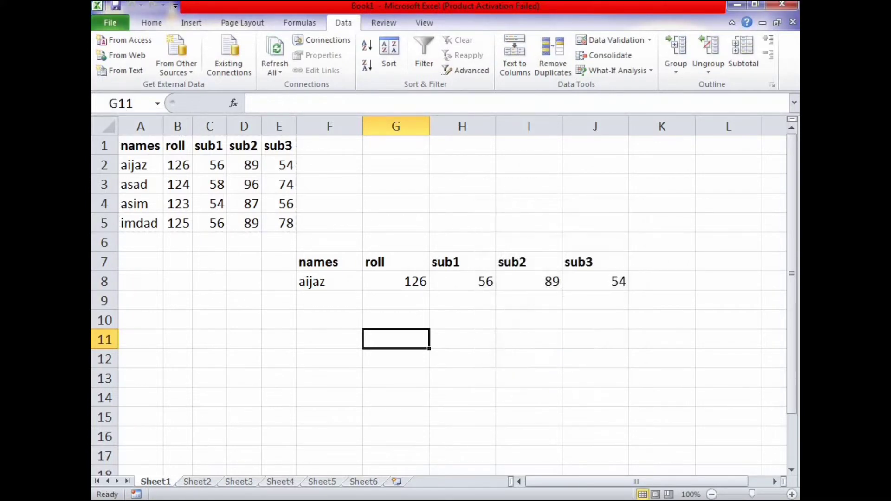
Clear the roll value in G8 and replace the student name in F8 with the name from A4
key(Up)
key(Up)
key(Up)
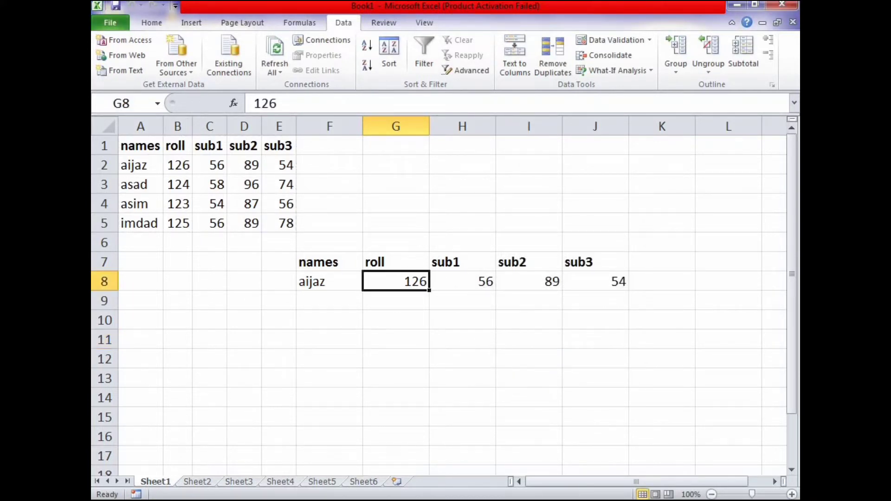
key(Left)
key(Right)
key(shift+Right)
key(shift+Right)
key(shift+Right)
key(BackSpace)
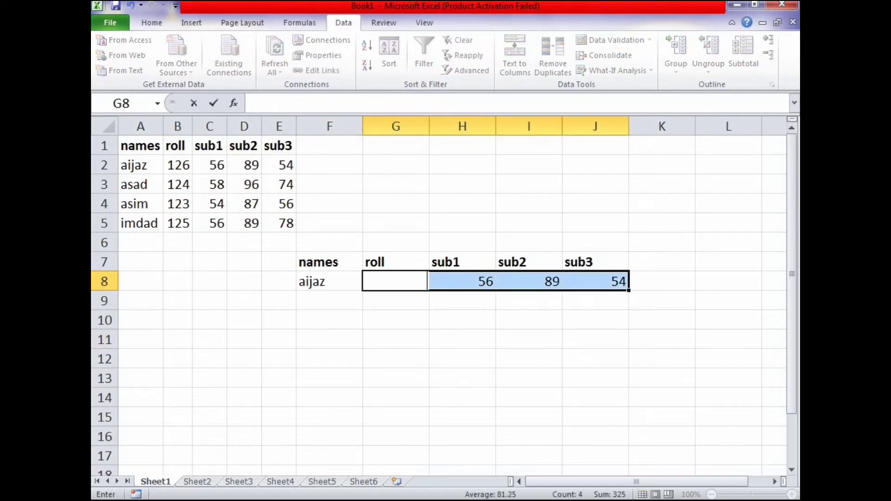
key(Left)
key(BackSpace)
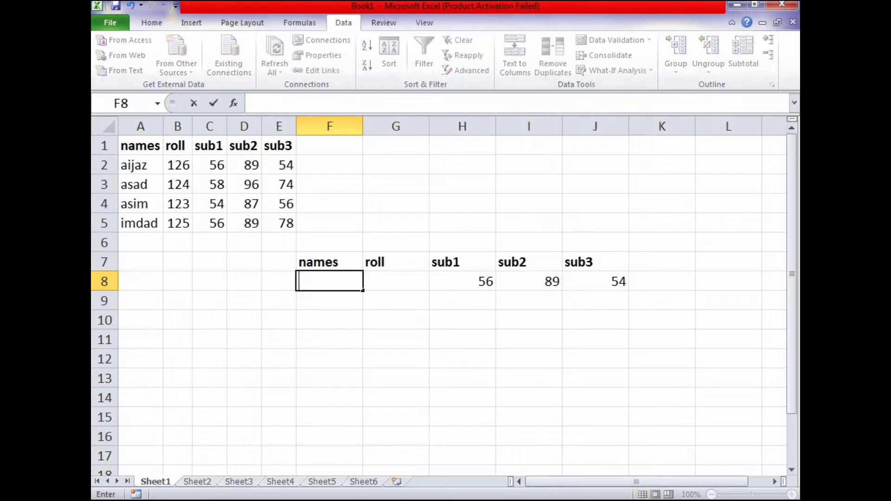
text(asim)
key(Return)
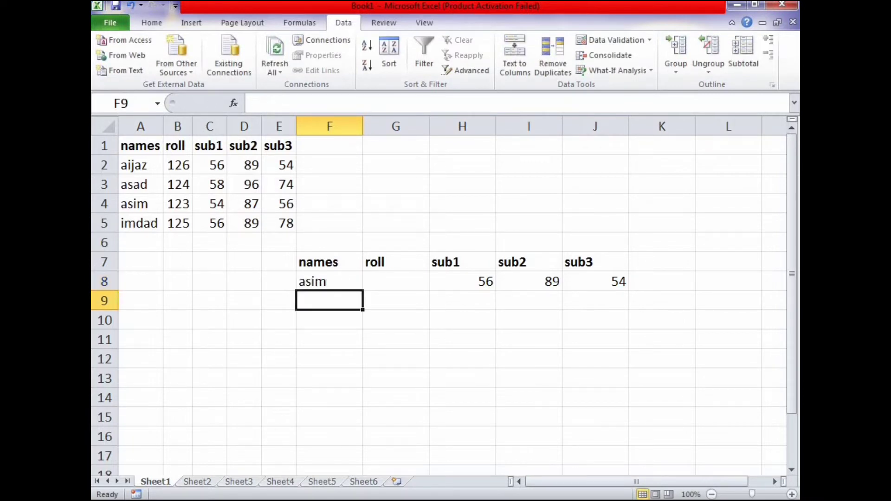
Clear the remaining subject values beside the student name in H8:J8
key(Up)
key(Right)
key(shift+Right)
key(shift+Right)
key(shift+Right)
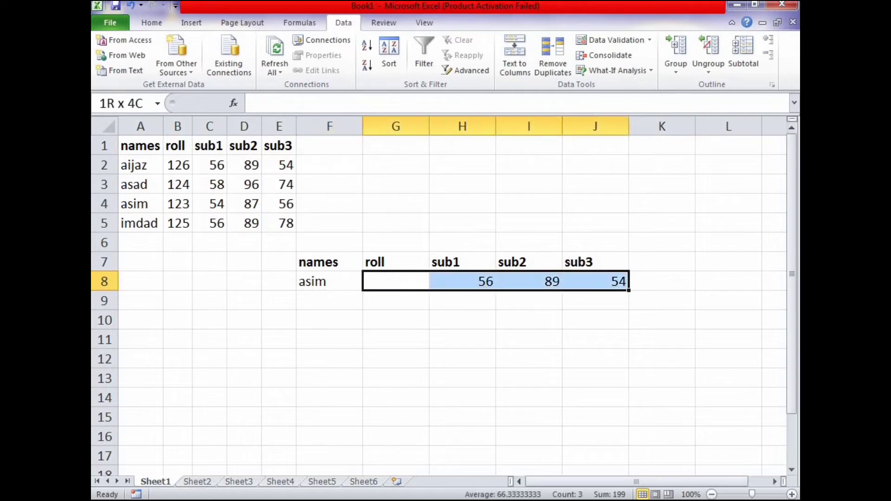
key(Delete)
click(528, 320)
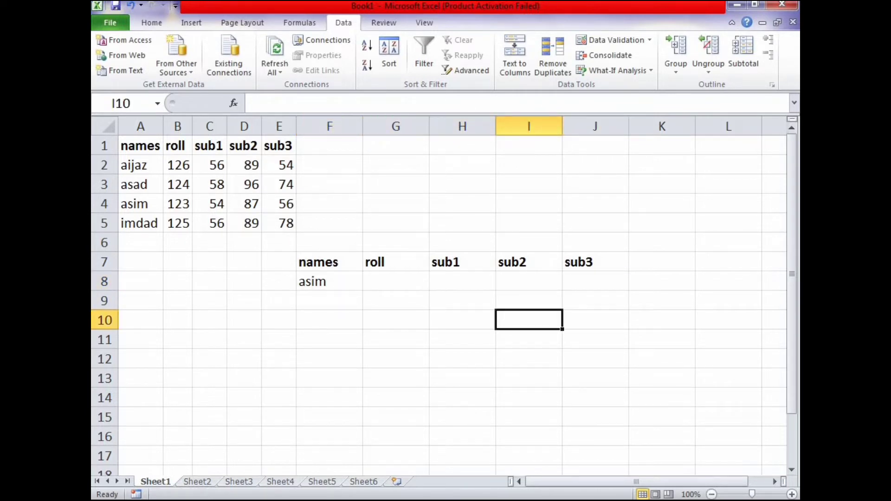
Apply an Advanced Filter to A1:E5 with A1:E5 as the criteria range, copying the records to F7:J8 and accepting the overflow below
click(466, 70)
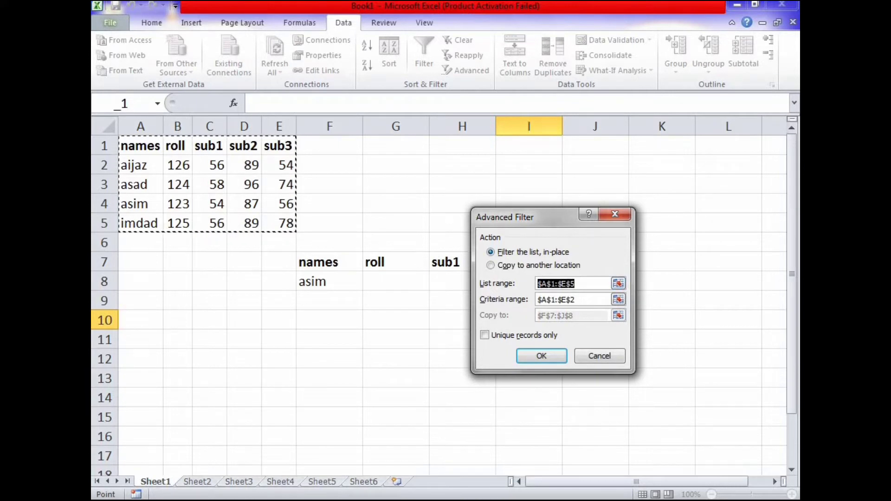
click(618, 299)
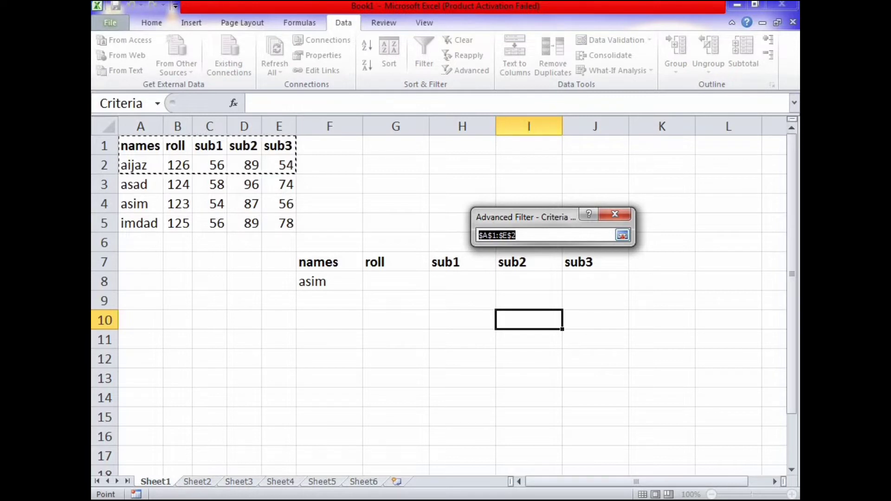
drag(140, 145, 280, 224)
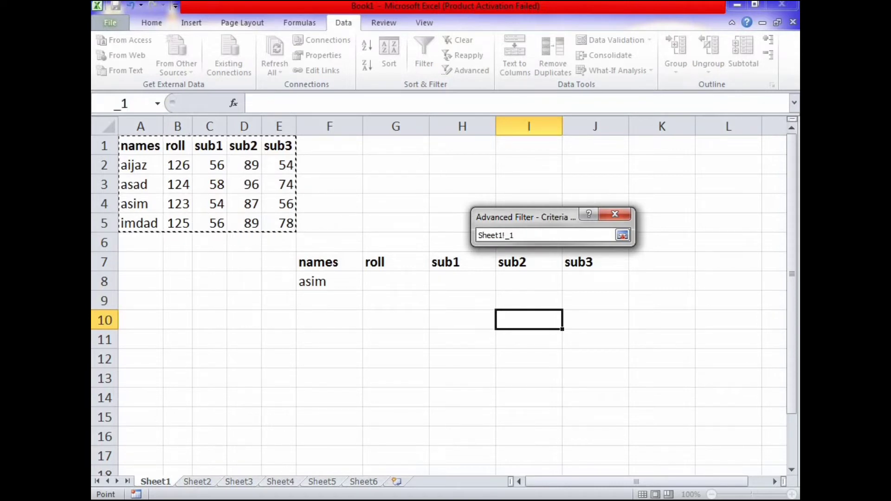
key(Return)
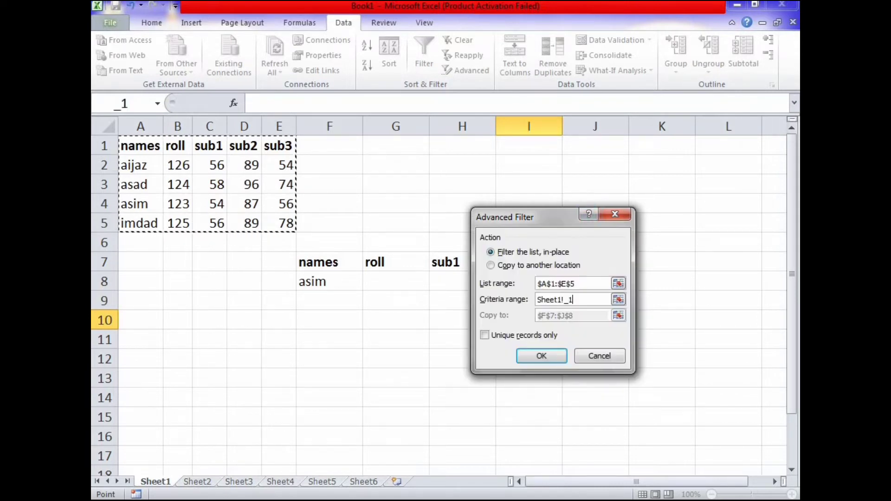
click(491, 265)
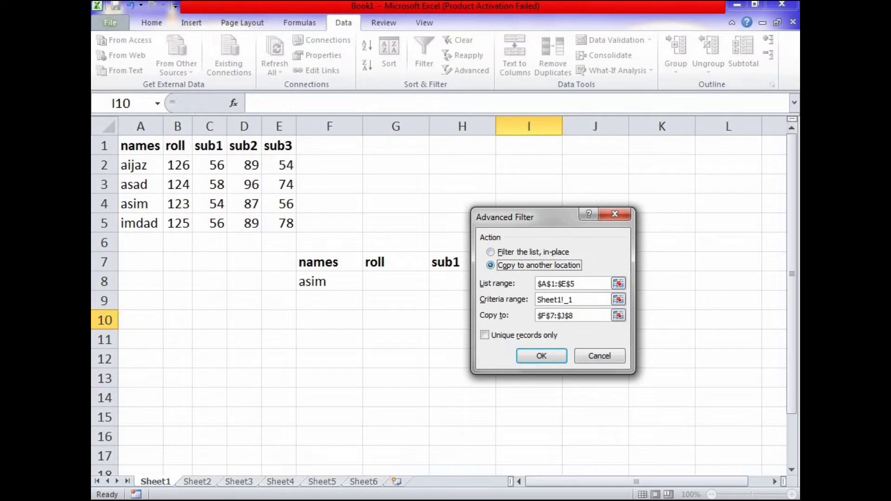
key(alt+t)
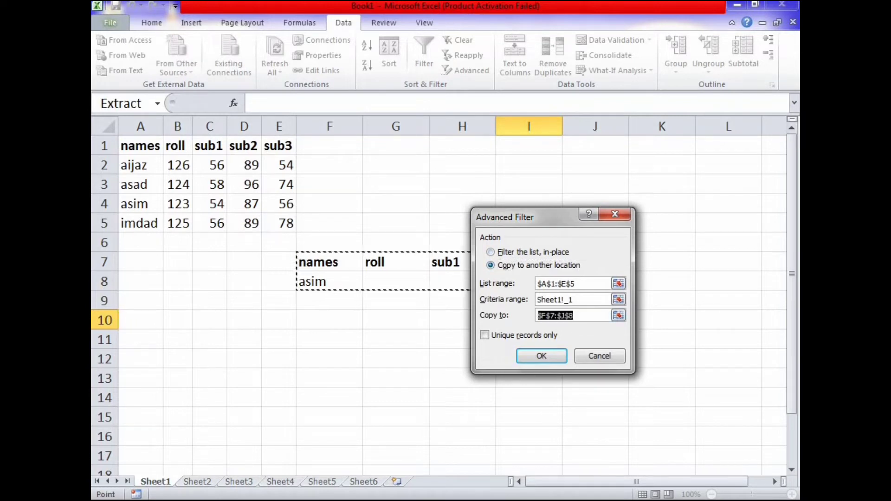
key(BackSpace)
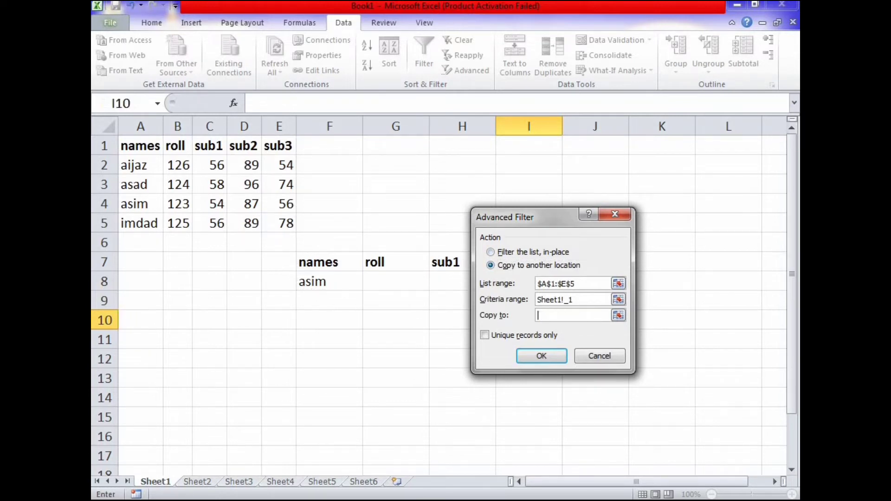
drag(325, 262, 613, 284)
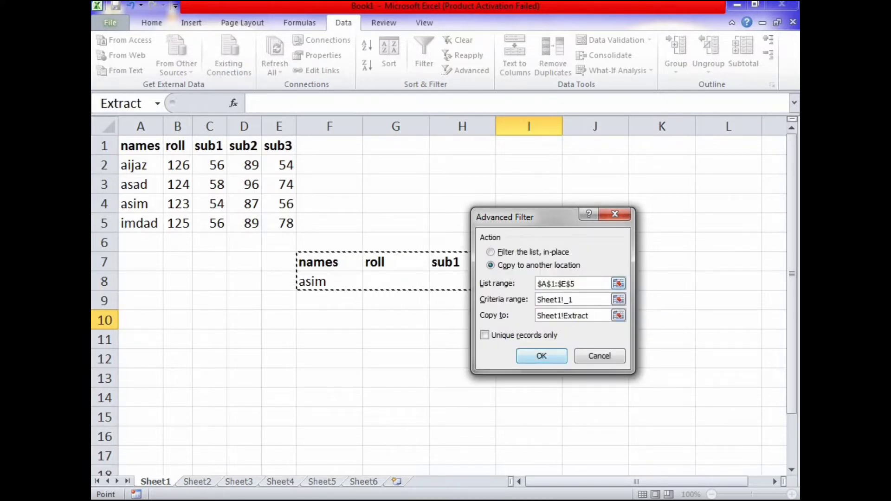
key(Return)
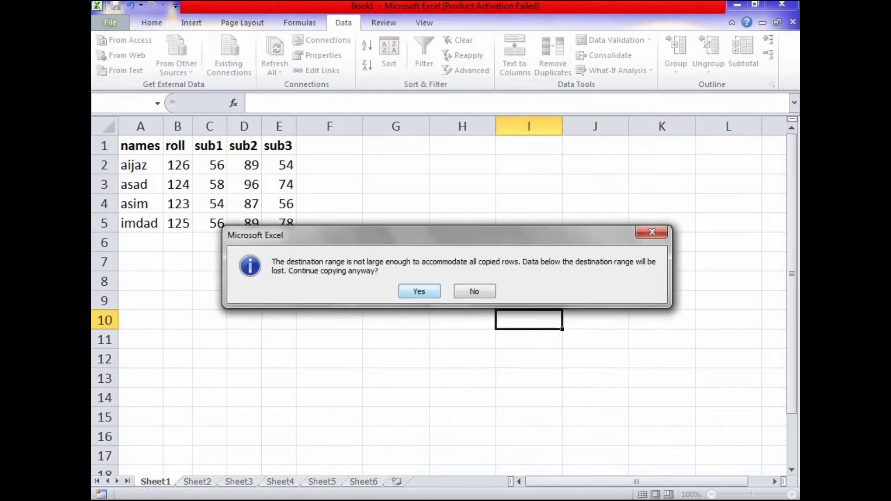
key(Return)
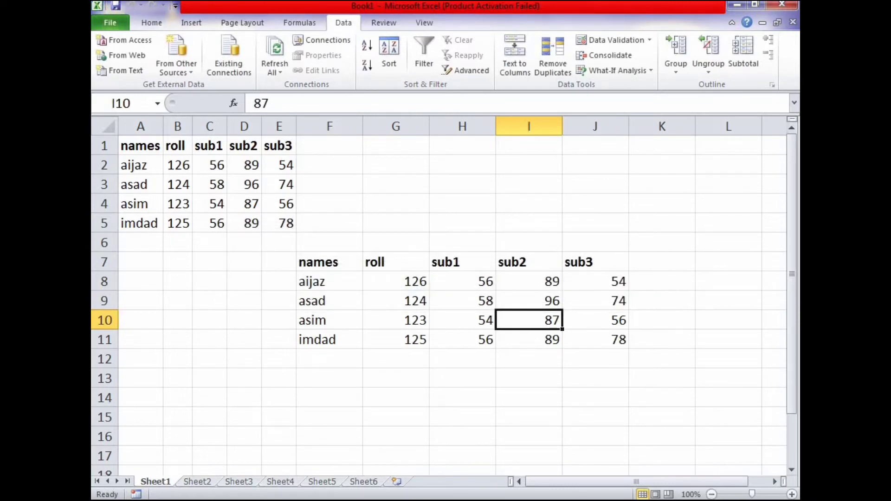
click(120, 70)
click(476, 313)
click(462, 417)
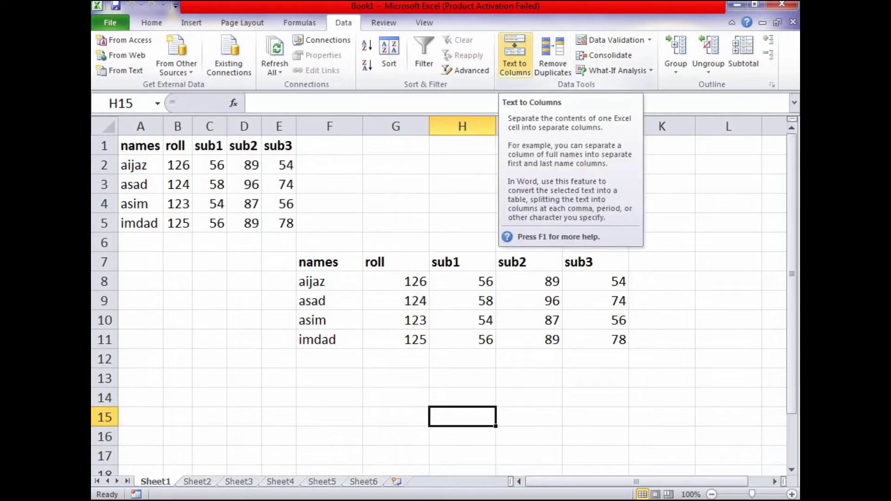
Clear the extracted student records and their headers from the range F6:K12
drag(662, 359, 329, 243)
key(Delete)
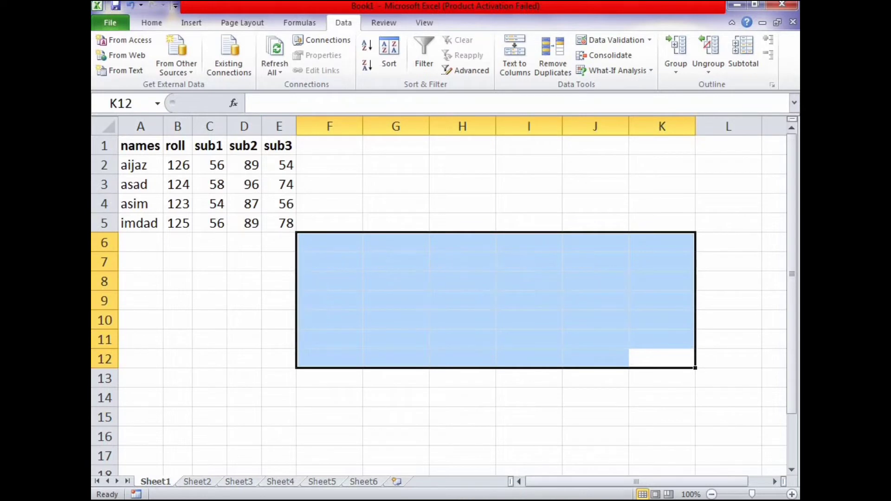
click(330, 185)
Enter the text "names roll sub1 sub2 sub3" in cell F8
click(329, 281)
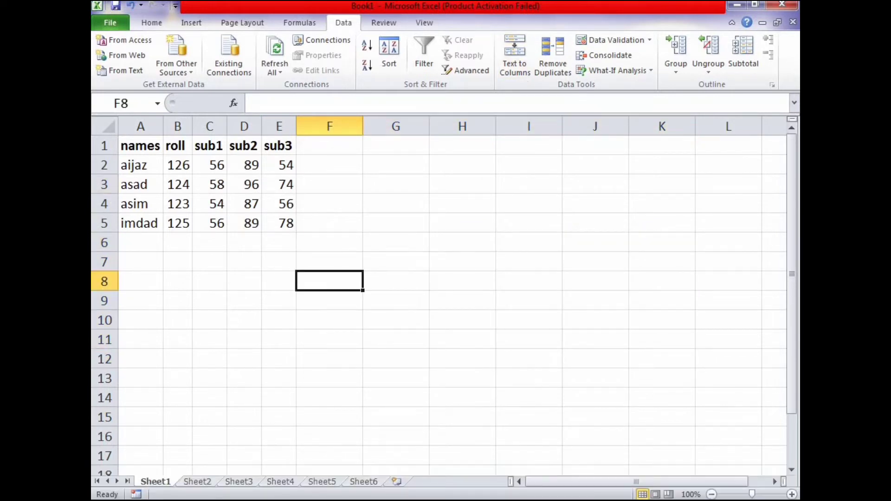
text(na)
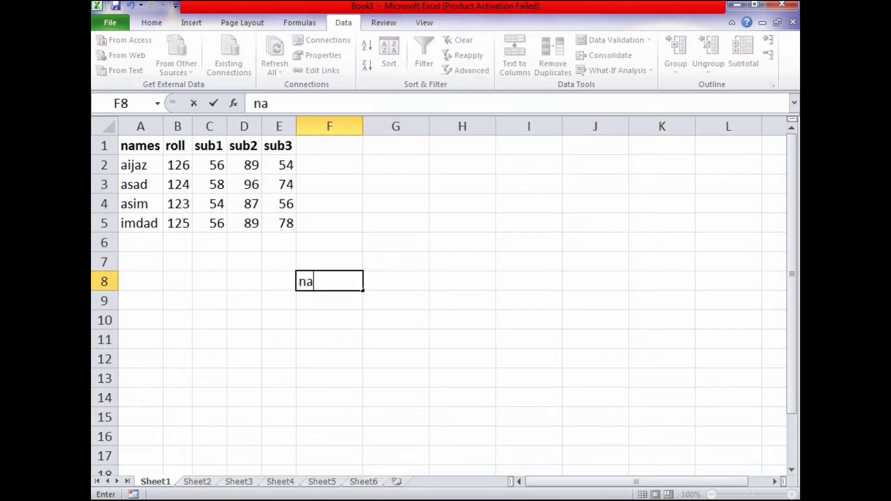
text(mes roll)
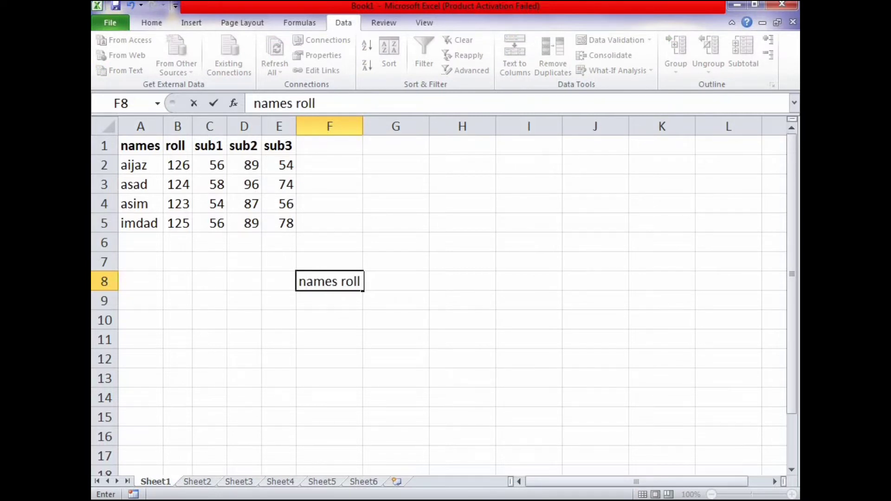
text( sub1 s)
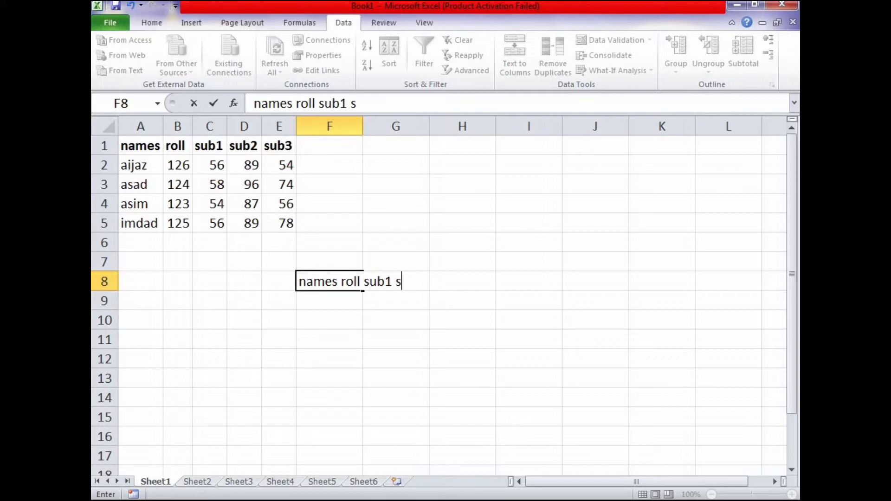
text(ub2 sub3)
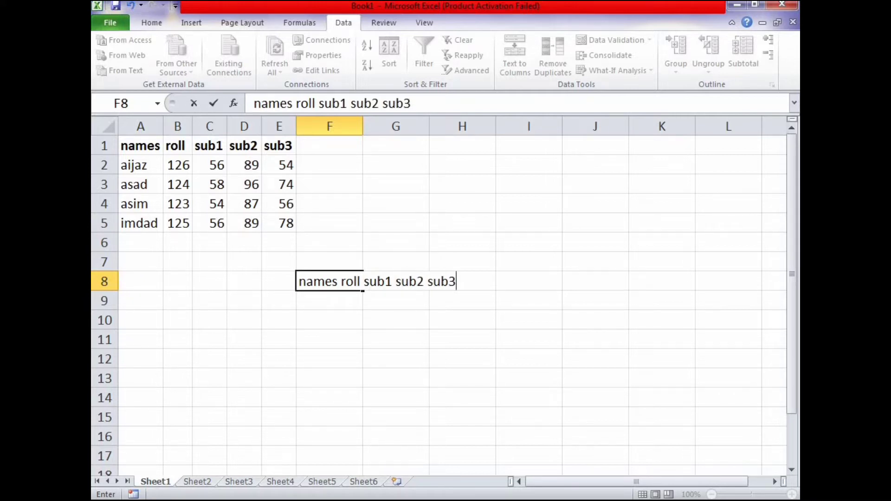
click(396, 320)
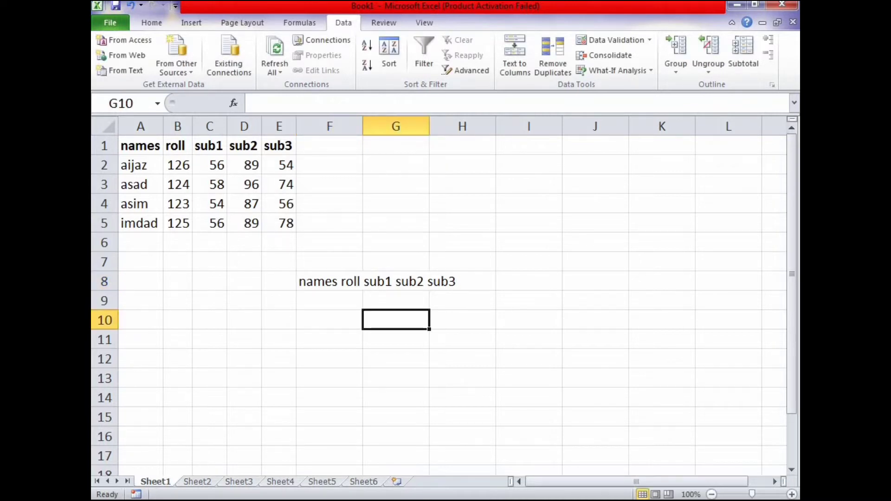
Split the text in F8 into separate columns with Text to Columns, as delimited data with only Space as the delimiter
click(330, 281)
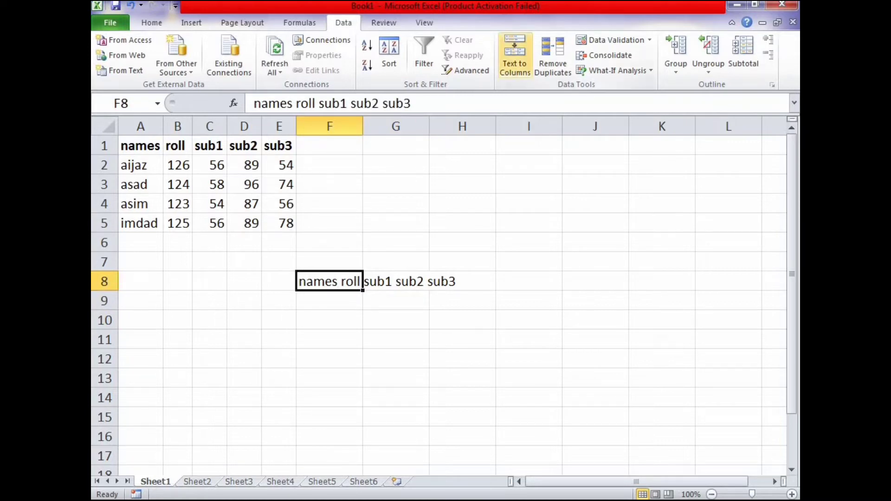
click(515, 55)
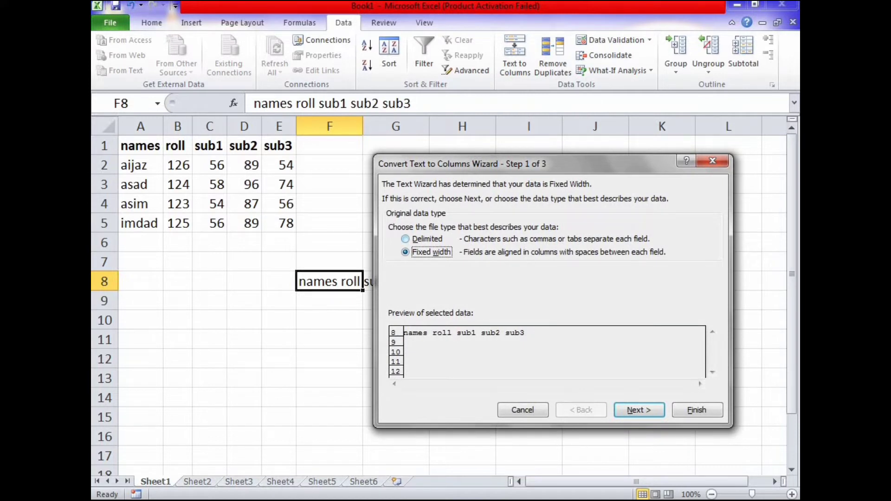
click(417, 239)
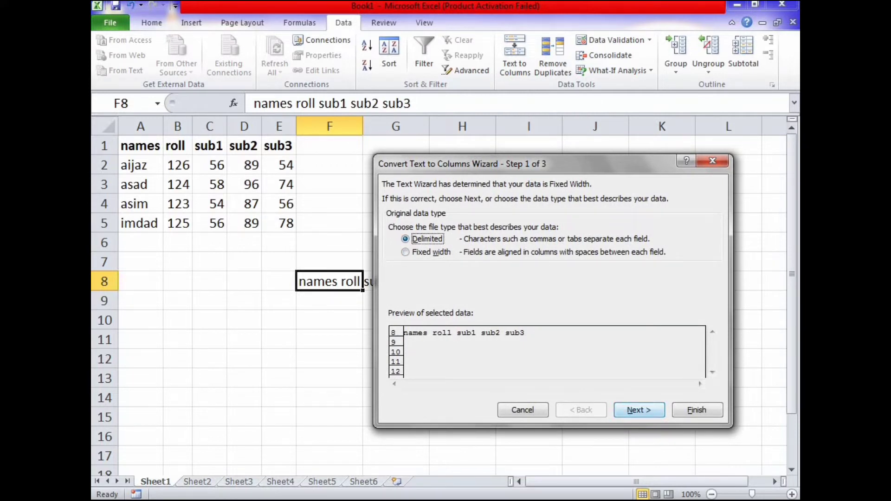
click(639, 410)
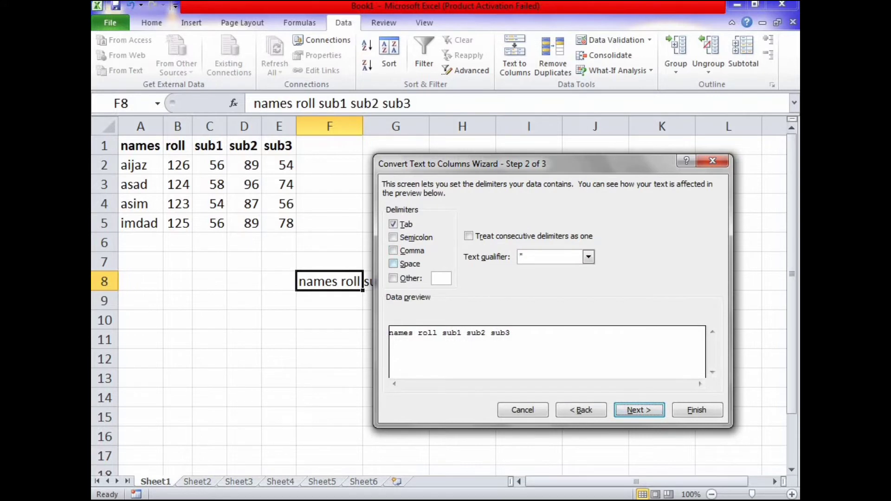
click(394, 264)
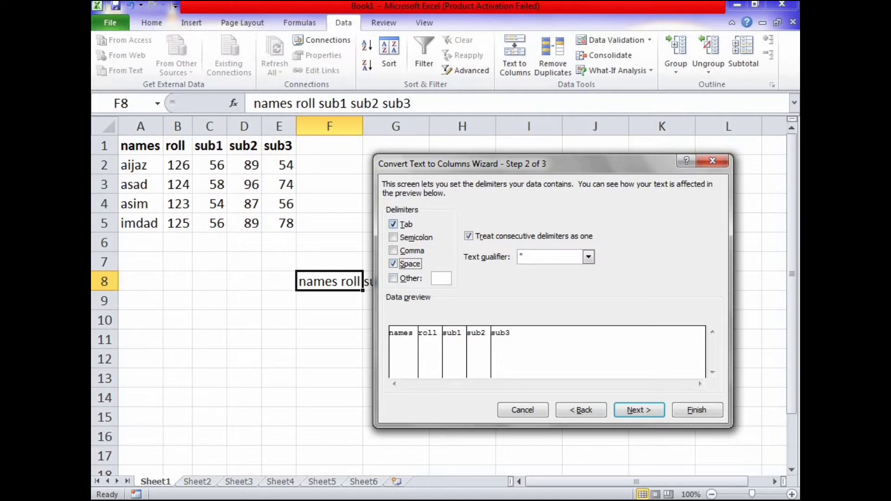
click(393, 224)
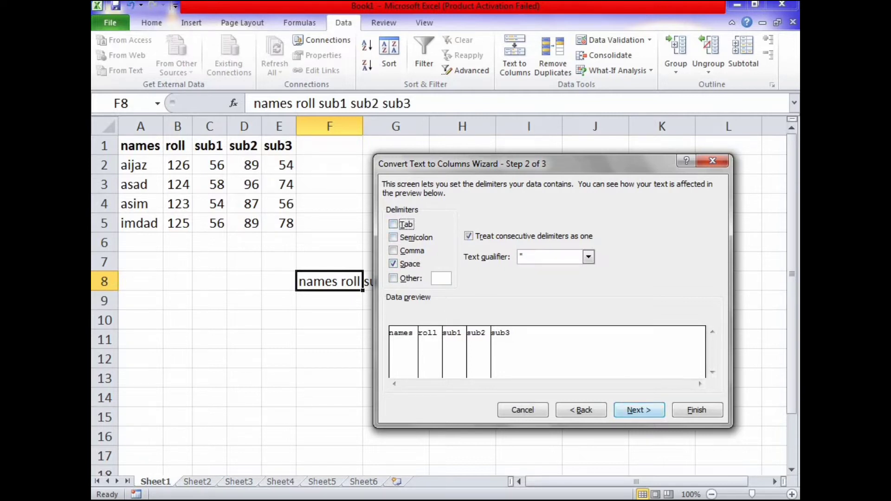
click(639, 410)
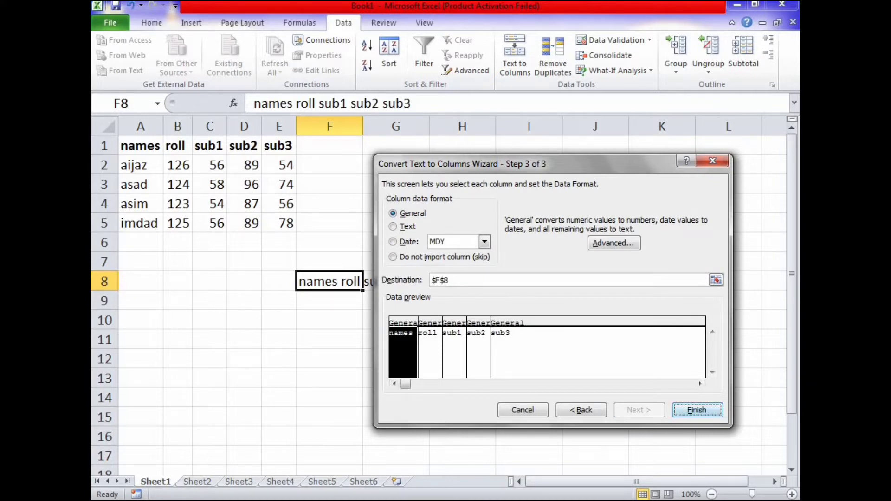
click(697, 410)
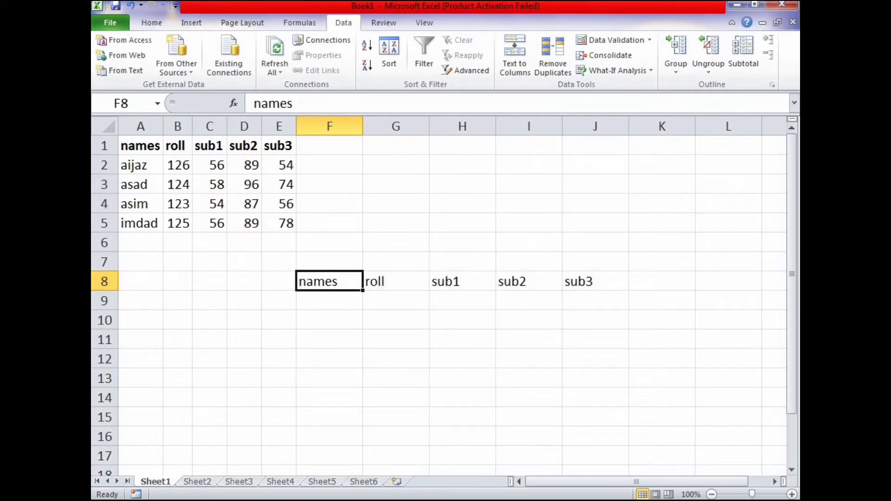
click(396, 320)
click(330, 281)
click(396, 301)
click(463, 281)
click(396, 301)
click(396, 281)
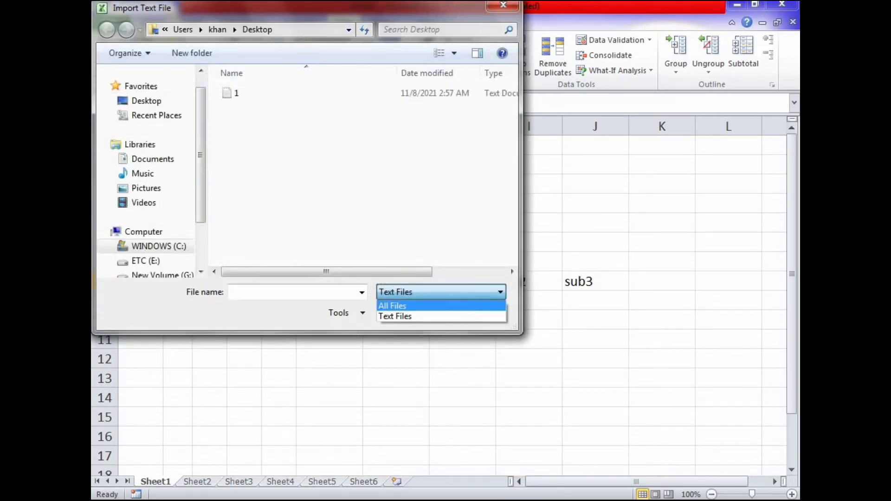
click(503, 6)
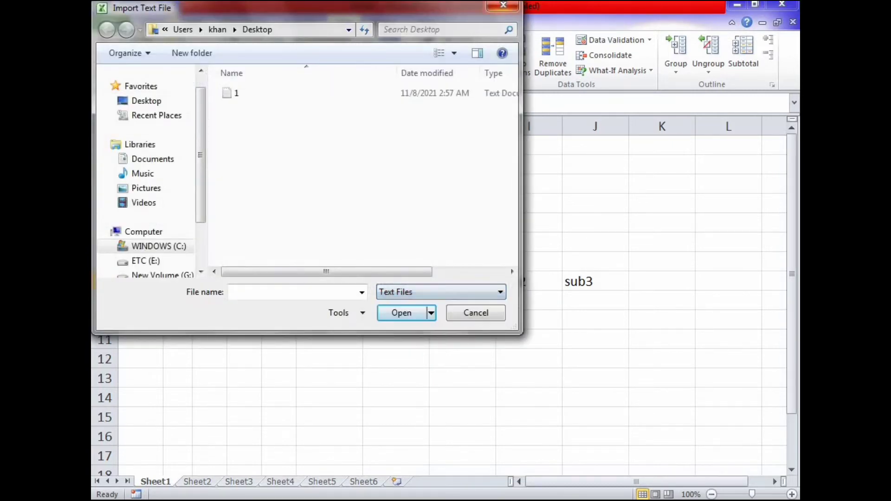
click(503, 6)
click(463, 320)
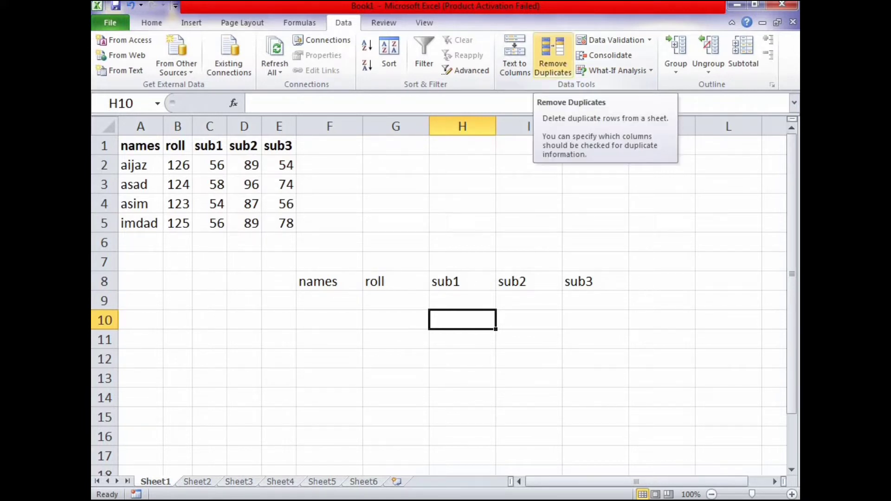
click(330, 301)
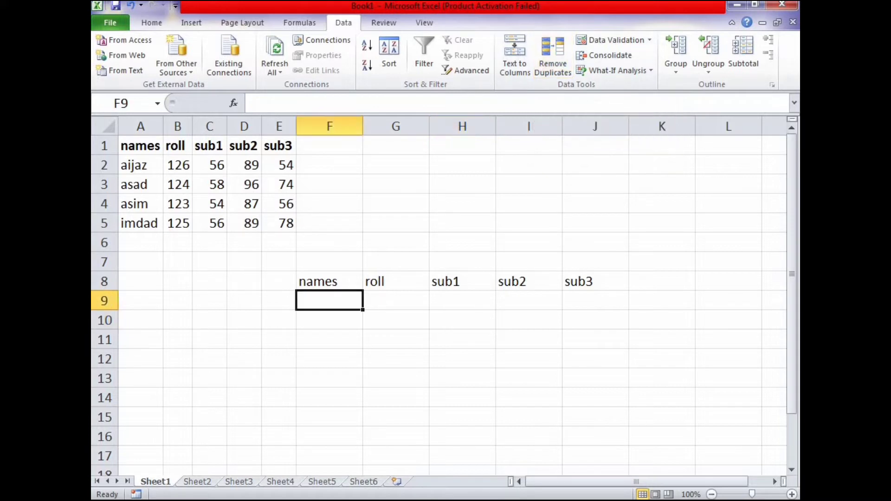
Copy the student table A1:E5 and paste a duplicate directly beneath it, starting at A6
drag(140, 146, 278, 223)
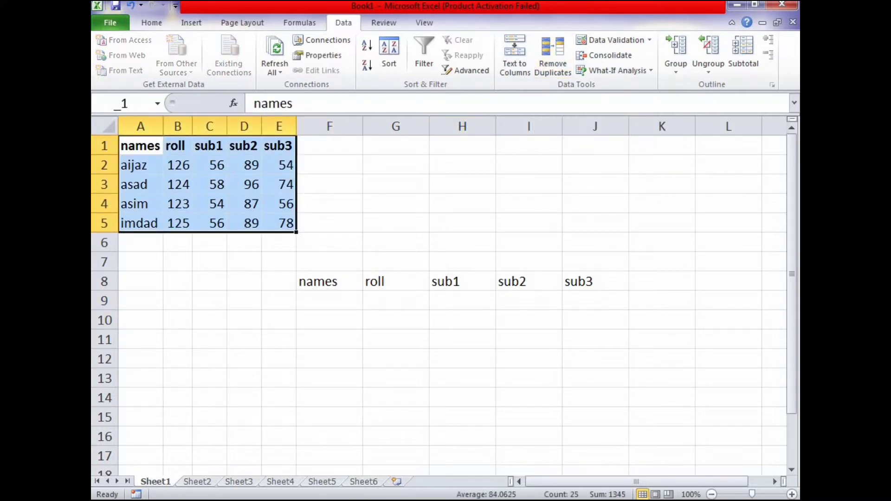
key(ctrl+c)
click(140, 243)
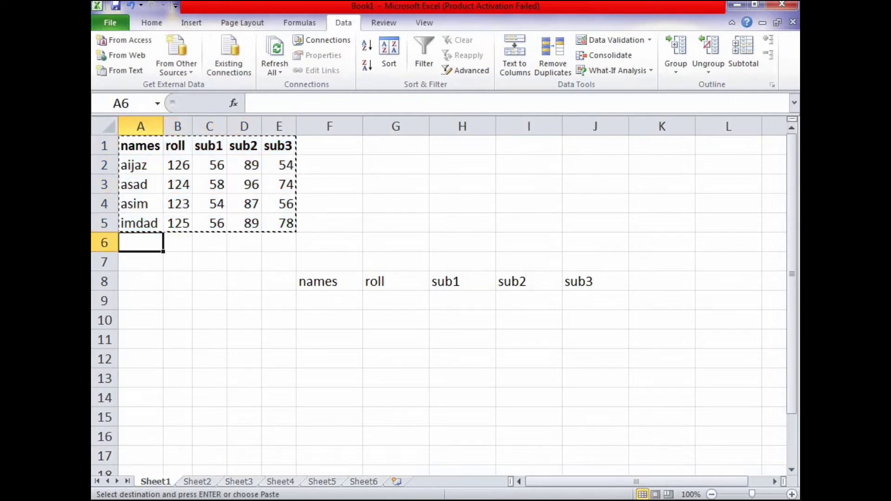
key(ctrl+v)
click(330, 359)
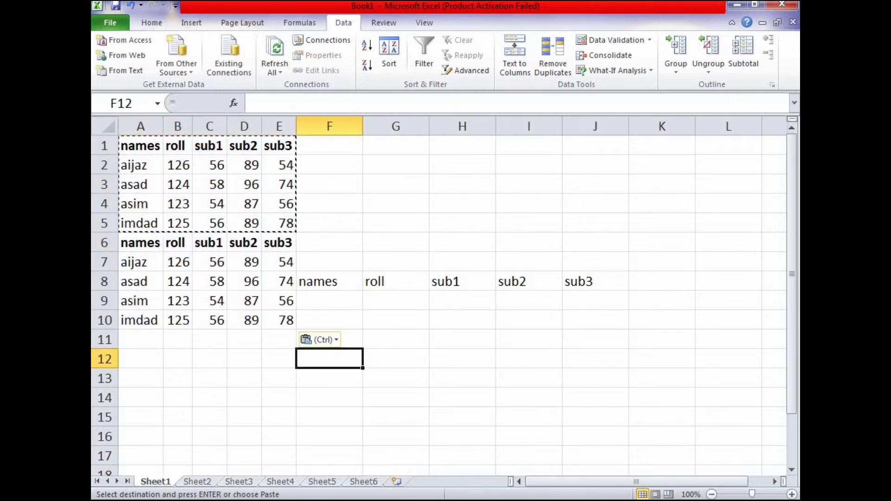
double_click(395, 203)
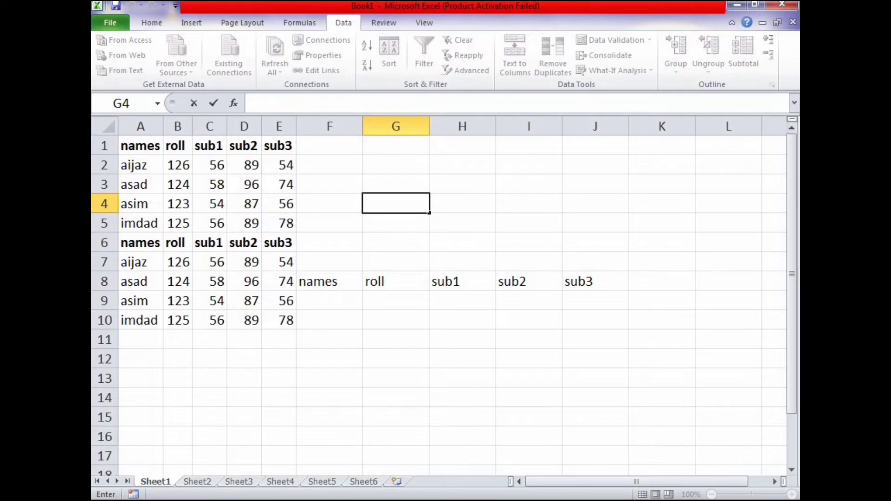
Remove duplicate rows from A1:E10, treating the first row as headers and comparing all five columns
drag(140, 146, 279, 320)
click(553, 55)
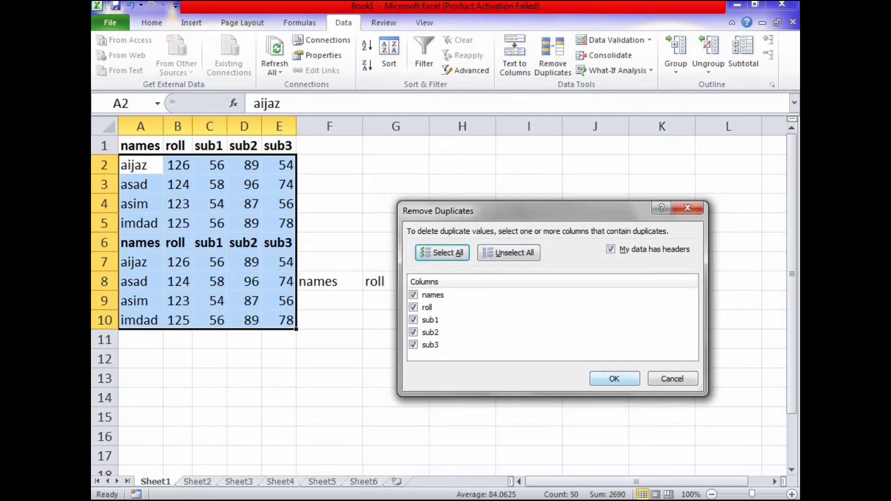
key(Return)
key(Return)
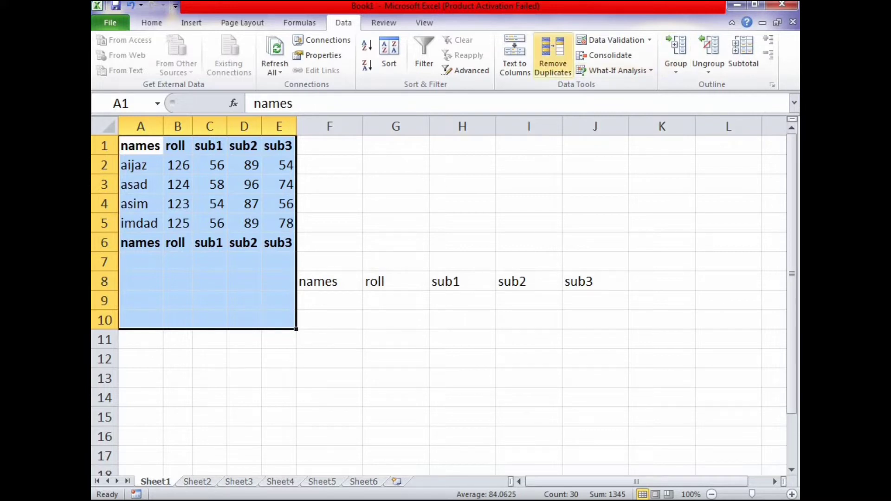
Clear the split header texts from the range F8:J8
click(396, 261)
drag(329, 281, 595, 281)
key(Delete)
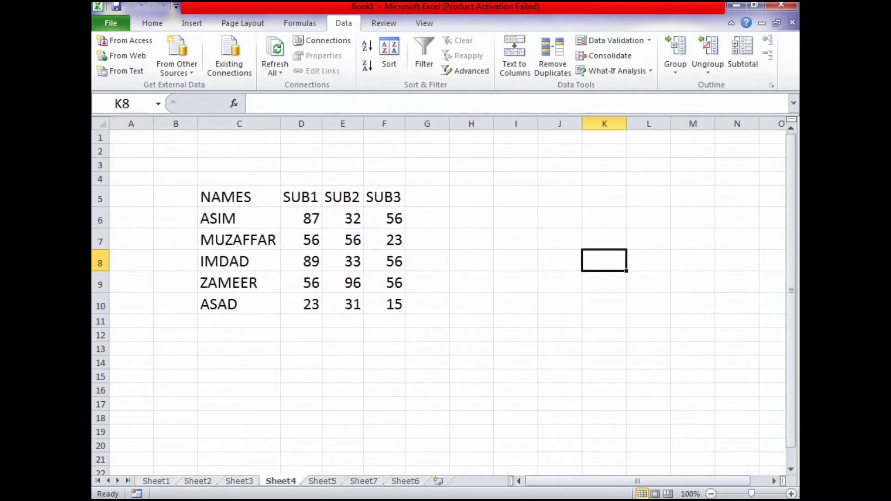
Open Data Validation for the subject marks in D6:F10 on Sheet4 and allow whole numbers
click(384, 218)
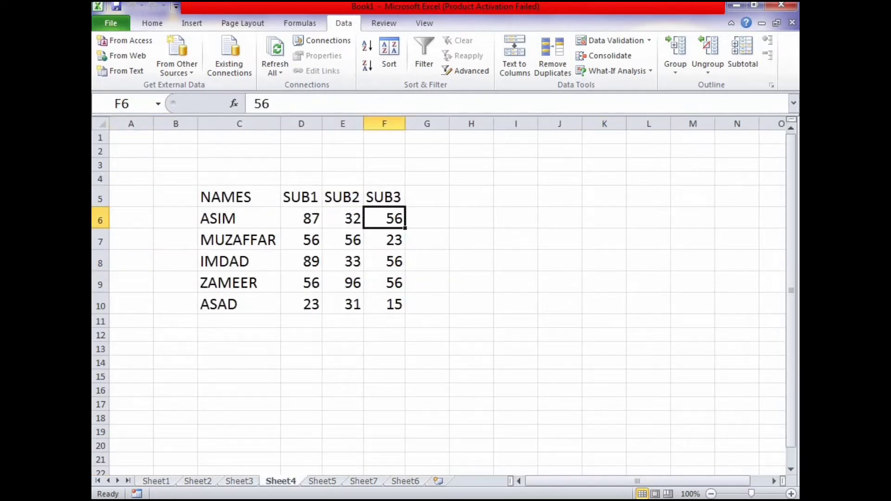
drag(302, 218, 343, 240)
drag(301, 218, 384, 304)
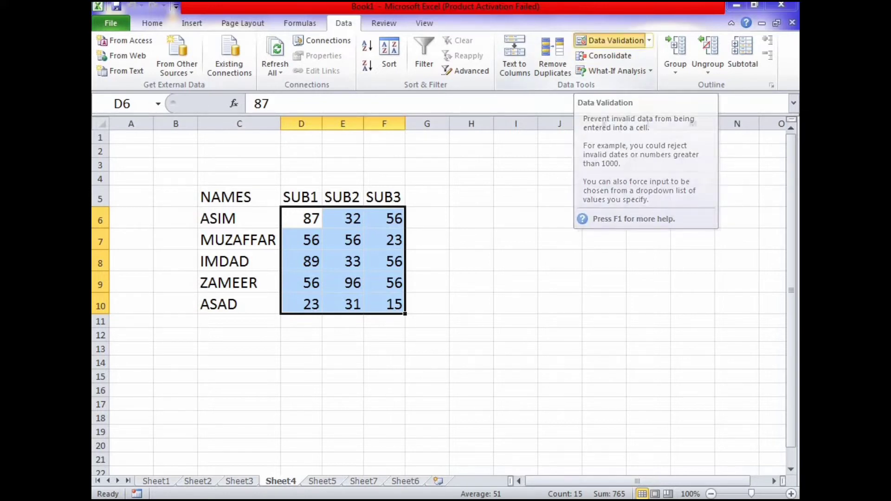
click(609, 41)
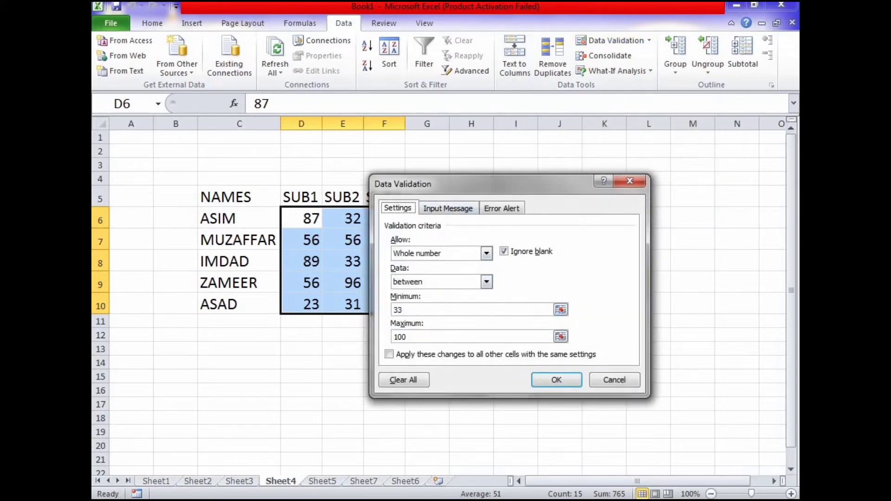
click(487, 253)
click(423, 275)
Clear the minimum and maximum limits of the whole-number validation rule
drag(409, 310, 392, 310)
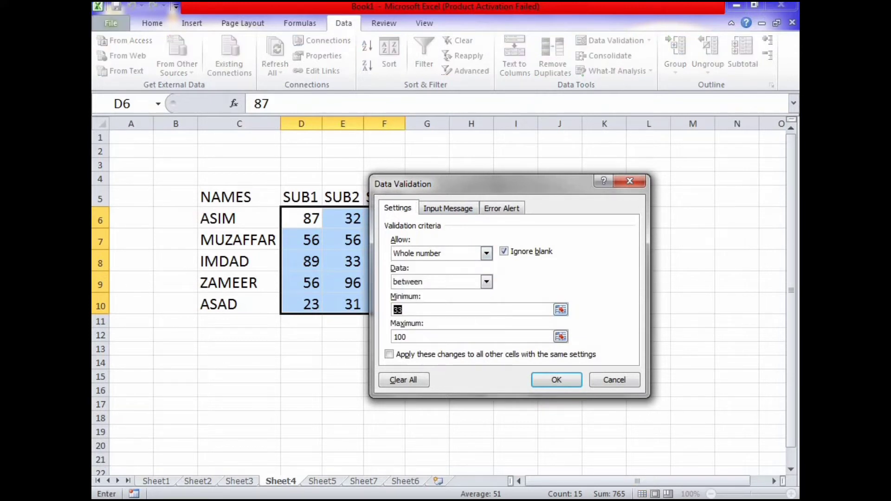
key(BackSpace)
click(407, 337)
key(BackSpace)
key(BackSpace)
key(BackSpace)
Examine the value types the validation rule can allow, trying Custom, and return to Whole number
click(487, 254)
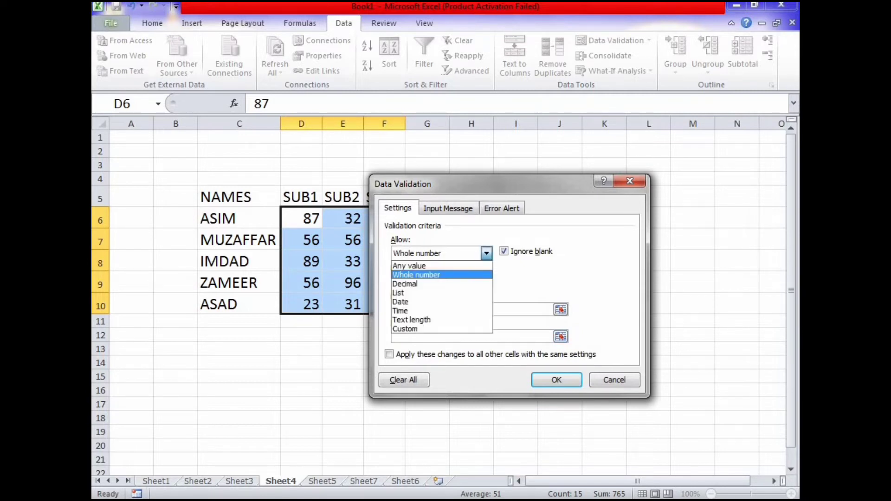
key(Return)
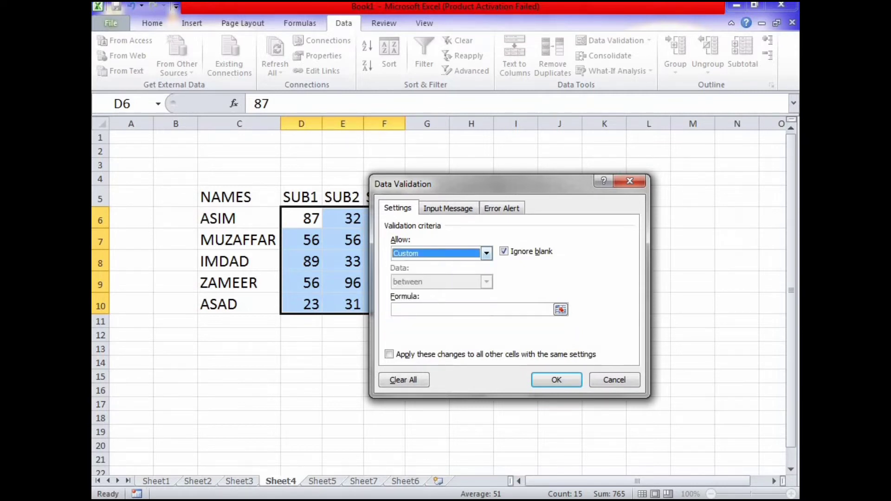
click(487, 253)
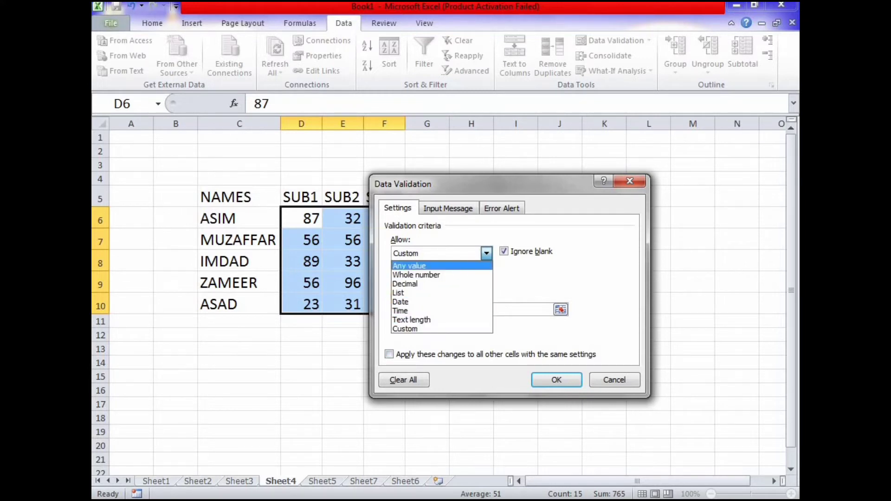
key(Down)
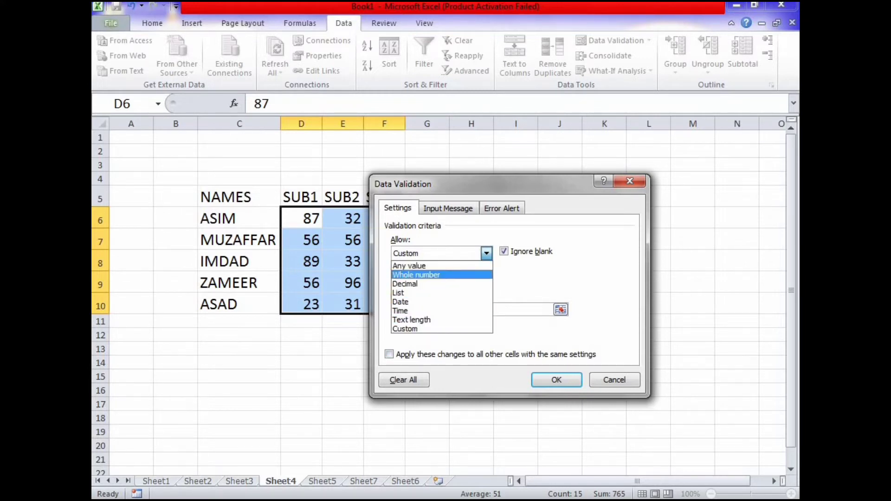
key(Down)
key(Down)
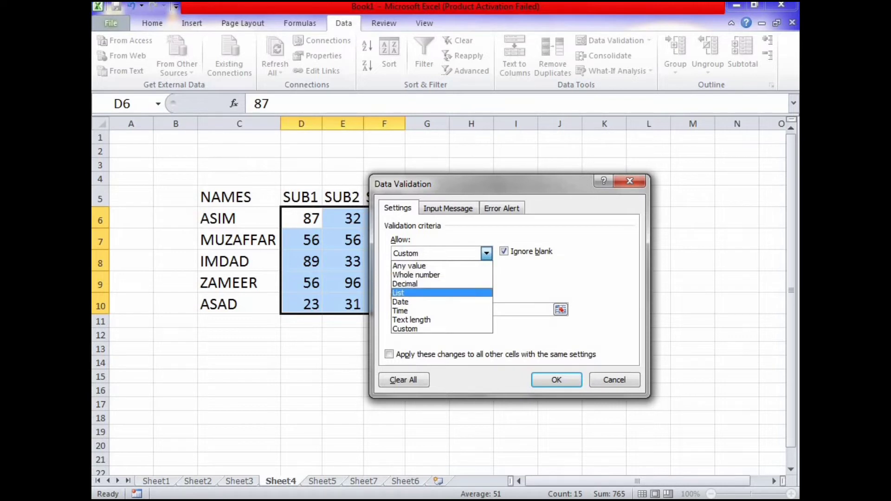
key(Down)
key(Down)
key(Down)
key(Up)
key(Down)
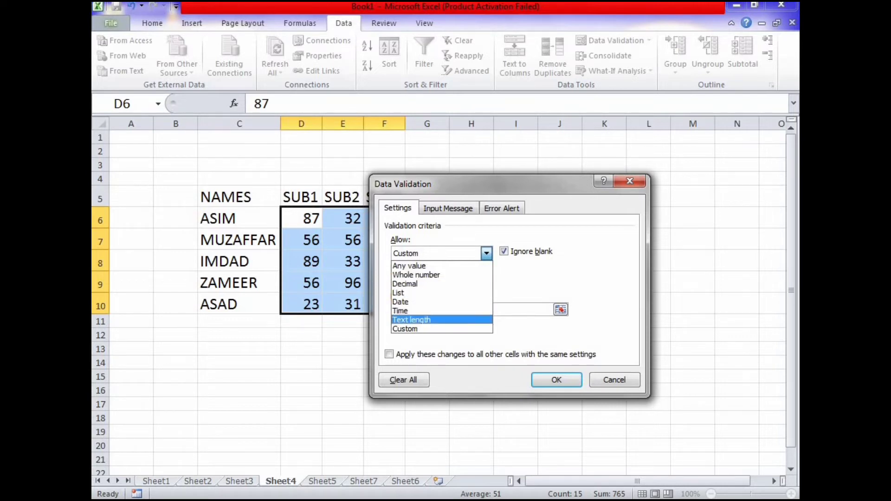
key(Down)
key(Up)
key(Up)
key(Up)
key(Up)
key(Up)
key(Up)
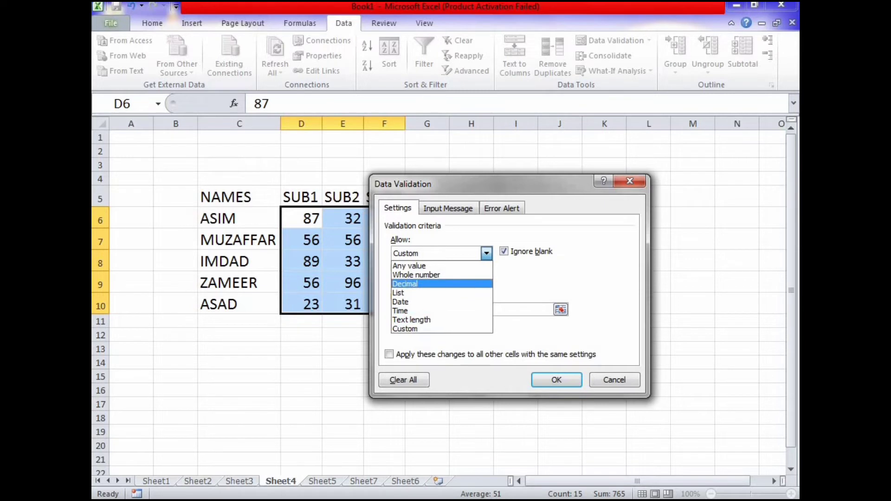
key(Up)
click(442, 275)
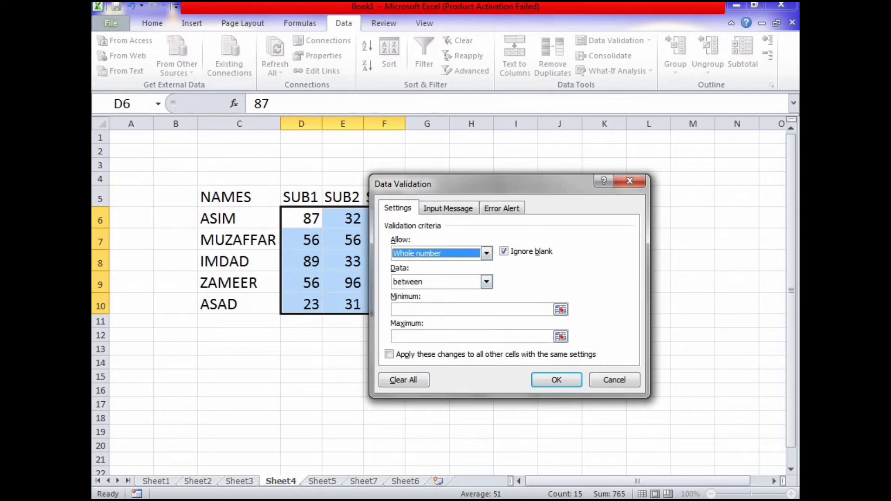
Examine the comparison conditions offered for the whole-number validation rule and keep "between"
click(486, 281)
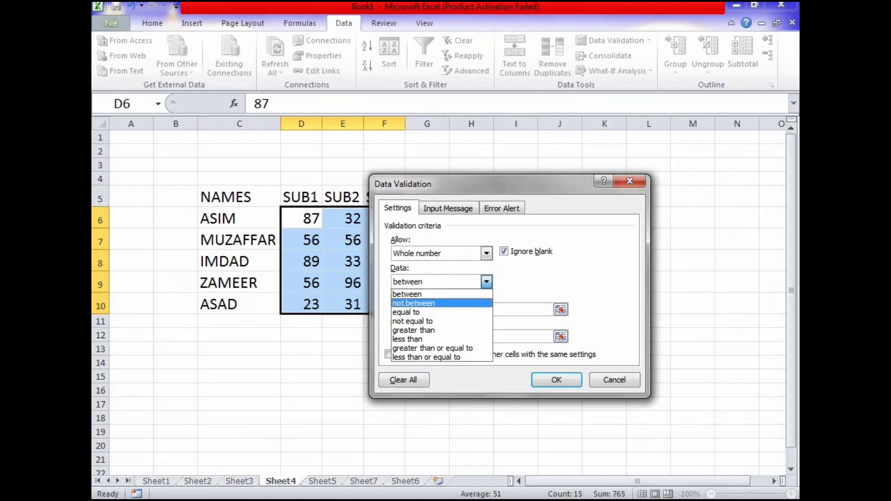
key(Down)
key(Down)
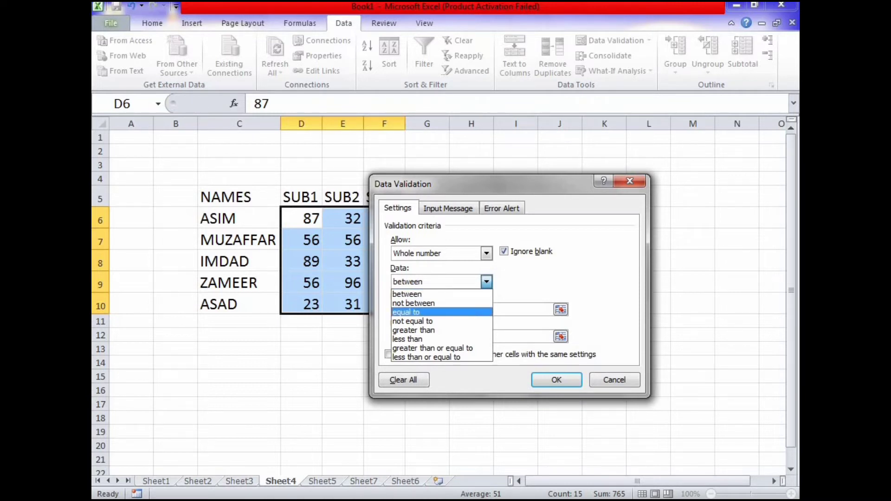
key(Down)
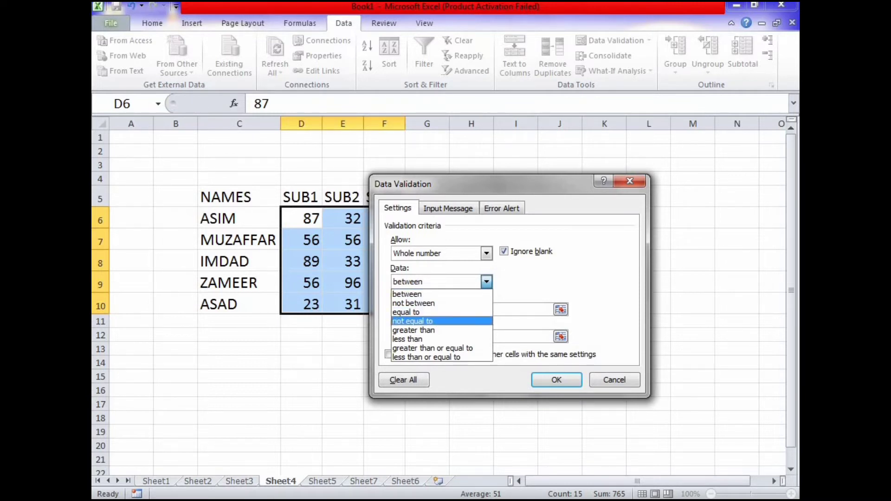
key(Down)
key(Down)
key(Down)
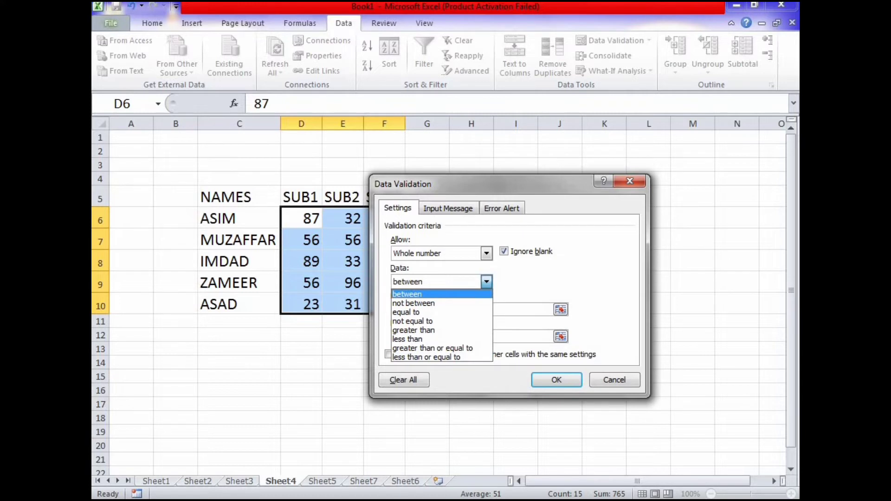
key(Return)
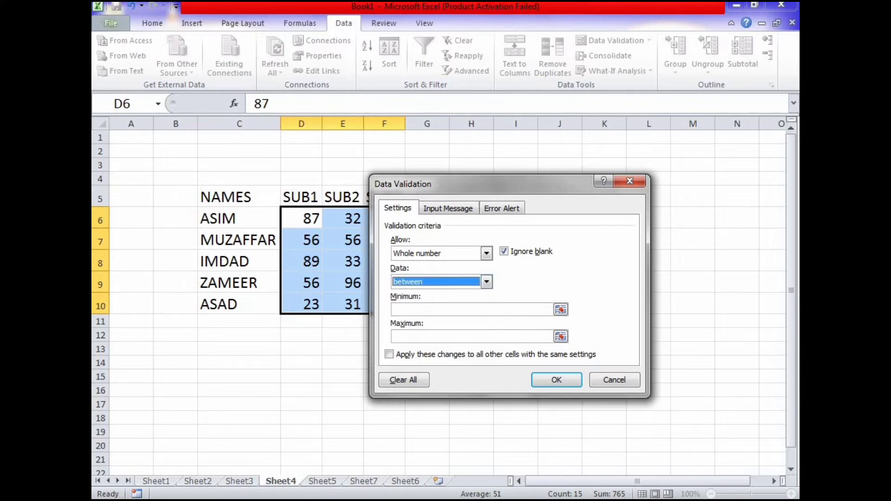
Set the whole-number rule's minimum to 33 and maximum to 100, and apply it to the marks in D6:F10
key(Tab)
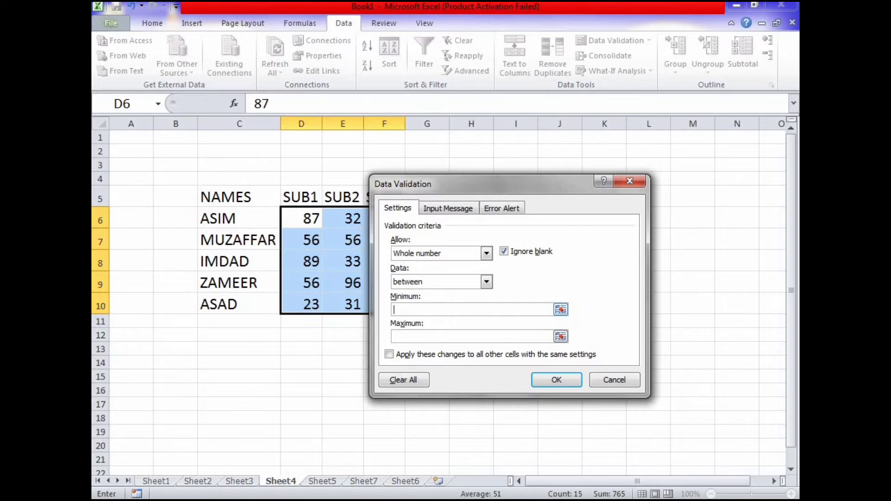
text(33)
click(394, 336)
text(100)
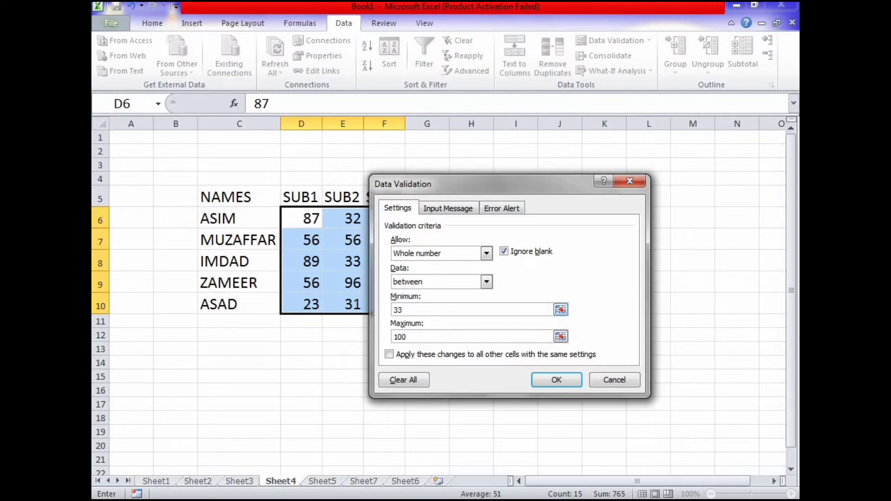
click(556, 380)
Clear the SUB3 mark in F7 and try to enter 32 there to test the minimum limit
click(343, 261)
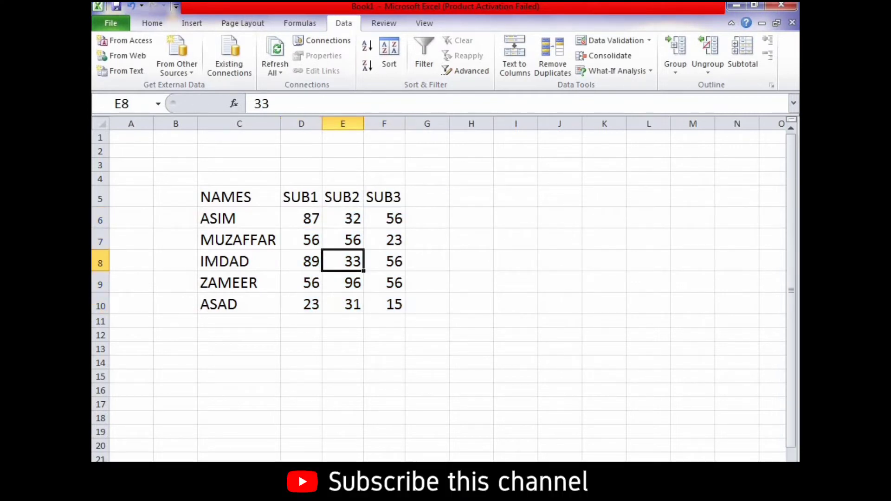
click(384, 239)
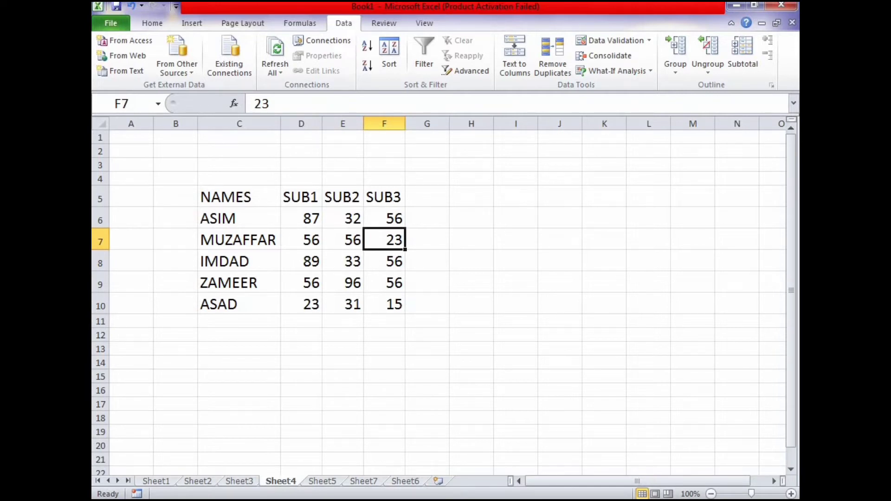
key(BackSpace)
click(384, 283)
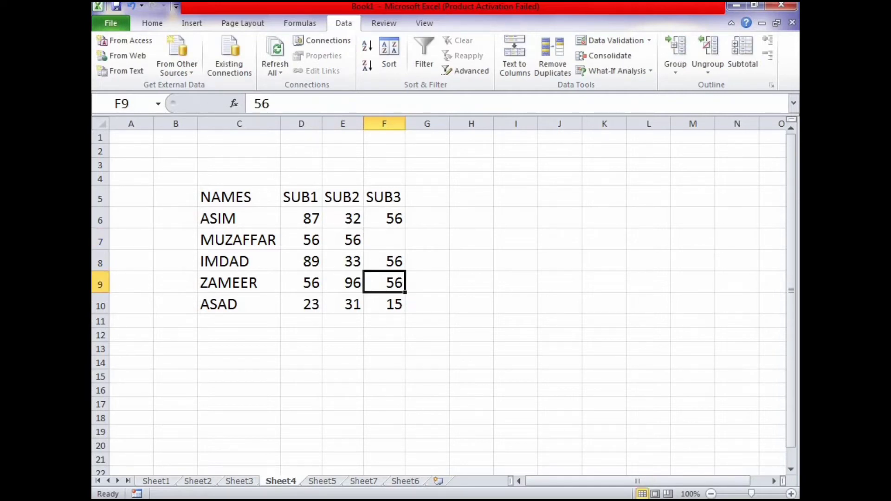
click(385, 239)
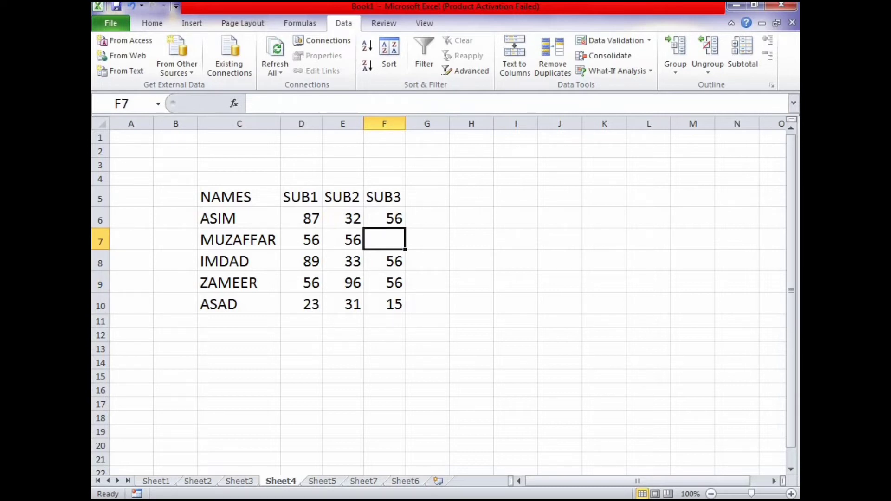
text(32)
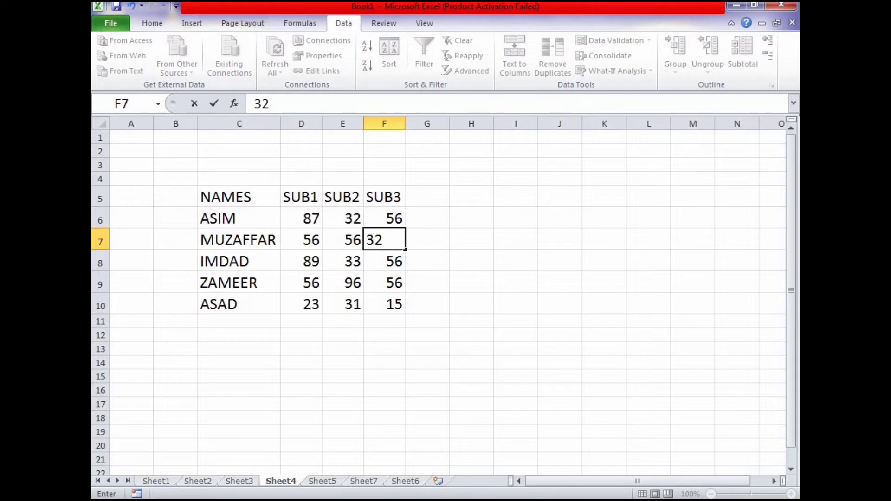
key(Return)
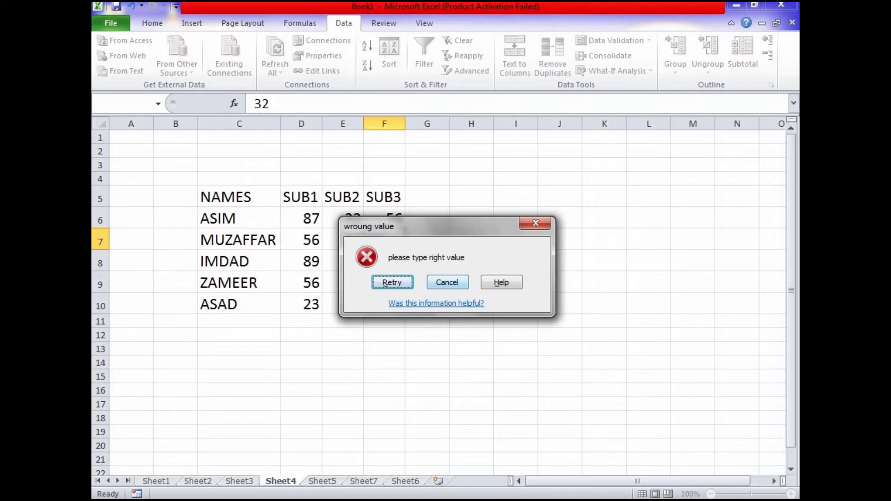
key(Escape)
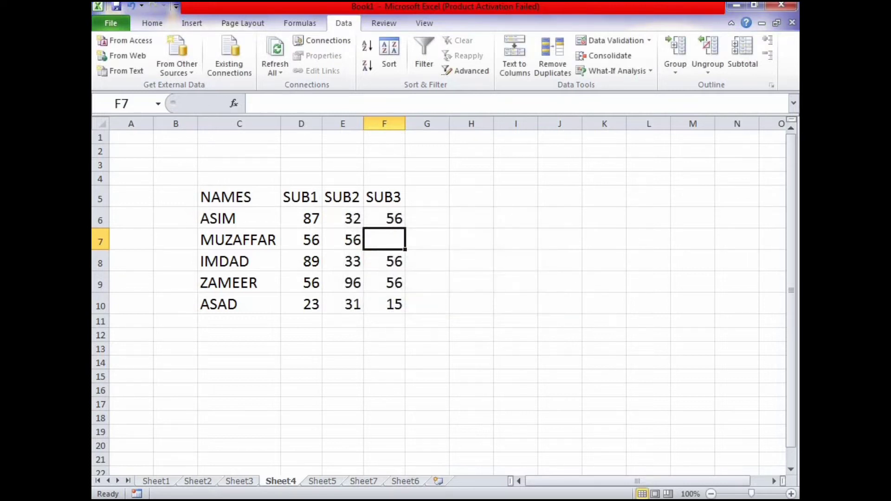
Enter 33 as the SUB3 mark in F7 to test a value at the minimum limit
text(3)
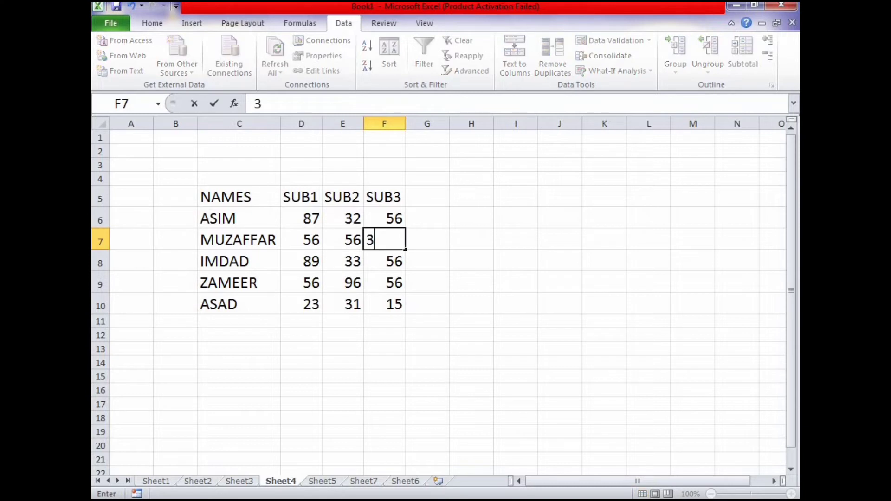
text(3)
key(Return)
click(385, 239)
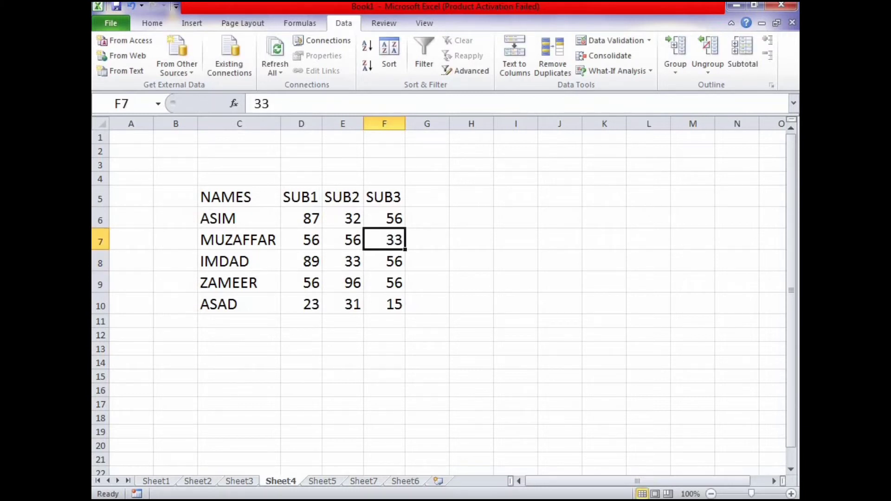
double_click(385, 240)
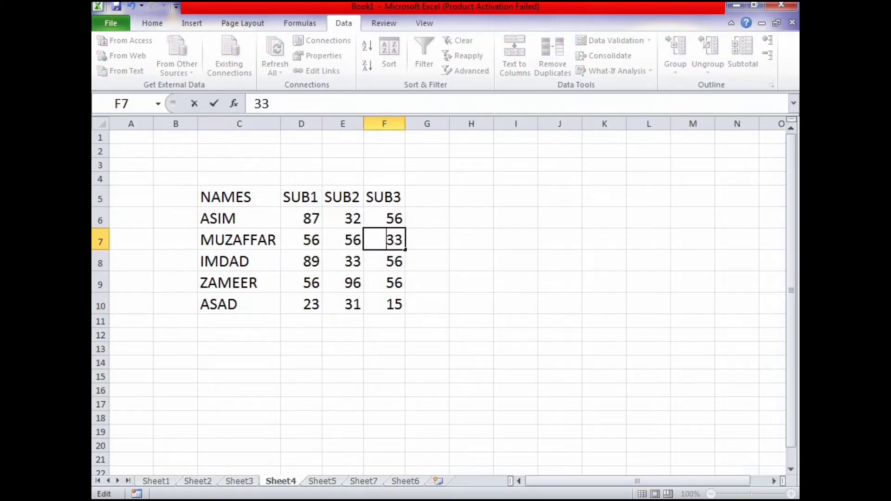
key(Tab)
key(Return)
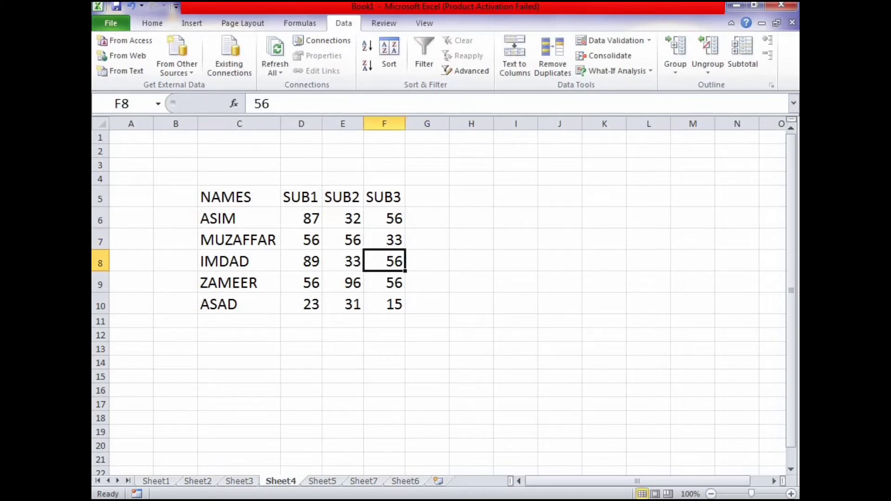
Try to enter 110 as the SUB3 mark in F8 to test the maximum limit
text(110)
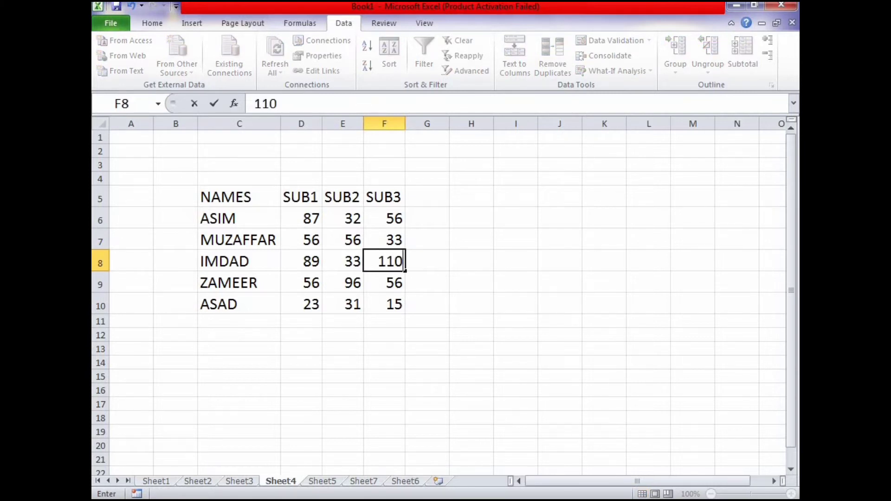
key(Return)
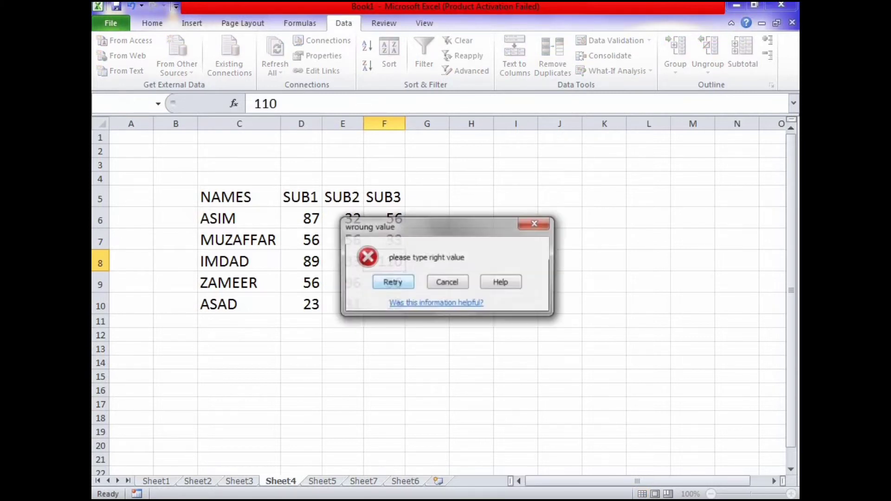
key(Escape)
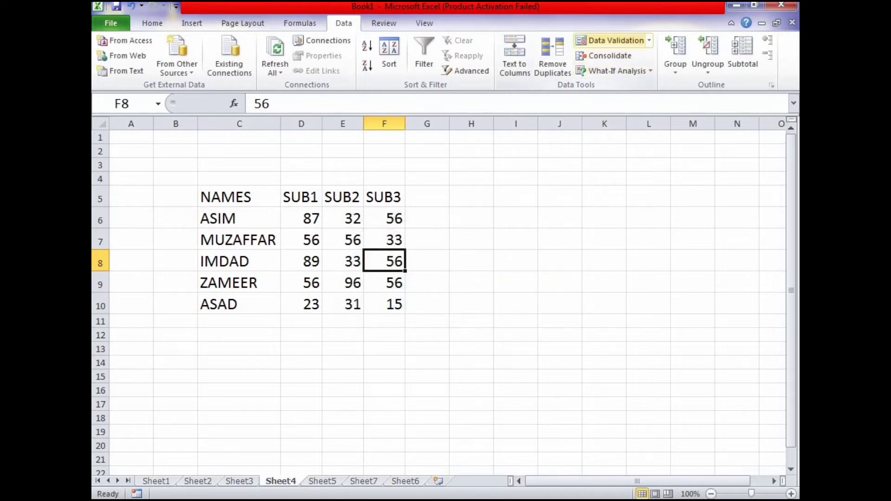
Change the validation condition for the marks in D6:F10 to "not between", keeping the limits 33 and 100
drag(337, 218, 384, 304)
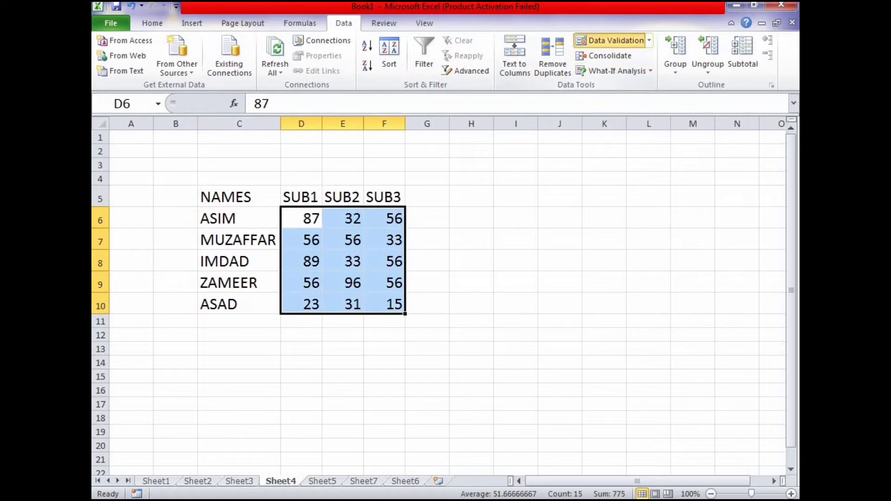
click(610, 41)
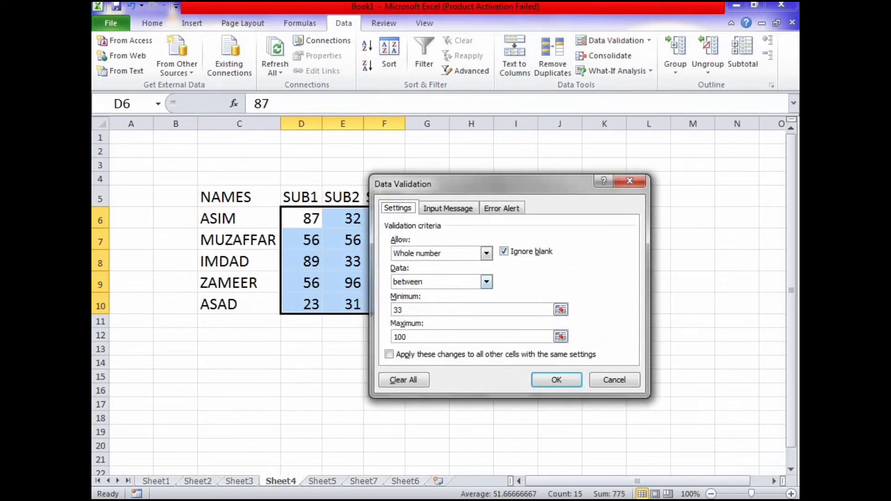
click(486, 282)
click(414, 304)
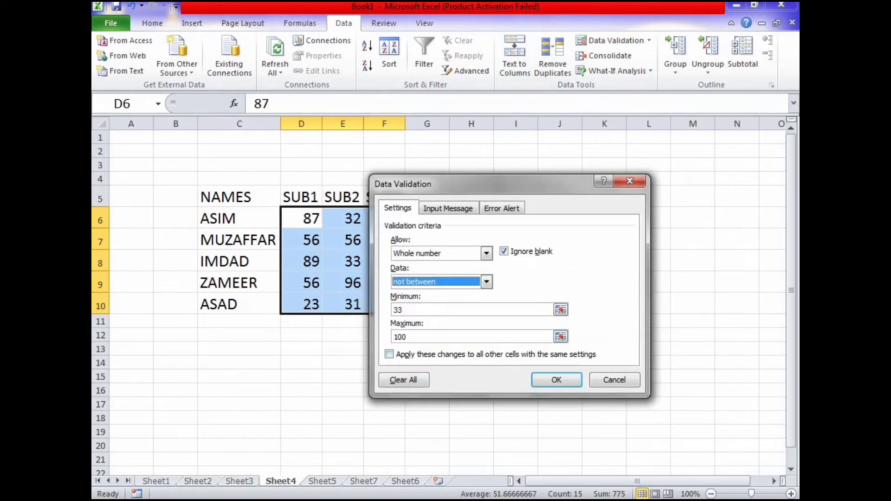
click(556, 380)
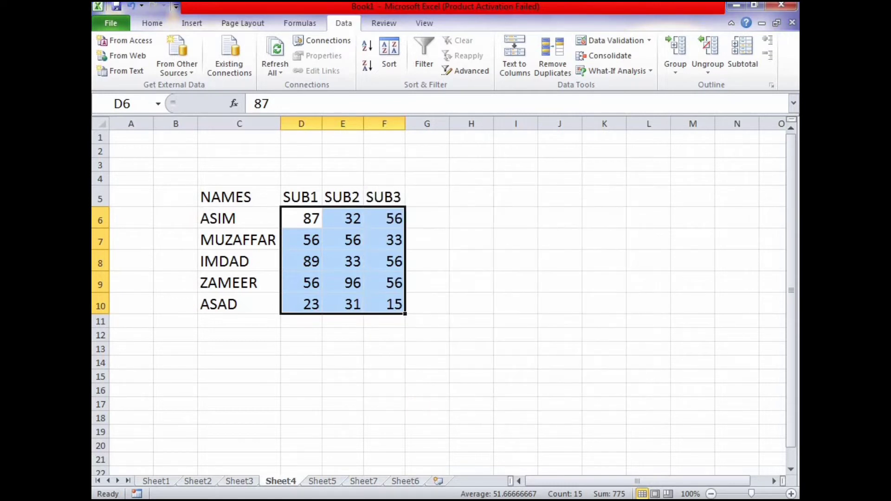
Enter 32 as the SUB2 mark in E7, and clear all the marks from D6:F10
click(343, 240)
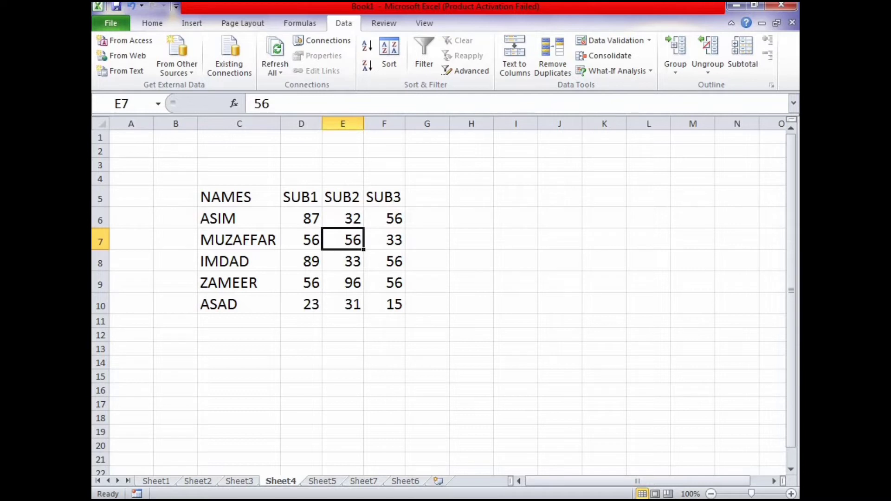
key(Return)
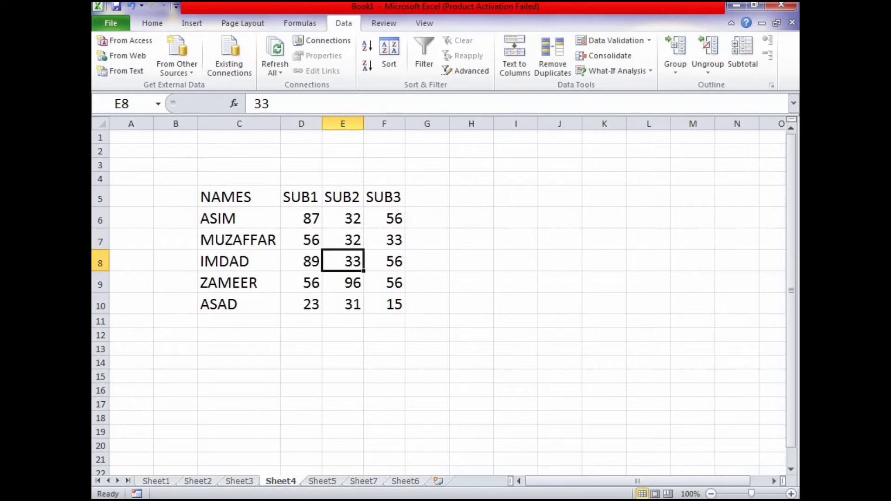
drag(301, 218, 384, 304)
key(BackSpace)
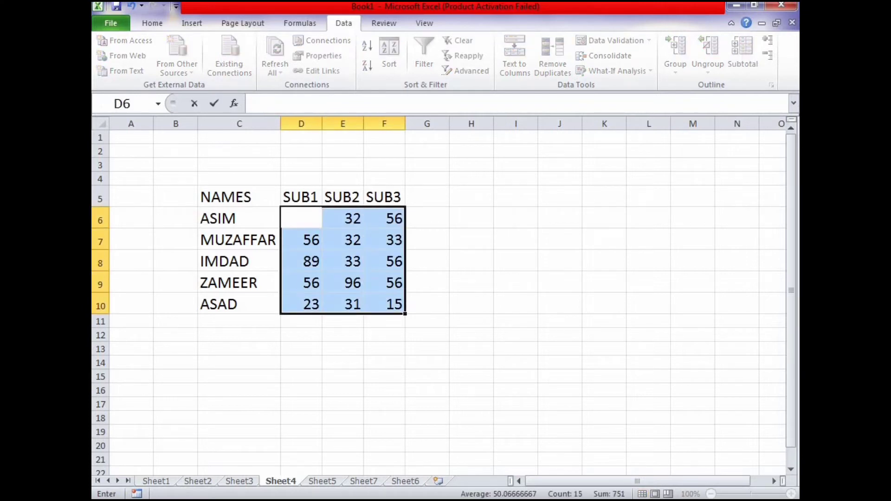
click(301, 239)
drag(302, 219, 385, 304)
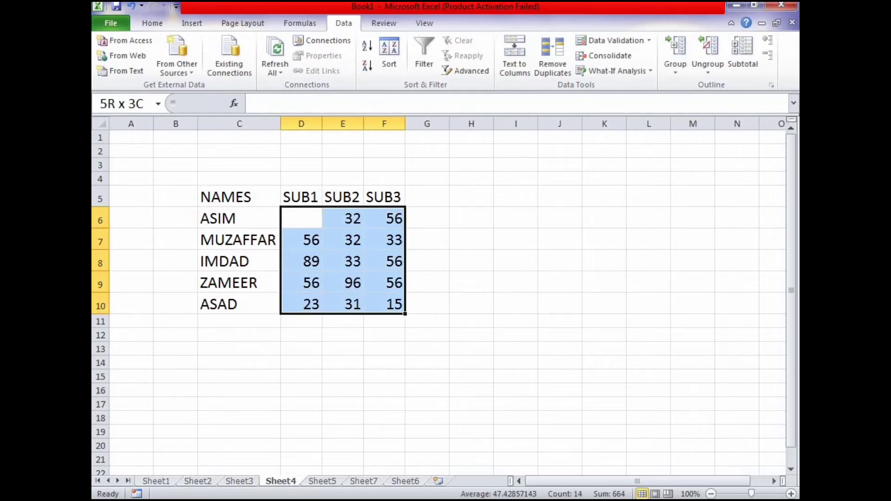
key(Delete)
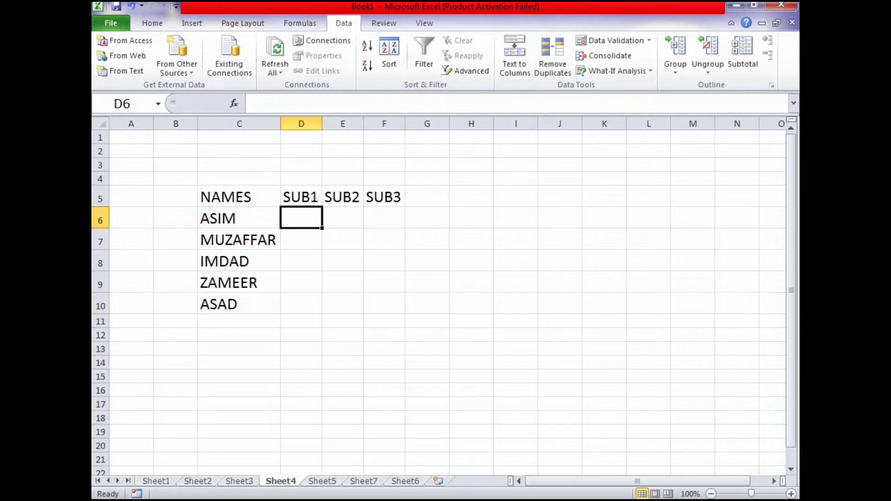
Test the "not between" rule by entering 32 in D6 and trying 34 in D7
text(32)
key(Return)
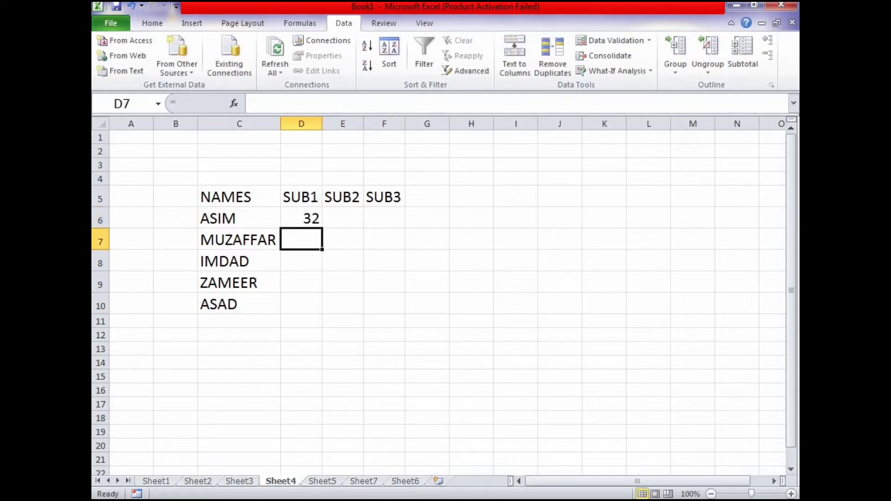
text(34)
key(Return)
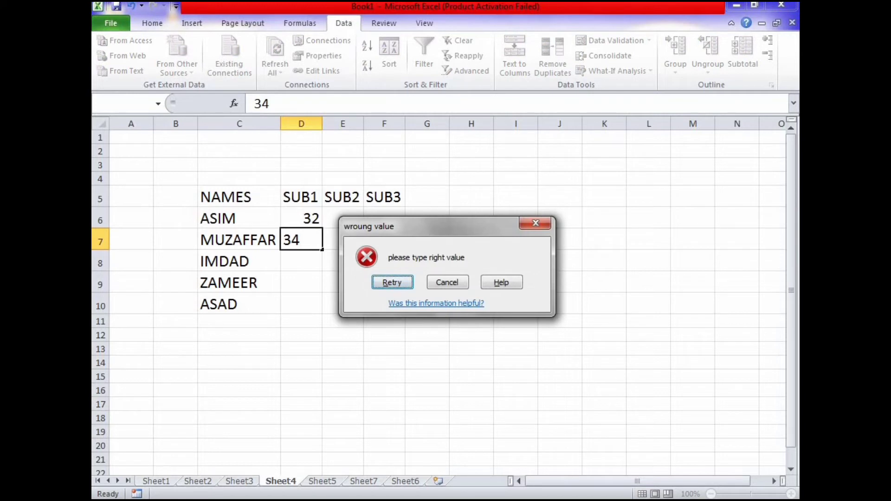
key(Escape)
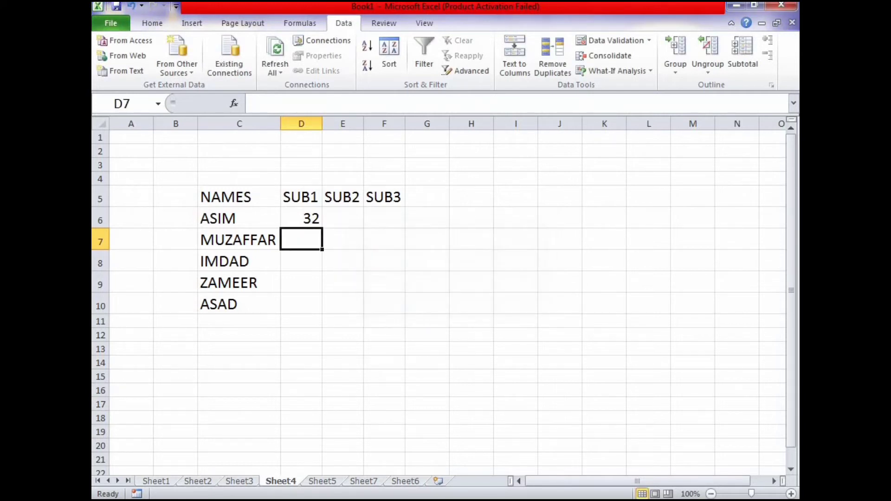
Change the whole-number validation condition for D7 to "equal to" with the value 20
click(612, 40)
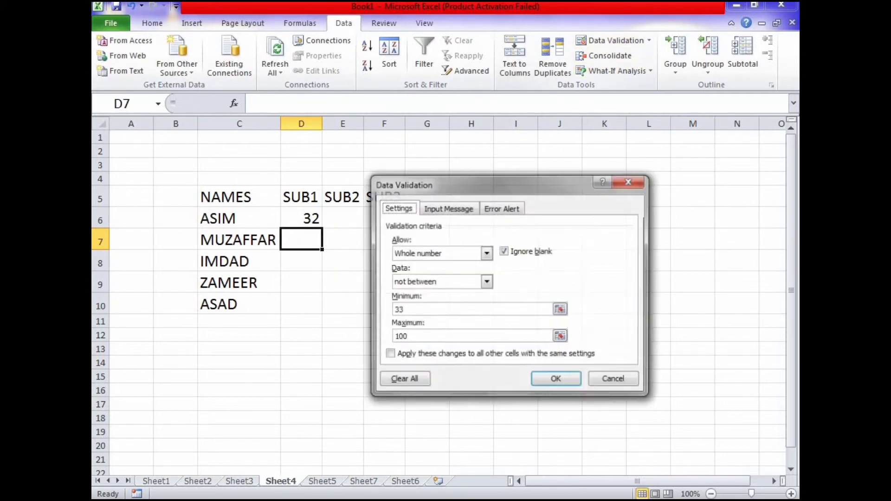
click(486, 282)
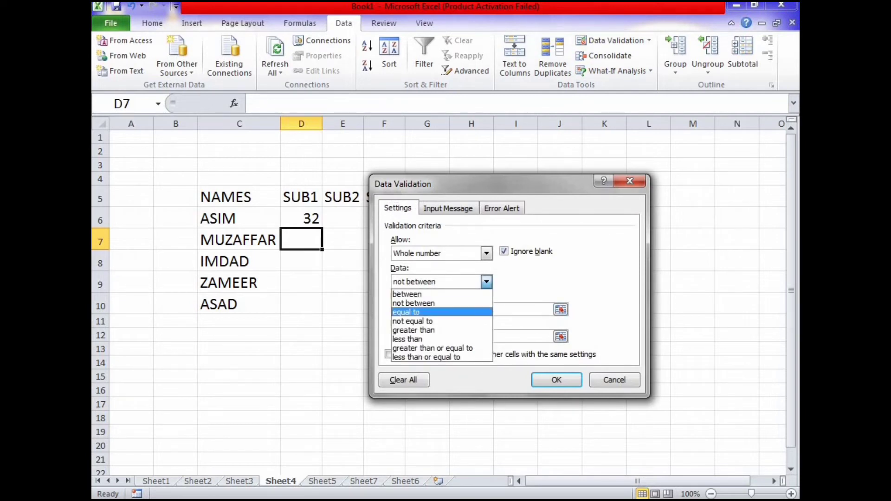
key(Return)
key(Tab)
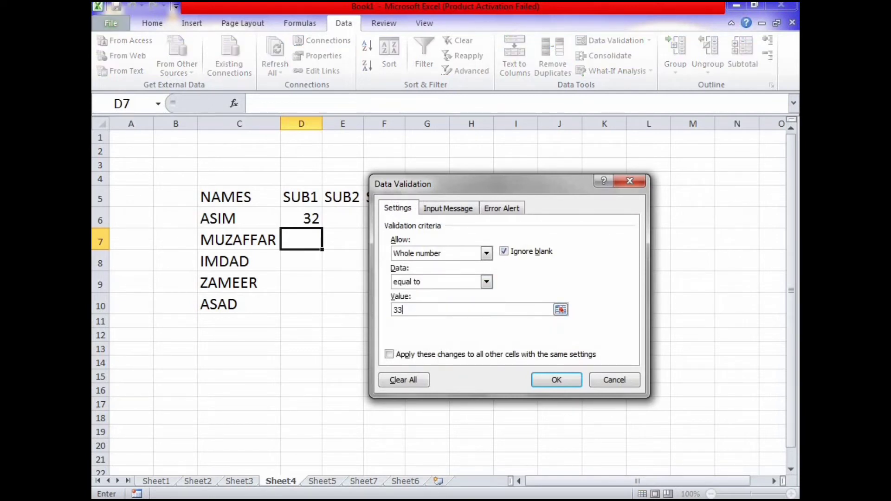
key(BackSpace)
key(BackSpace)
text(20)
key(Return)
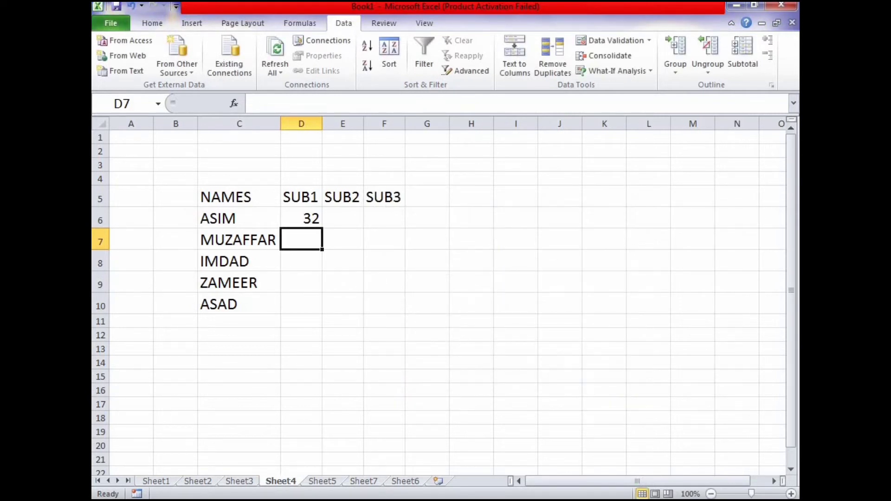
Test the "equal to" rule in D7 by entering 20 and trying to replace it with 2
text(20)
key(Return)
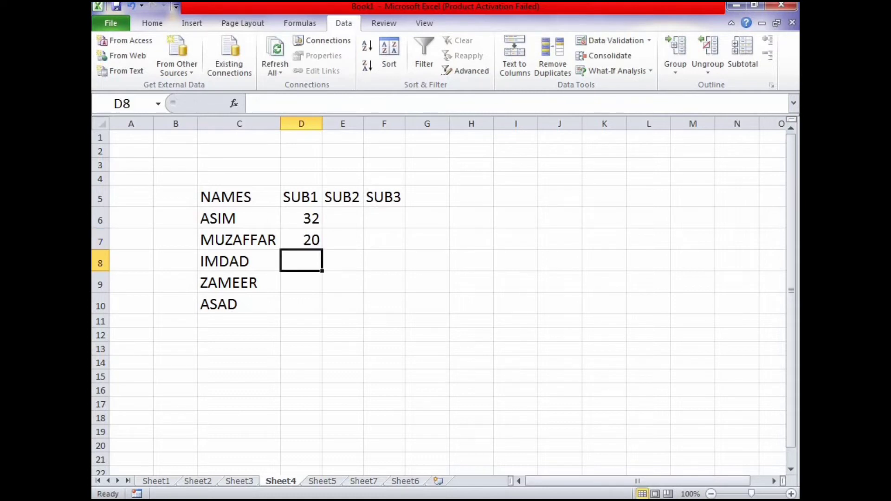
key(Up)
key(BackSpace)
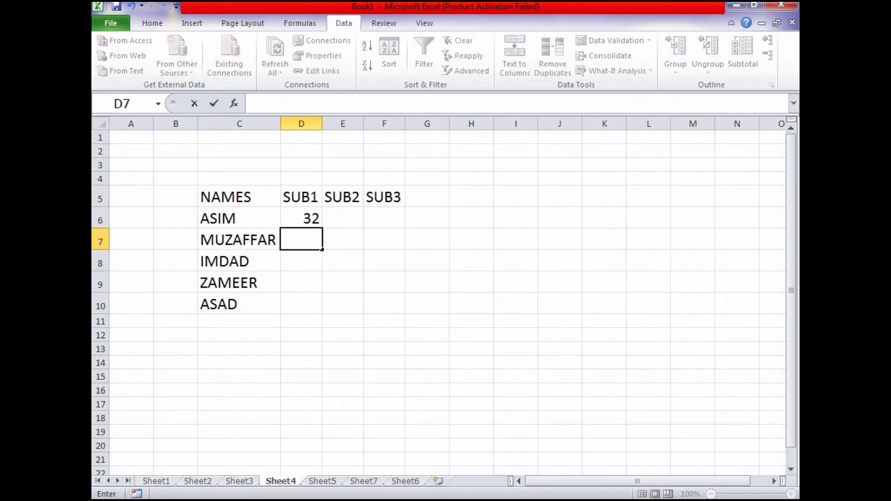
text(2)
key(Return)
key(Escape)
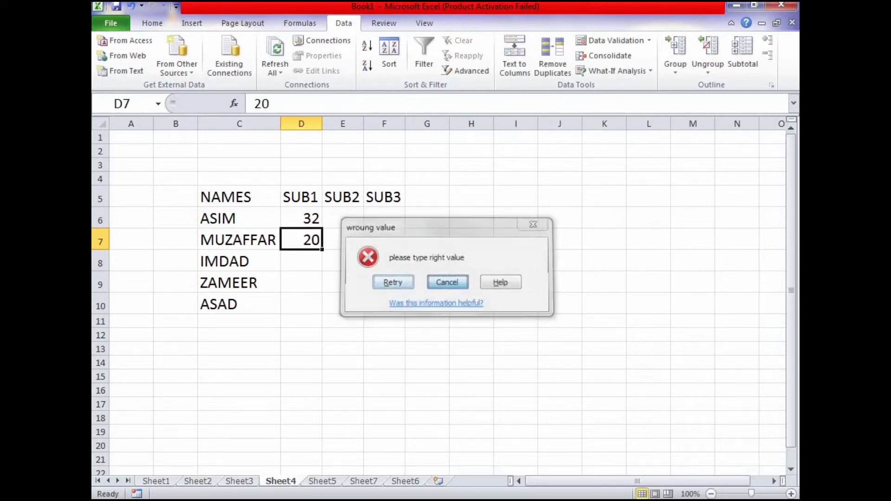
Try to replace the SUB1 mark in D7 with 15
key(F2)
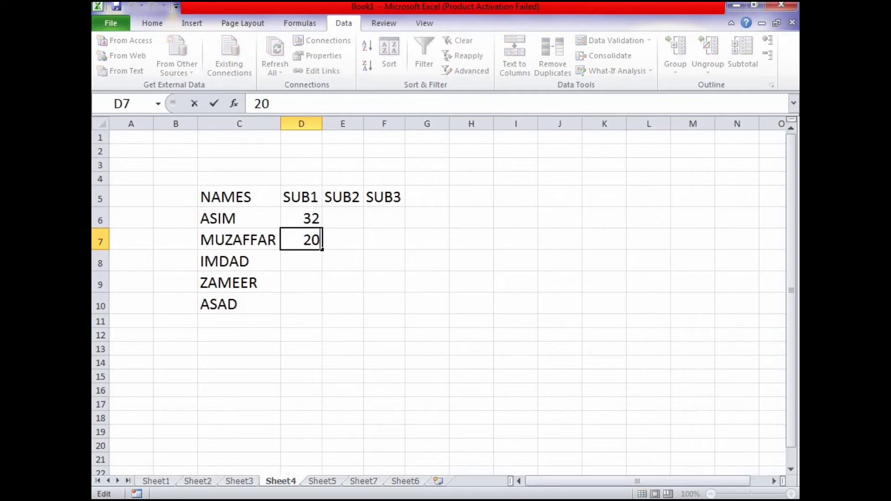
key(shift+Home)
key(BackSpace)
text(15)
key(Return)
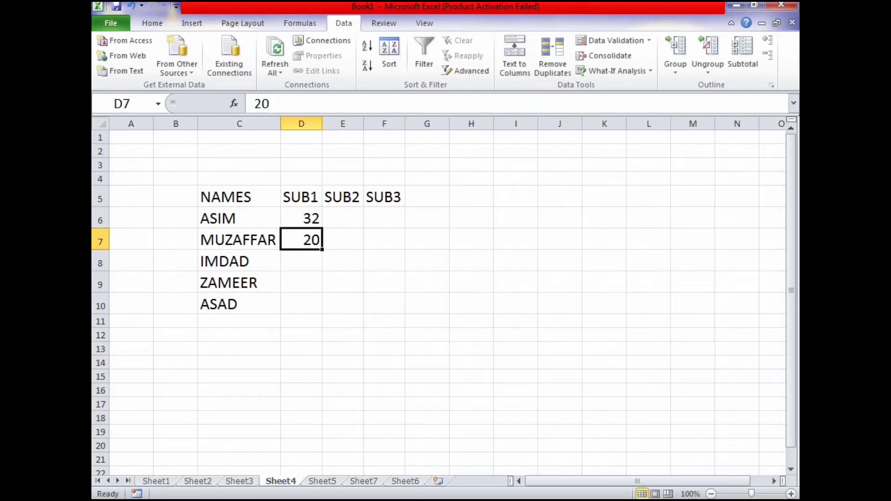
Try to replace the SUB1 mark in D7 with 26
double_click(311, 240)
drag(297, 240, 346, 219)
key(BackSpace)
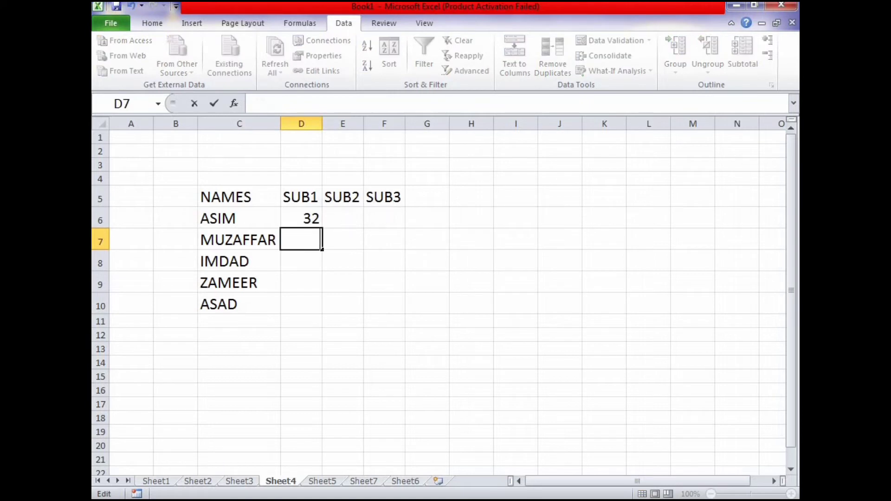
text(26)
key(Return)
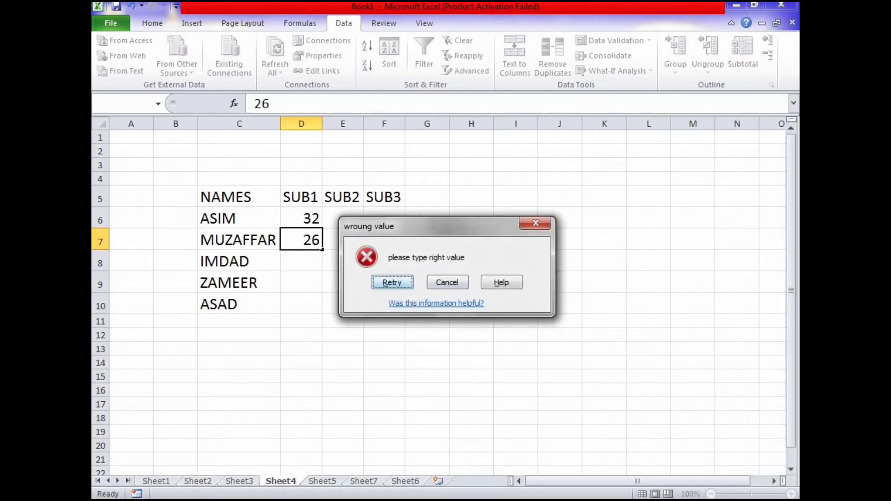
key(Escape)
Re-enter 20 as the SUB1 mark in D7 and reselect the cell
double_click(311, 240)
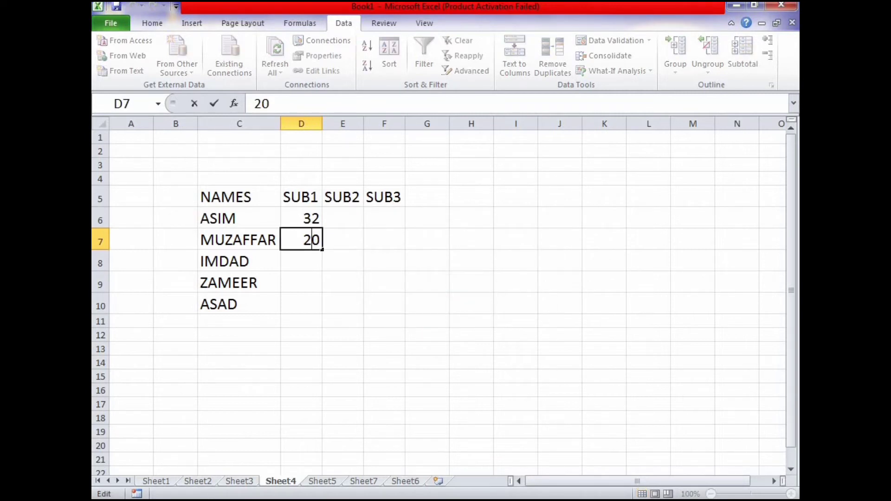
key(BackSpace)
key(Right)
key(BackSpace)
text(20)
key(Return)
key(Up)
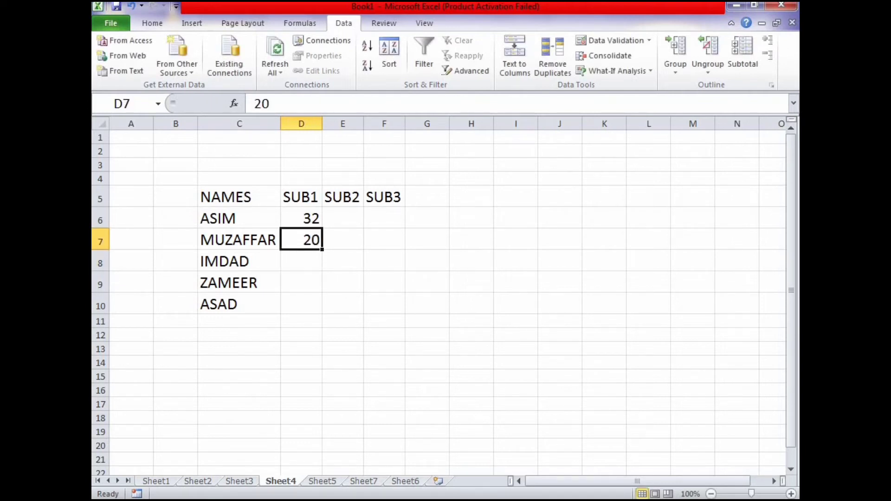
Change the validation condition for D7 to "not equal to", keeping the value 20
click(609, 41)
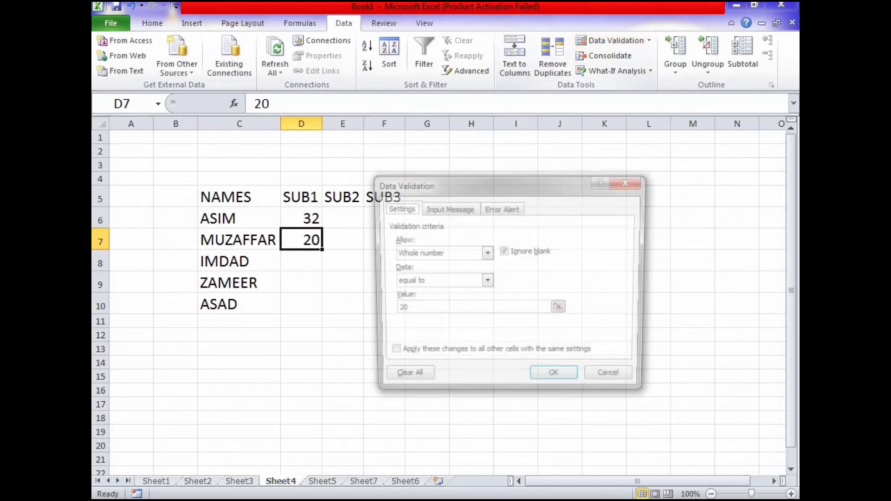
click(487, 282)
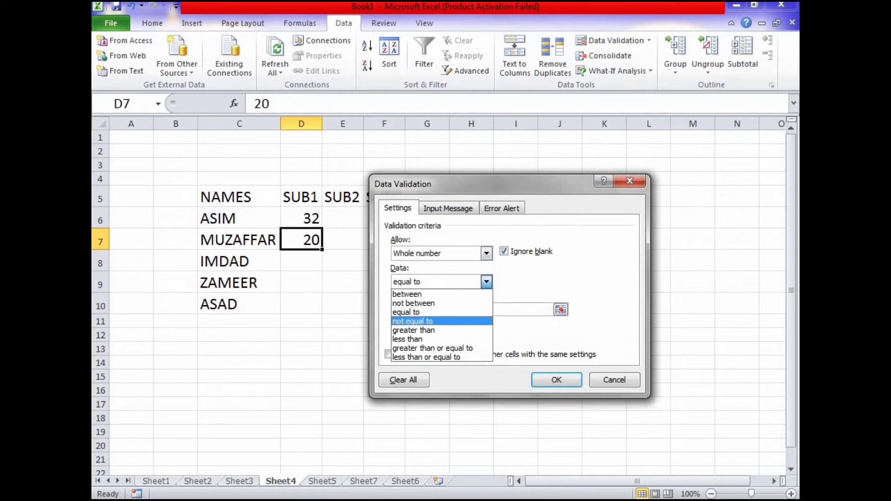
click(436, 322)
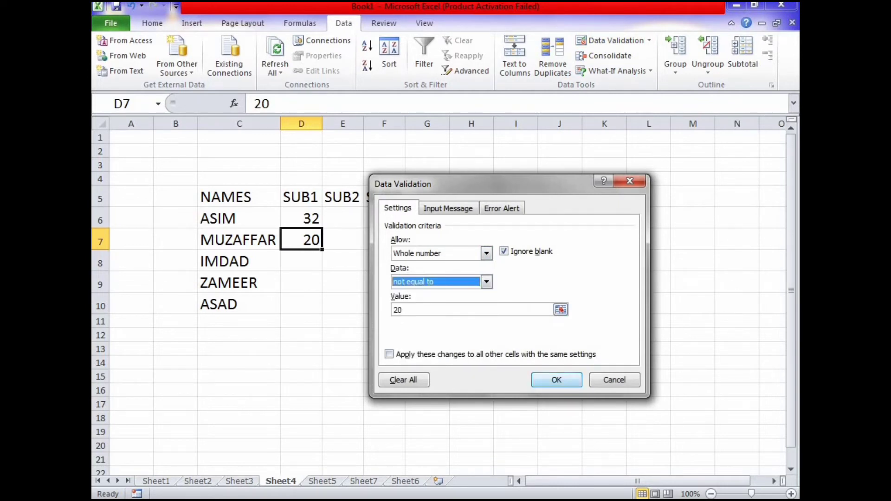
key(Return)
Clear the mark in D7 and try to enter 20 to test the "not equal to" rule
key(BackSpace)
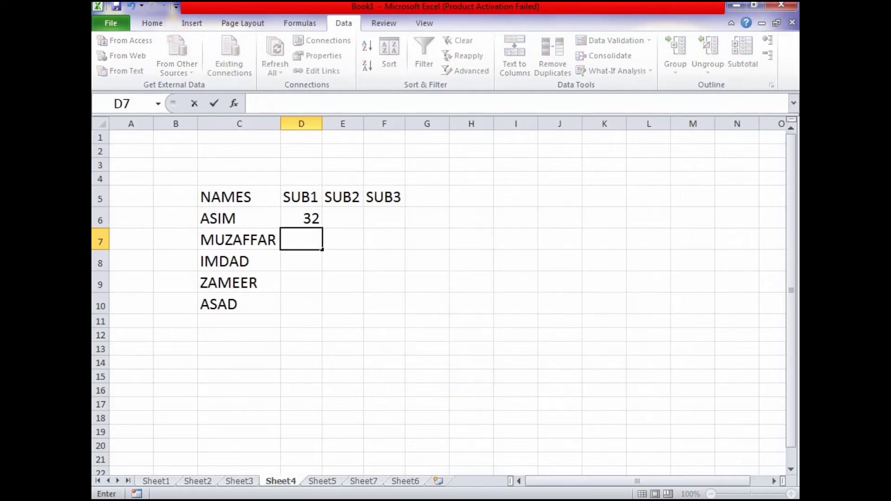
key(Right)
key(Left)
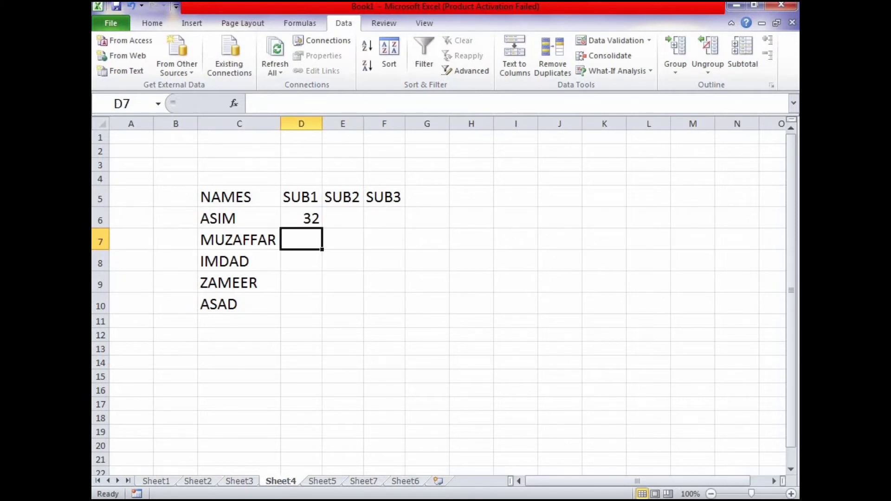
text(20)
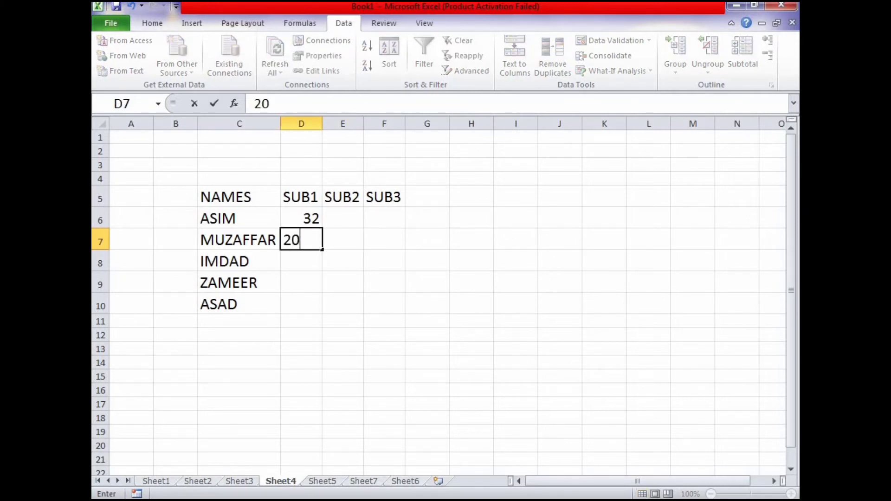
key(Return)
key(Escape)
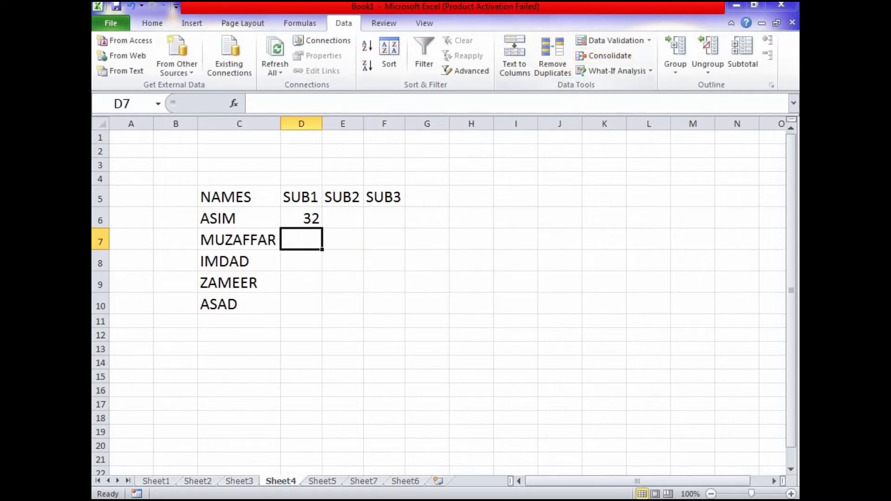
Give the validation input message for D7 the title "tyoe"
click(612, 40)
click(486, 282)
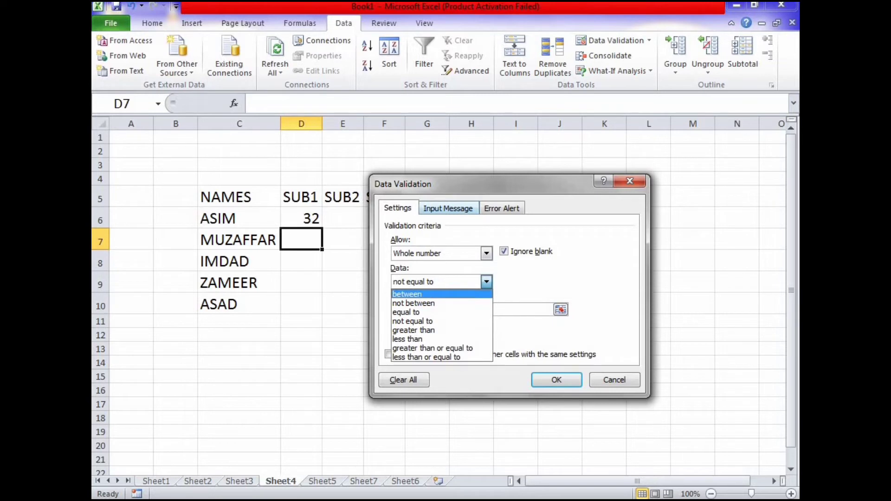
click(448, 208)
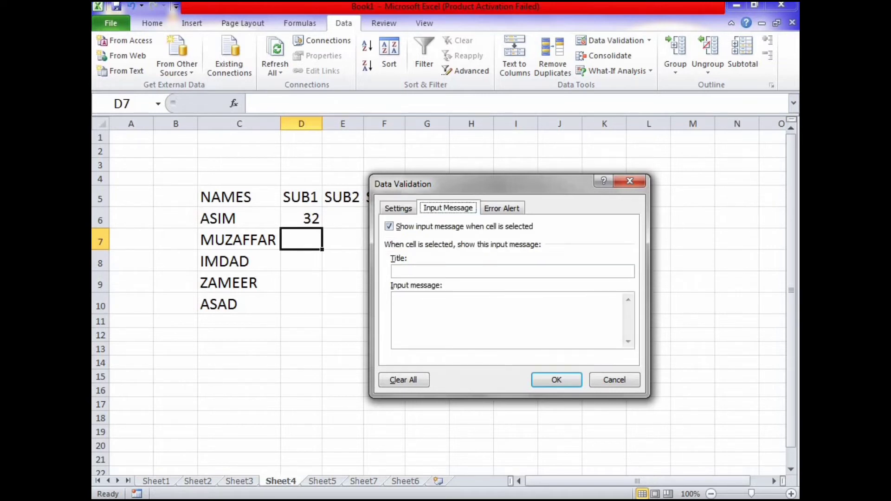
click(431, 271)
text(tyoe)
Set the input message text for D7 to "type right value" and apply the validation settings
click(394, 299)
text(tyoe )
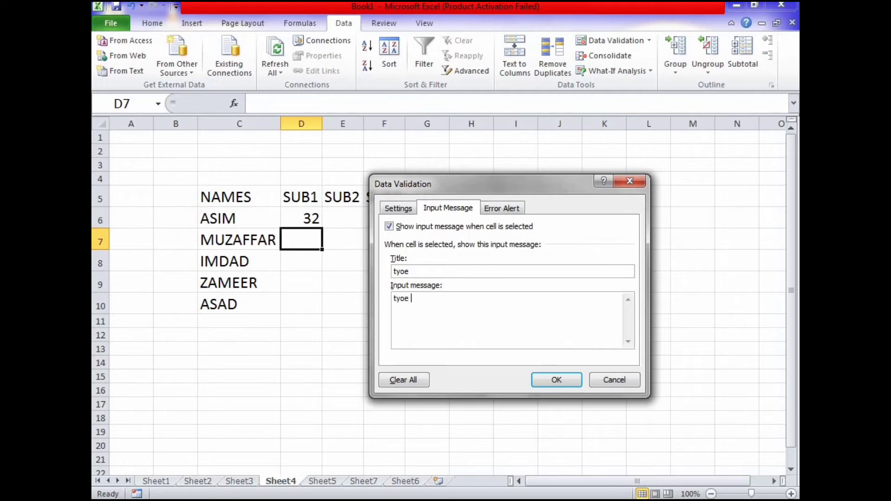
text(gihty)
key(BackSpace)
key(BackSpace)
key(BackSpace)
key(BackSpace)
key(BackSpace)
text(right)
click(401, 298)
key(BackSpace)
text(pe right value)
click(557, 379)
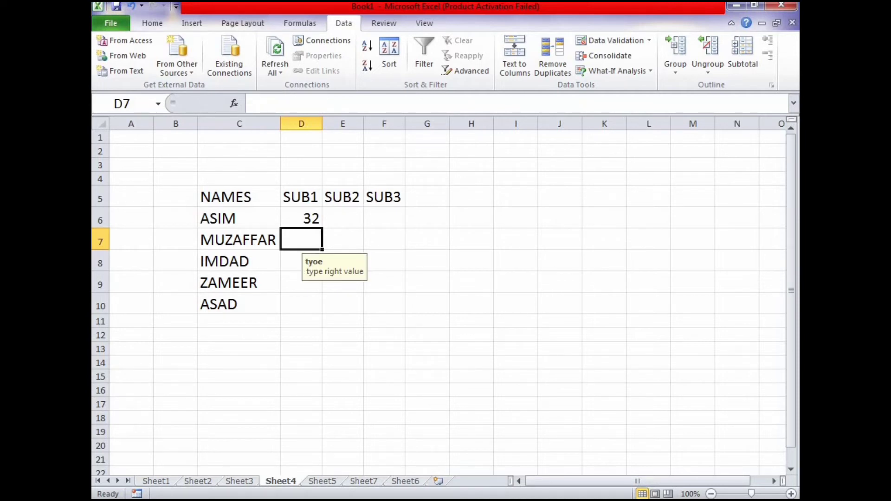
Reselect D7 to check its input message, and try to enter 20 there
drag(301, 218, 301, 239)
click(343, 239)
click(301, 239)
text(20)
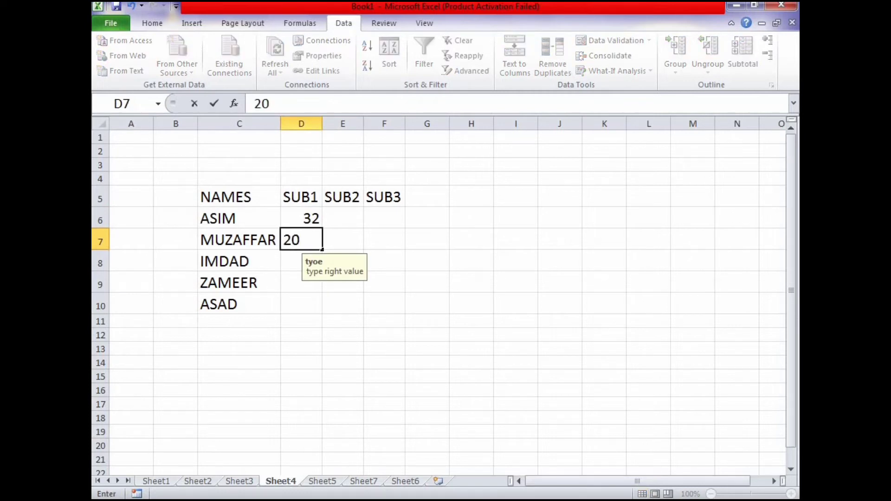
key(Return)
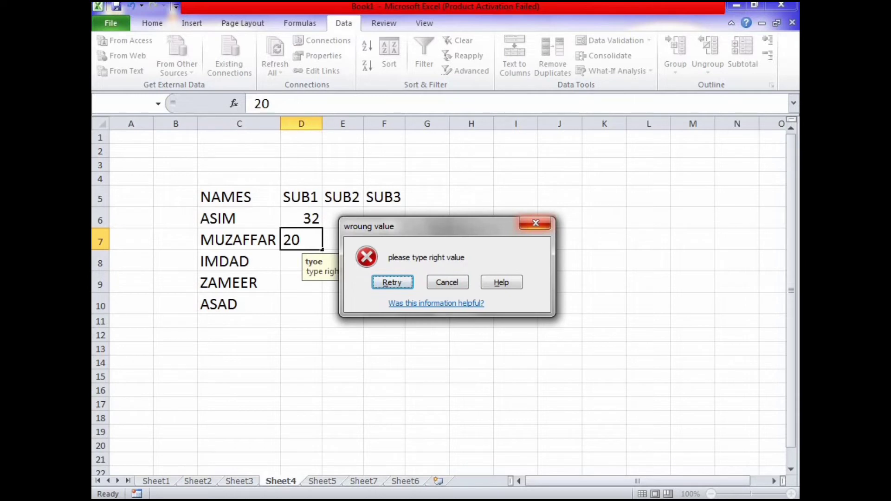
click(536, 223)
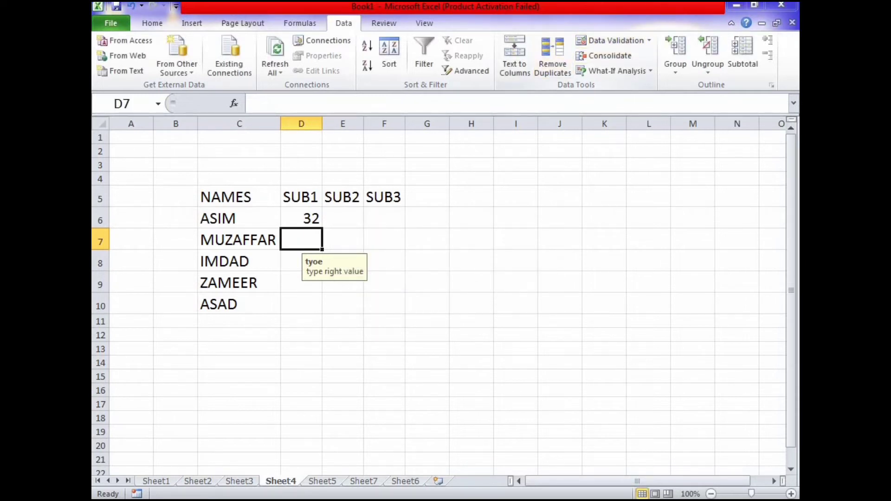
Clear the title and message text of the validation error alert for D7
click(615, 41)
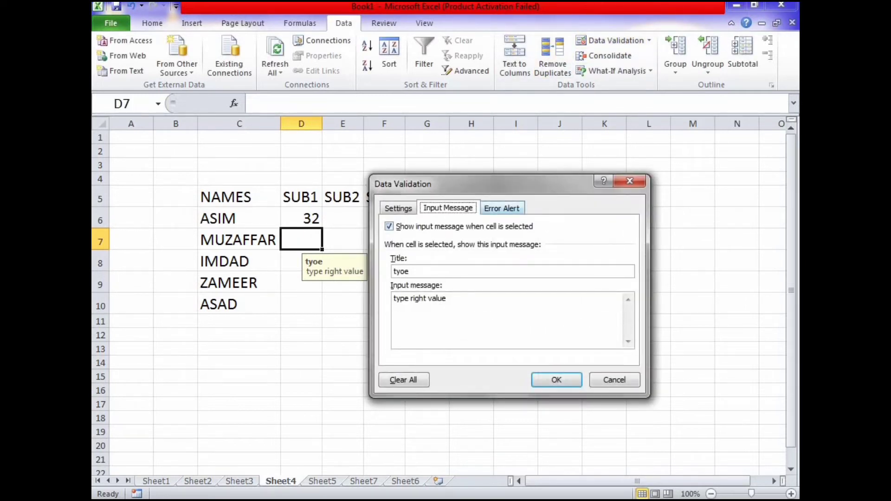
click(502, 208)
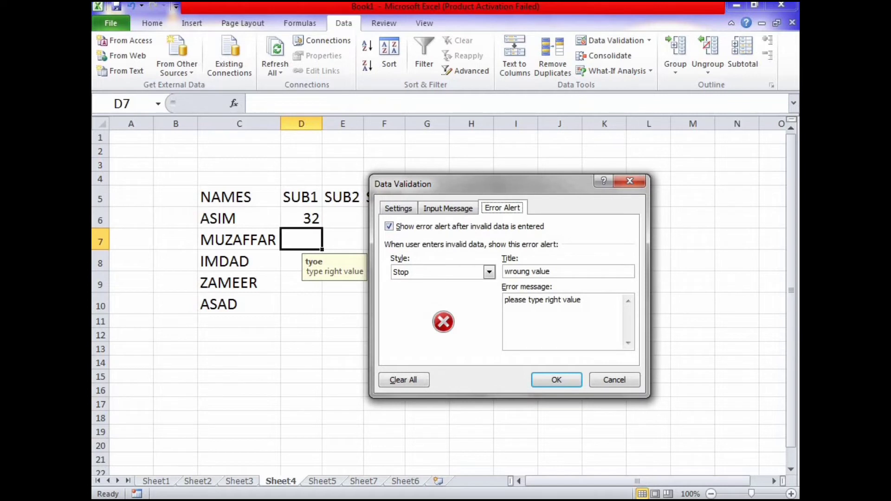
drag(552, 272, 504, 272)
key(BackSpace)
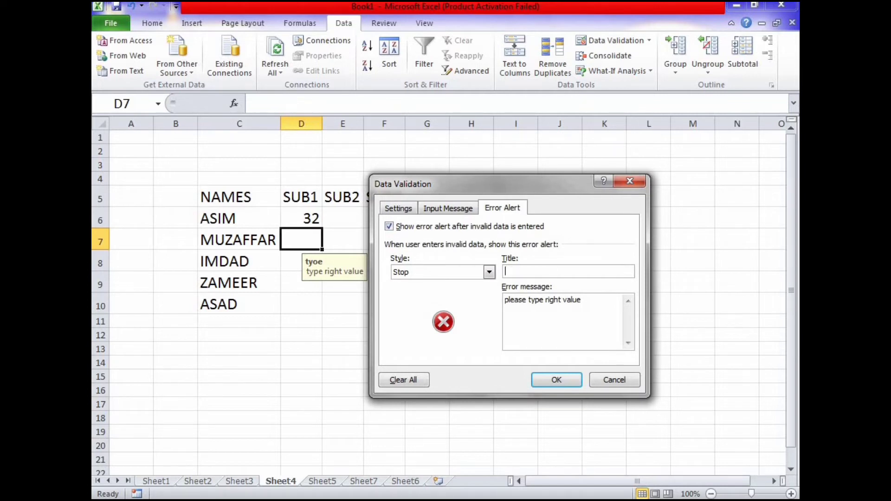
click(582, 301)
drag(582, 301, 504, 301)
key(BackSpace)
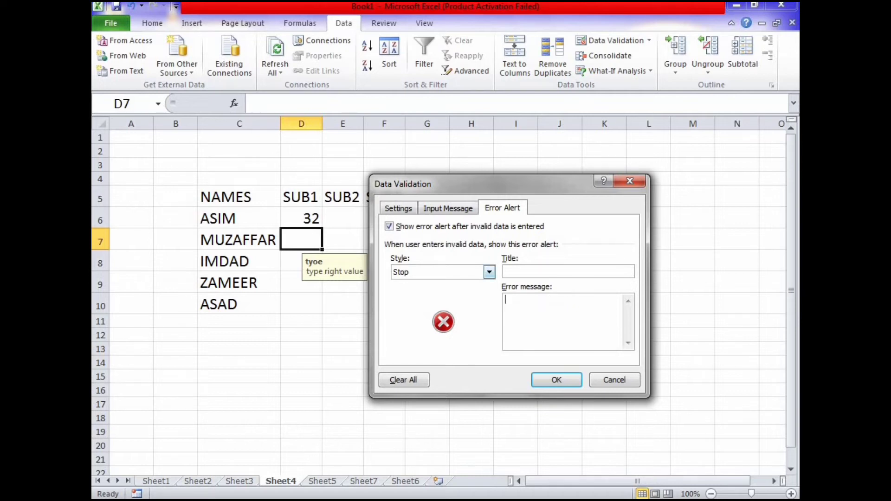
Change the error alert style for D7 to Warning
click(489, 272)
click(436, 301)
click(489, 272)
click(436, 284)
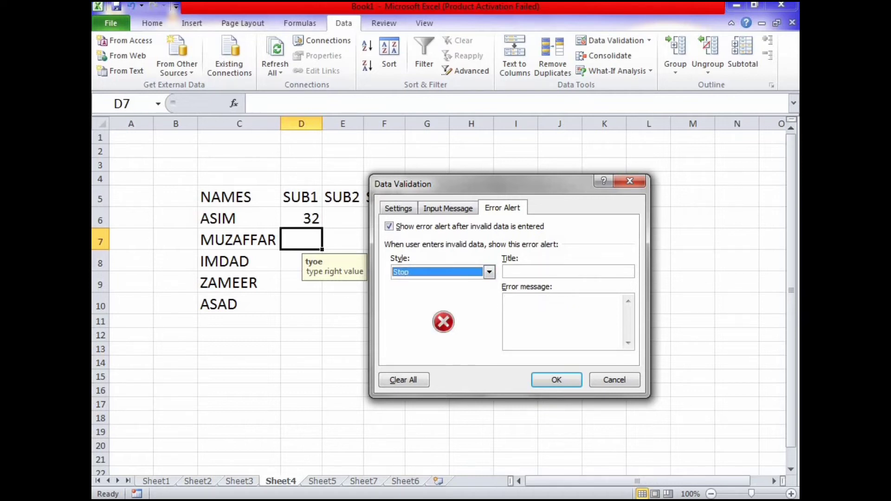
click(490, 272)
click(436, 293)
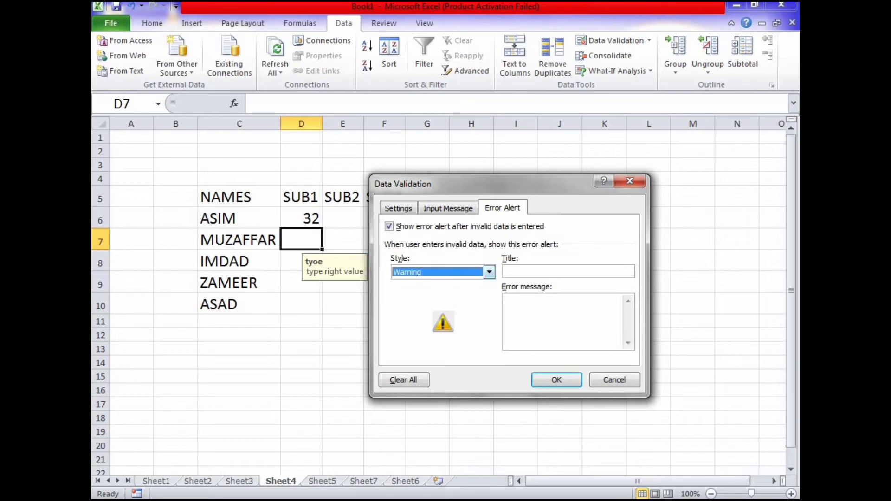
click(489, 272)
click(436, 293)
Set D7's warning alert title to "wroung value" and its message to "please type right value", and apply the validation settings
click(557, 272)
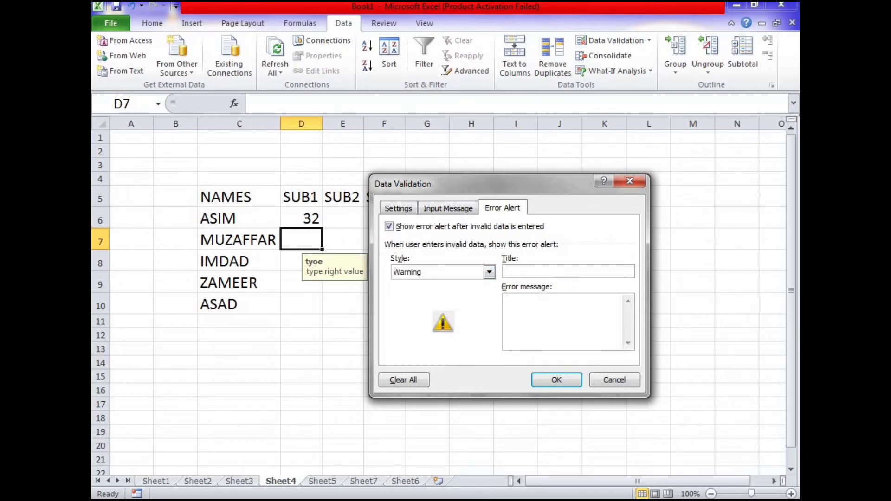
text(wroung value)
key(Tab)
text(please ty)
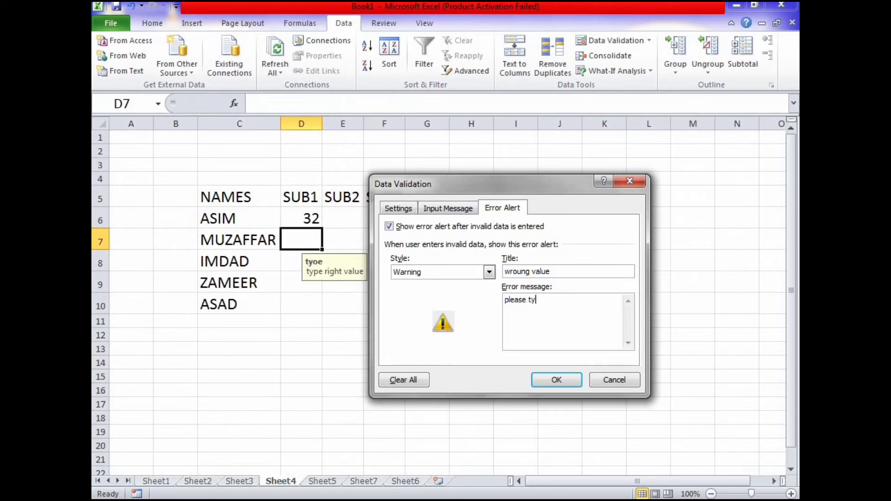
text(pe right value)
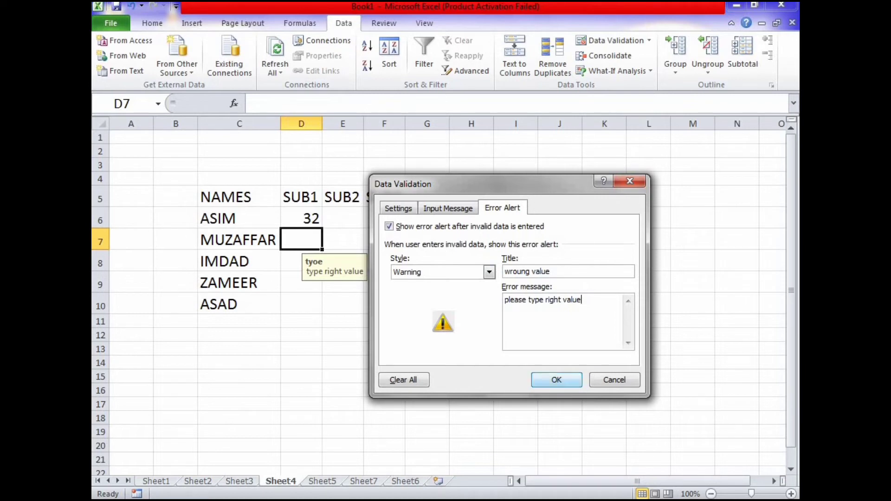
click(557, 379)
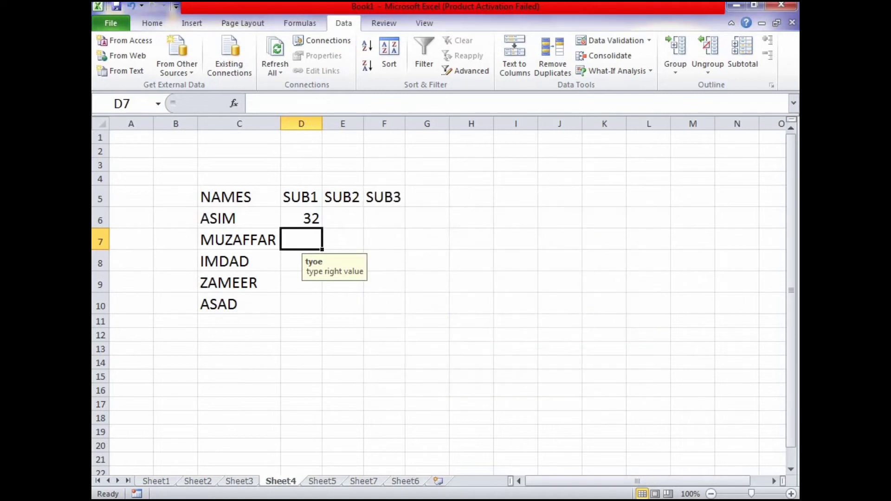
Try to enter 20 in D7 to test the warning alert, and dismiss the alert without keeping the value
text(20)
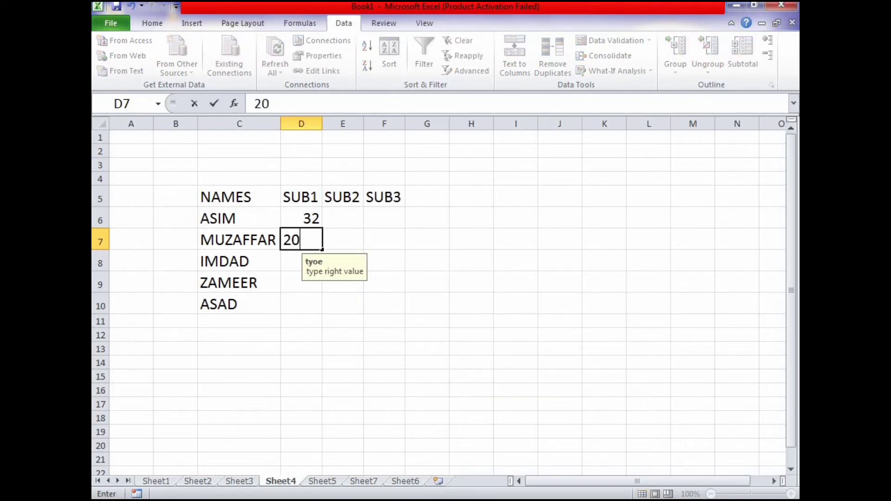
key(Return)
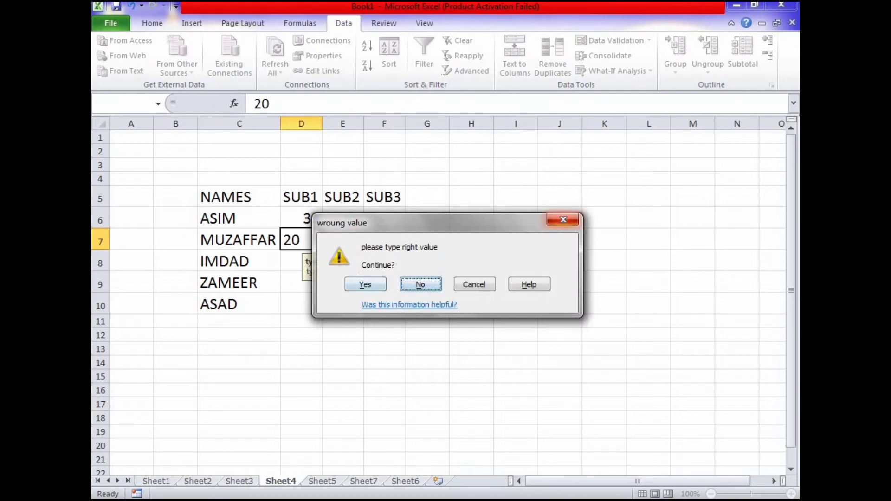
click(563, 220)
click(384, 283)
click(343, 239)
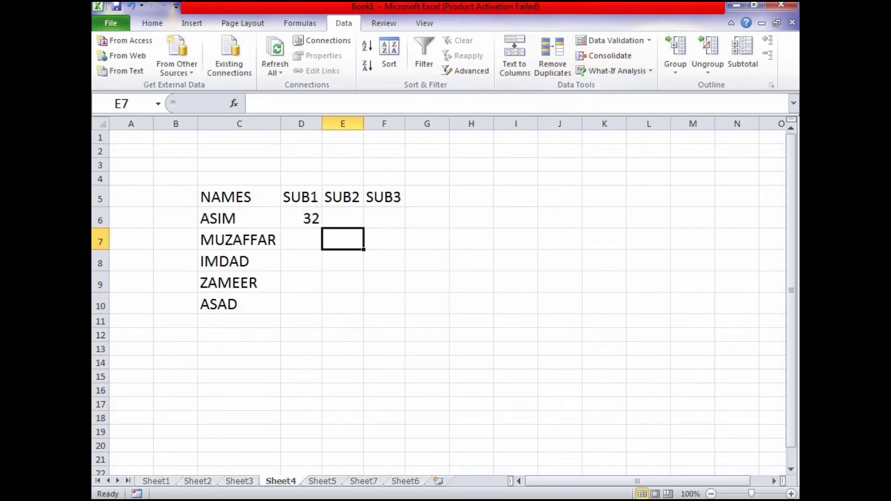
Delete Sheet4 together with its data
click(606, 56)
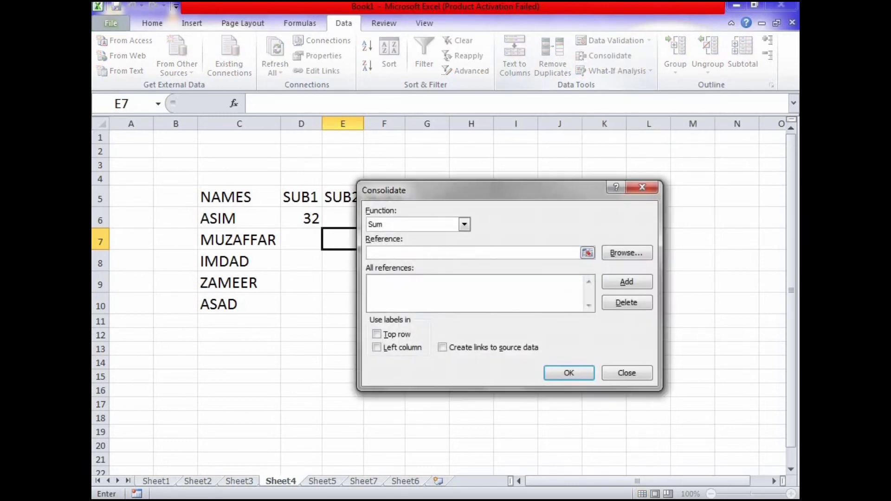
click(642, 187)
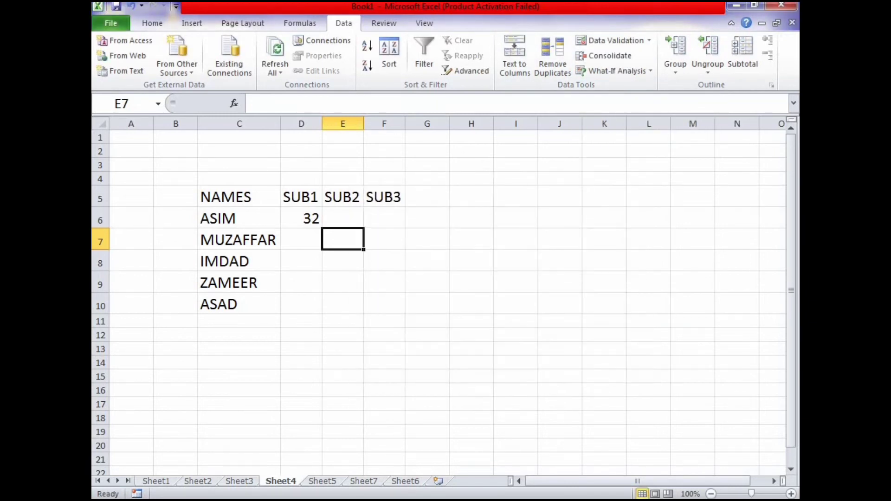
drag(384, 304, 176, 198)
right_click(278, 481)
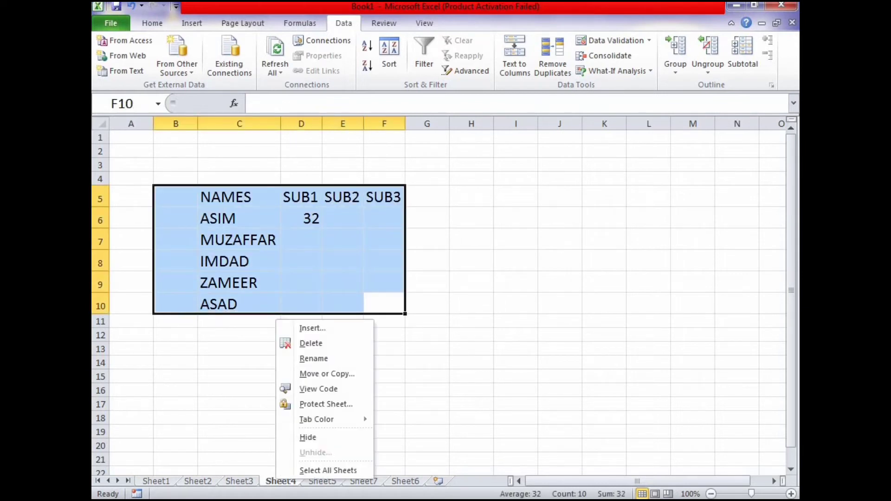
click(311, 342)
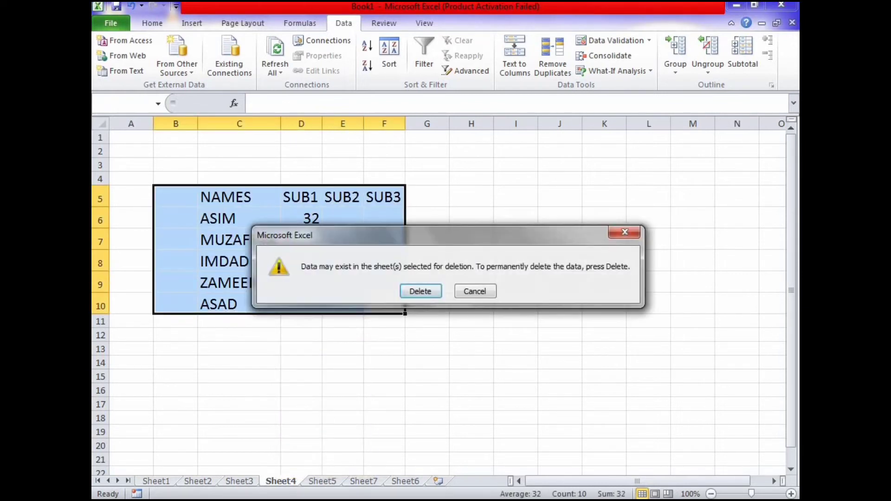
key(Return)
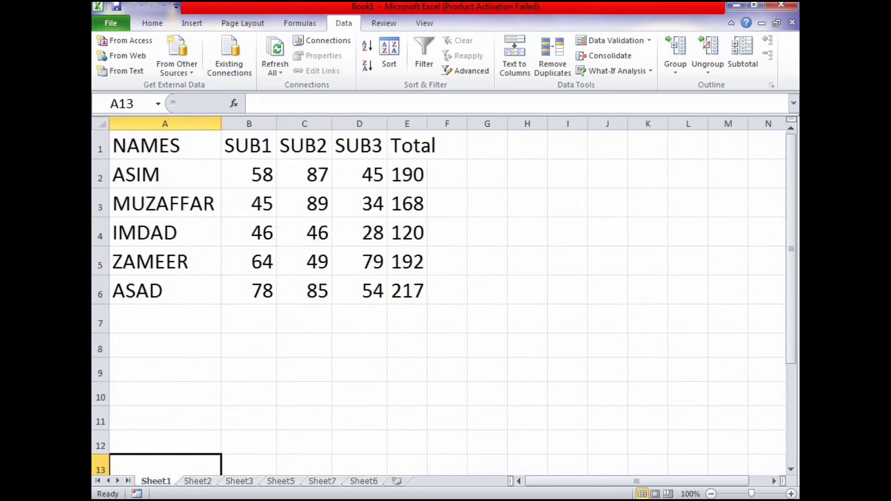
Examine the student marks tables on Sheet1, Sheet2 and Sheet3, and return to Sheet1
click(165, 174)
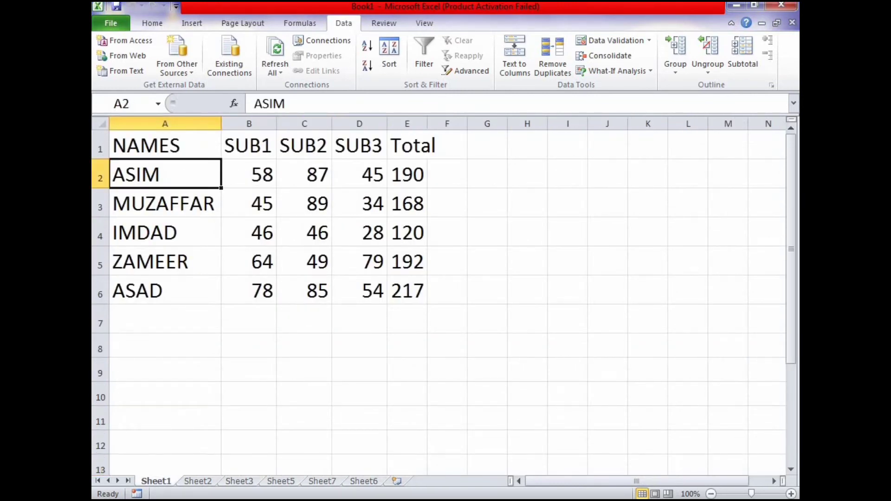
key(ctrl+Page_Down)
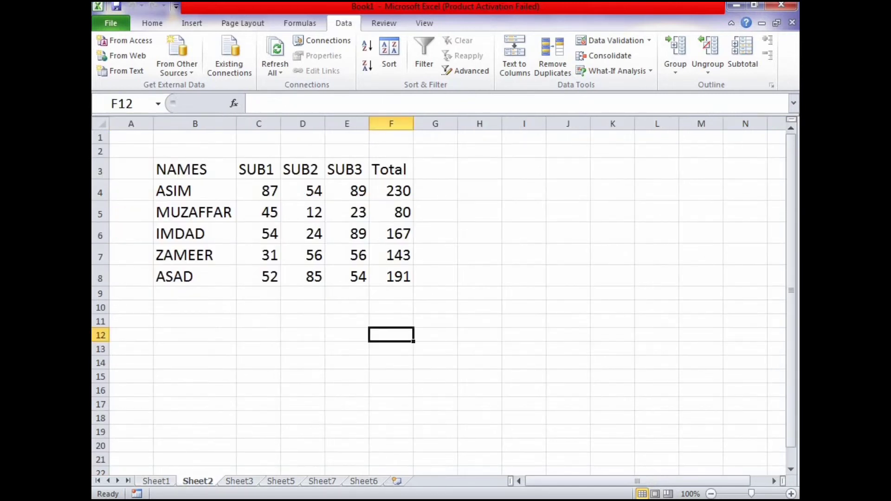
key(ctrl+Page_Down)
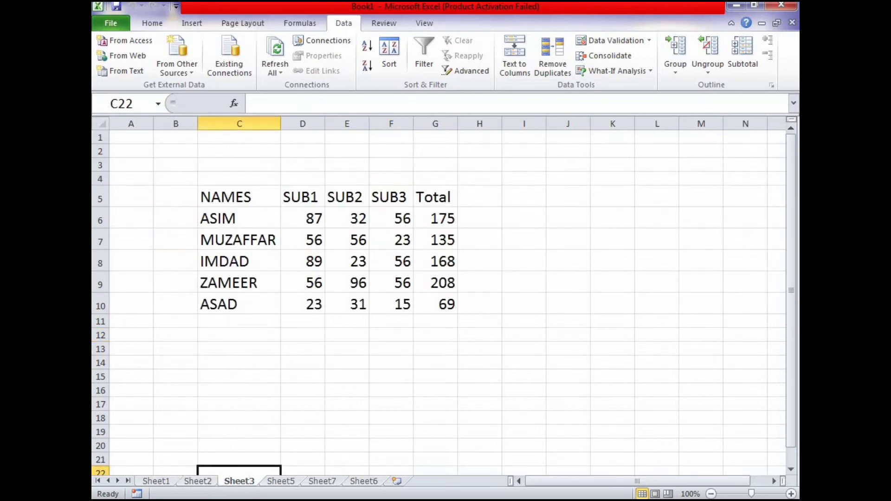
key(ctrl+Page_Up)
key(ctrl+Page_Up)
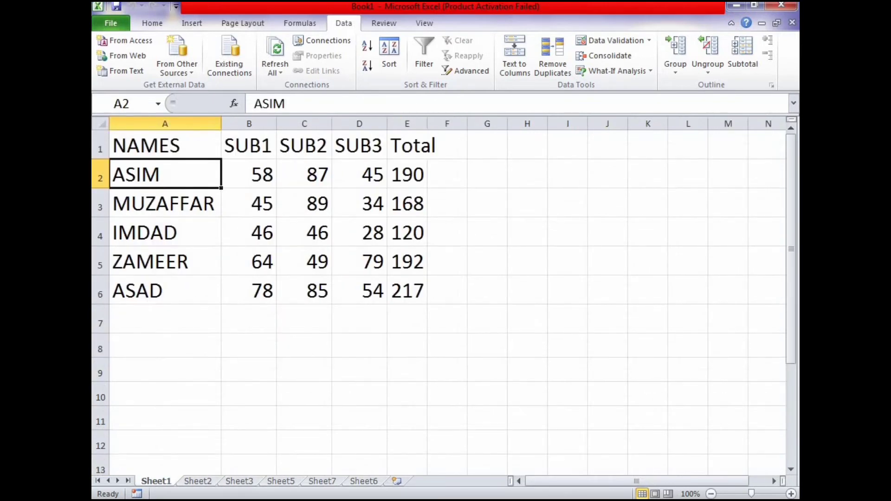
click(487, 260)
Start a consolidation from E6 on Sheet1, look through the available functions, and choose Sum
click(407, 290)
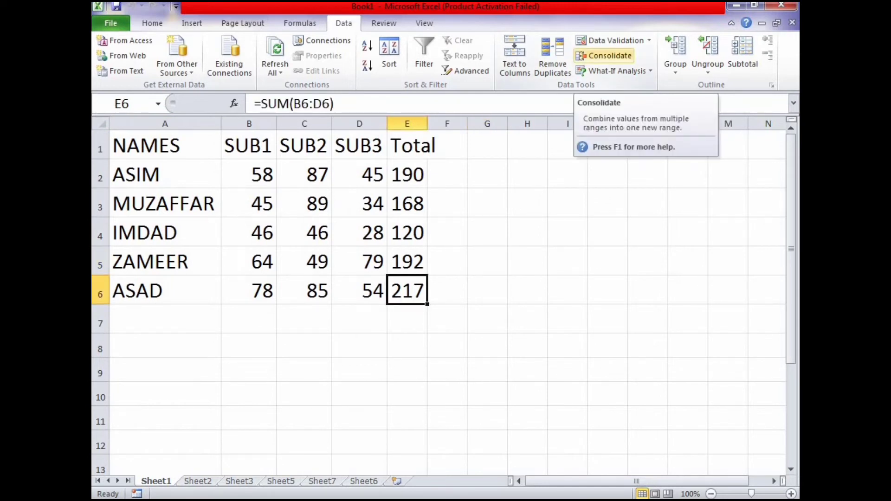
click(604, 55)
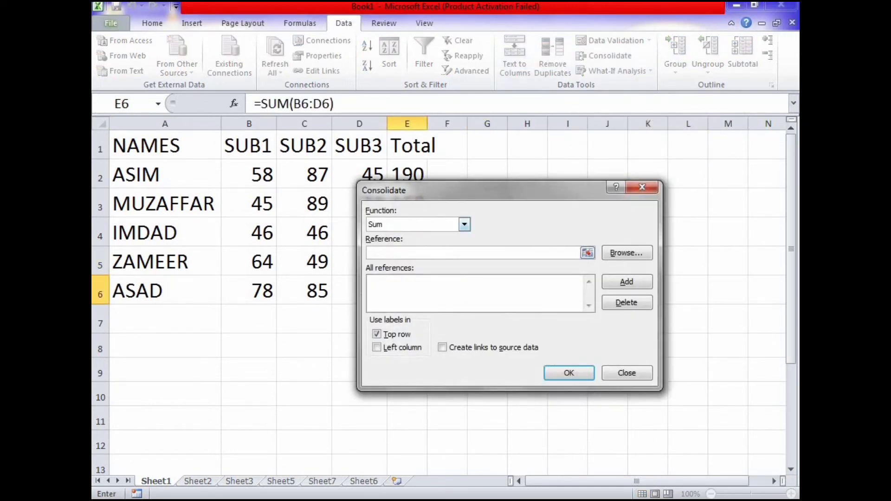
click(464, 225)
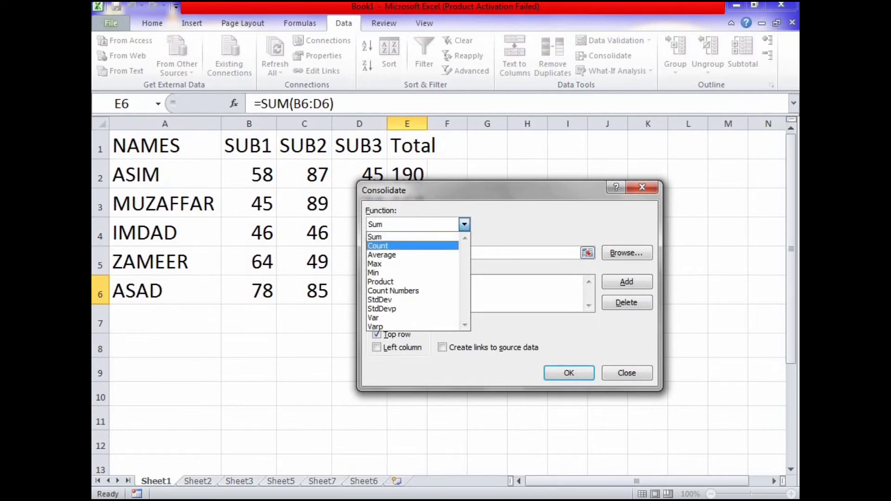
click(399, 246)
click(465, 224)
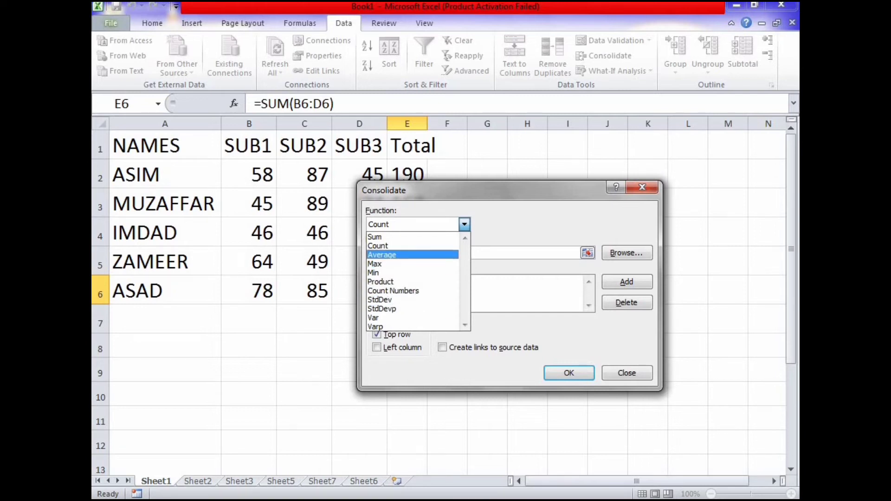
click(394, 237)
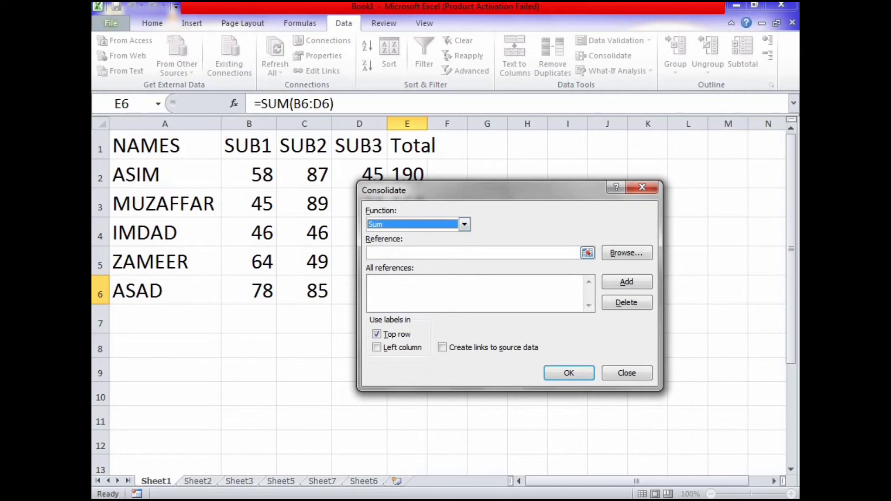
Add the Sheet1 marks table, range A1:E6, to the consolidation references
click(472, 253)
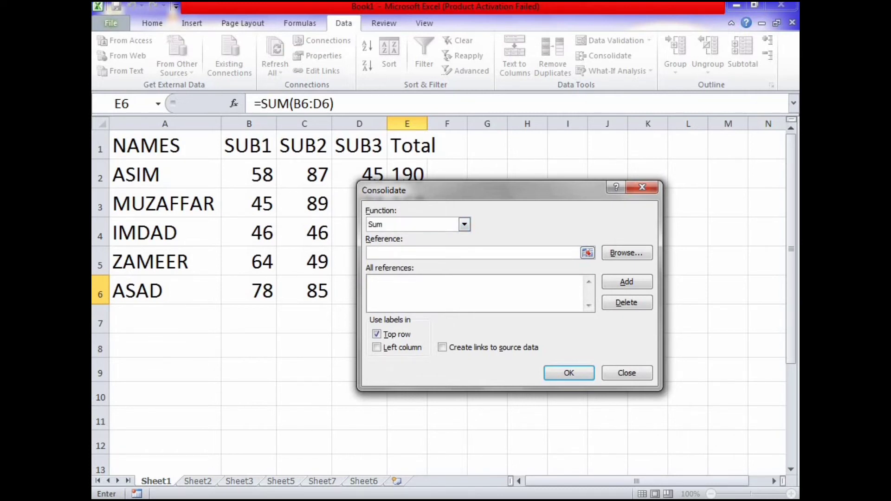
drag(483, 190, 588, 183)
click(693, 245)
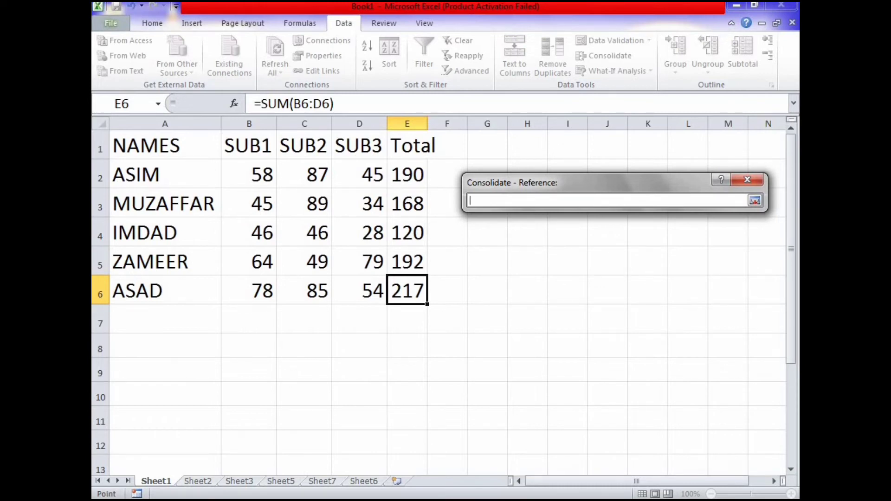
drag(120, 142, 420, 300)
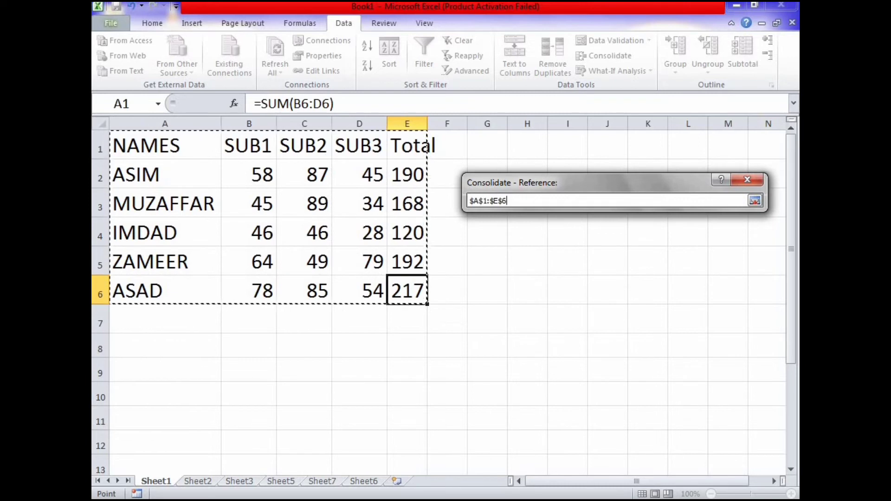
key(Return)
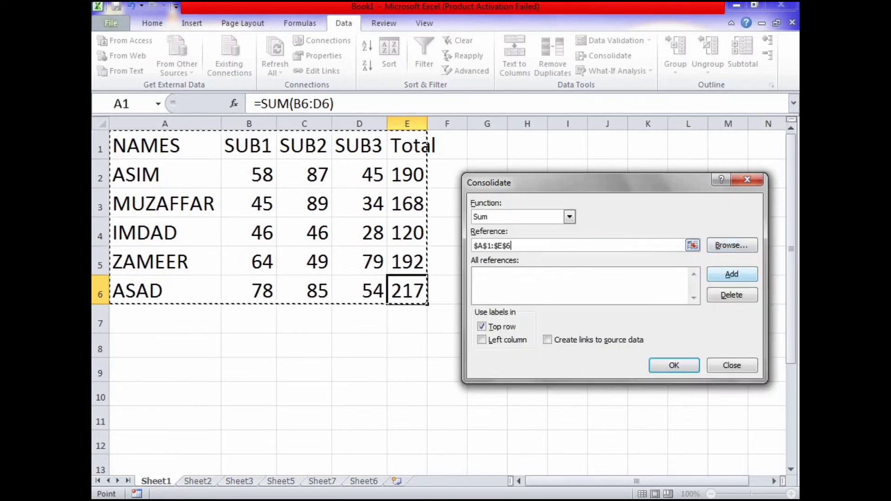
key(alt+a)
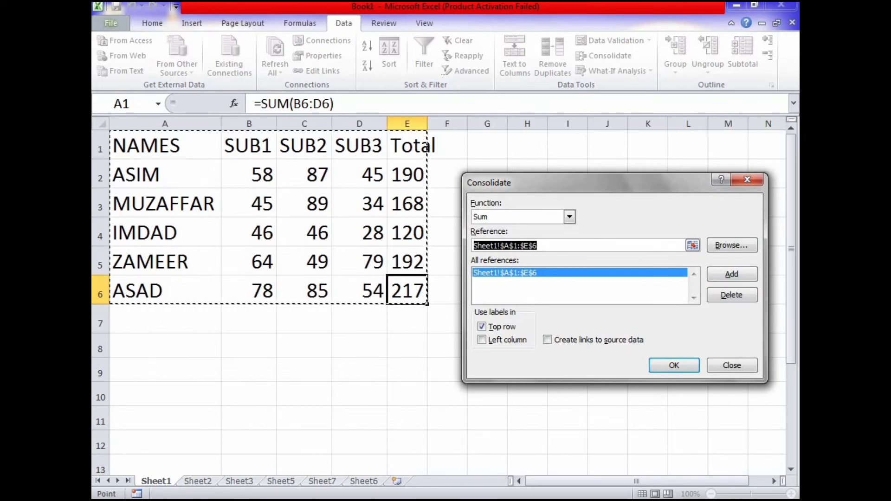
Add the Sheet2 marks table, range B3:F8, to the consolidation references
click(693, 246)
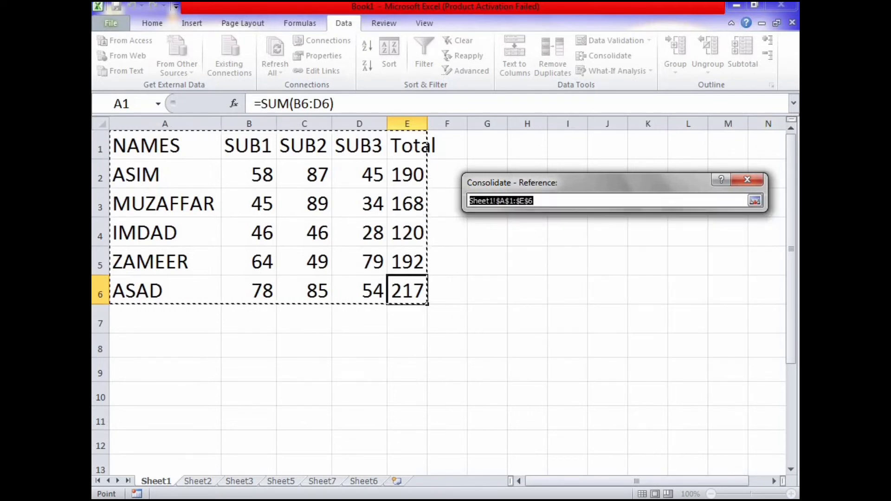
click(198, 481)
drag(160, 169, 408, 281)
key(Return)
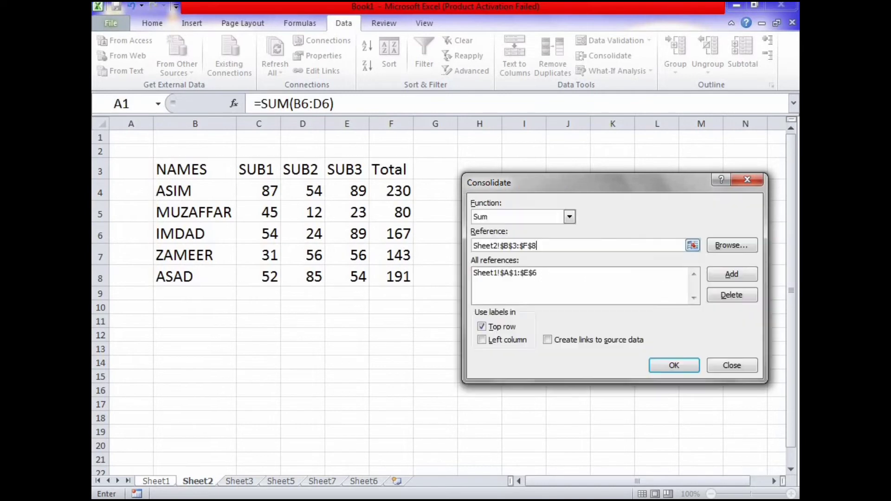
click(732, 275)
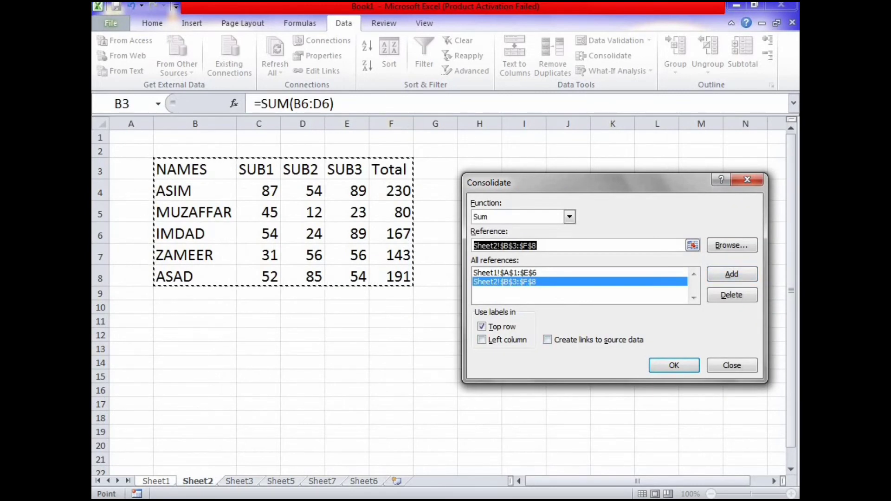
Add the Sheet3 marks table, range C5:G10, to the consolidation references
click(239, 482)
drag(228, 197, 441, 306)
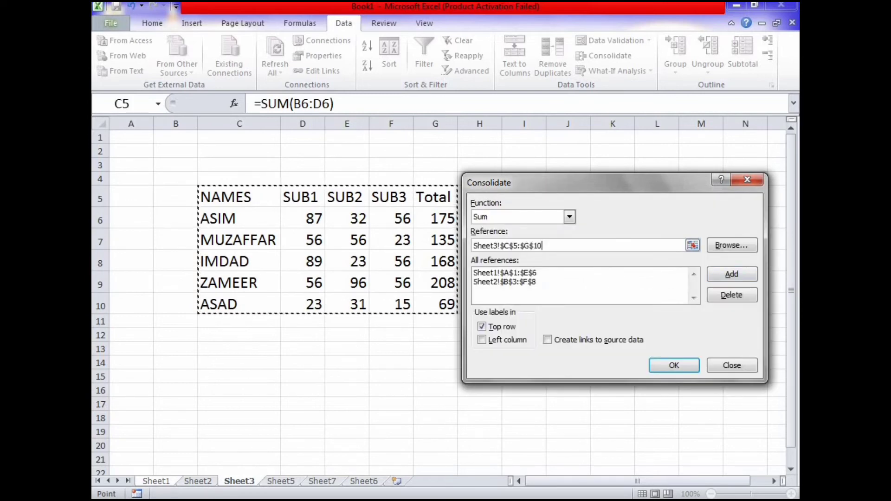
click(732, 275)
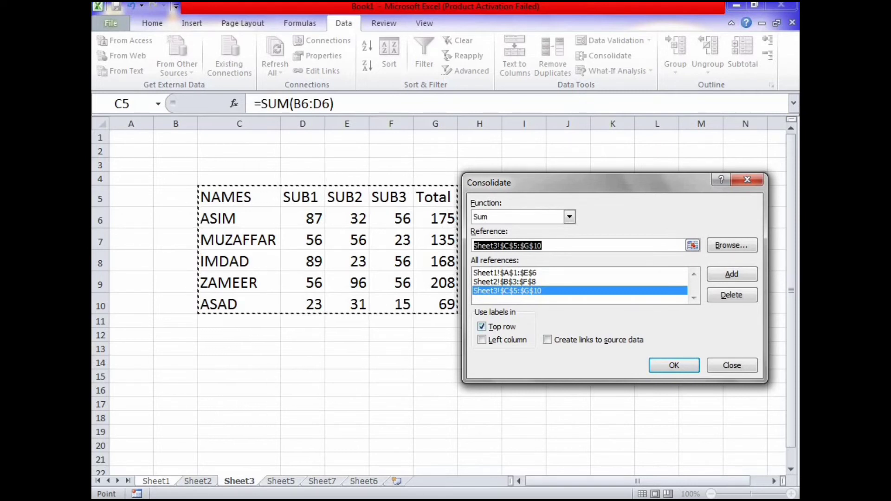
Enable left column labels for the consolidation, and try to run it with E6 as the destination
click(482, 340)
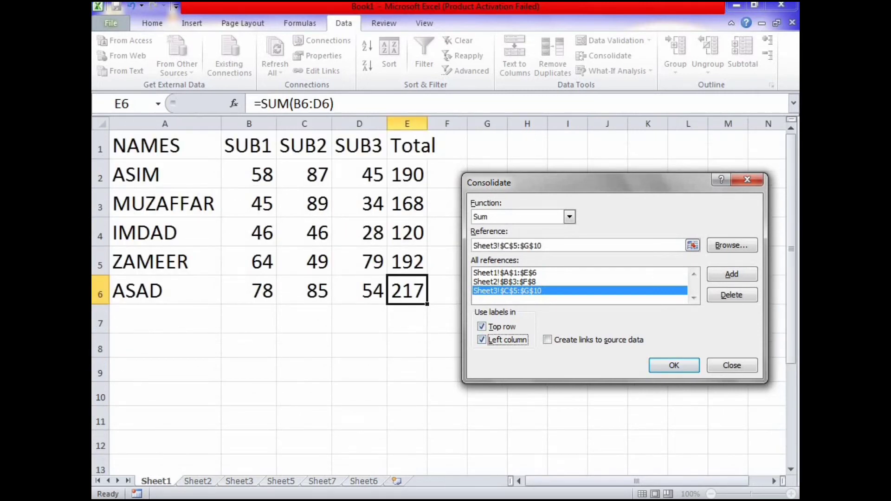
click(674, 365)
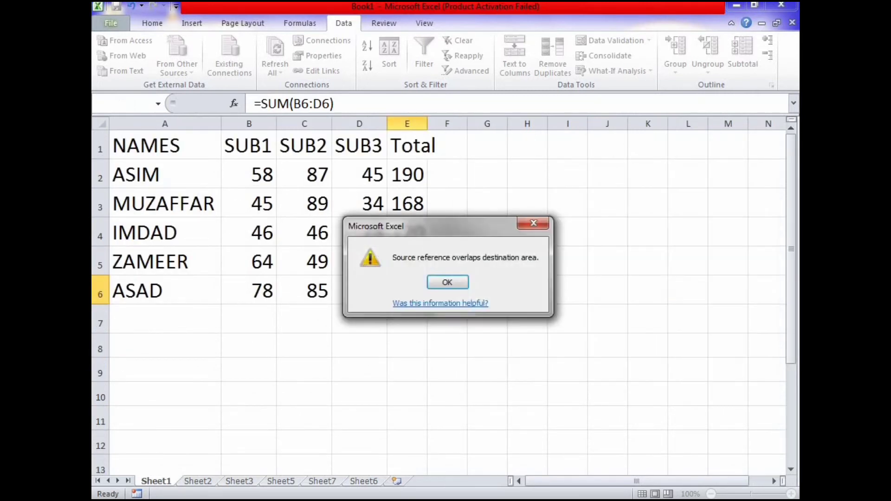
click(447, 282)
Consolidate the three marks tables by Sum into Sheet1 starting at D7, and select E9 in the result
click(359, 319)
click(603, 55)
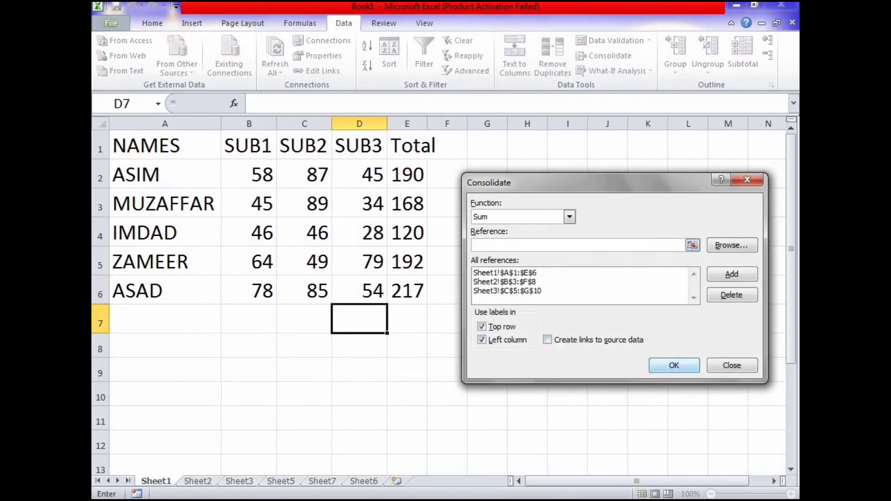
click(674, 365)
click(407, 370)
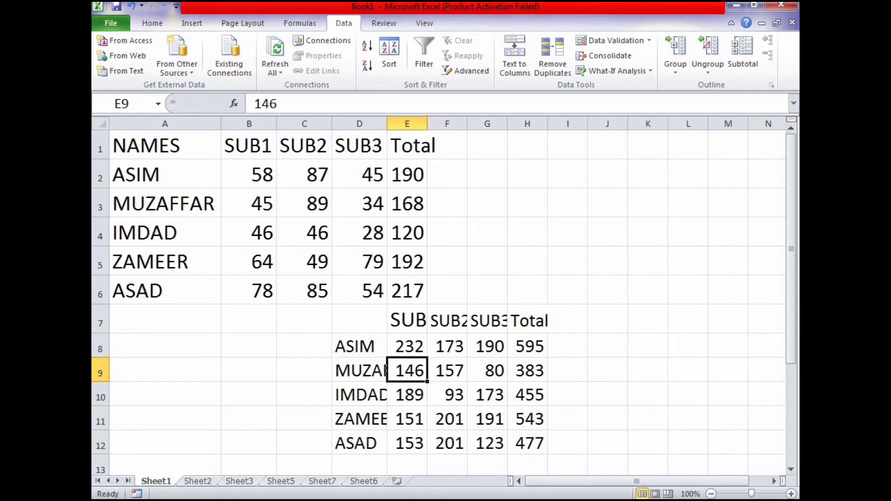
Inspect the consolidated marks of the first two students and the first student's total in the result table
click(447, 369)
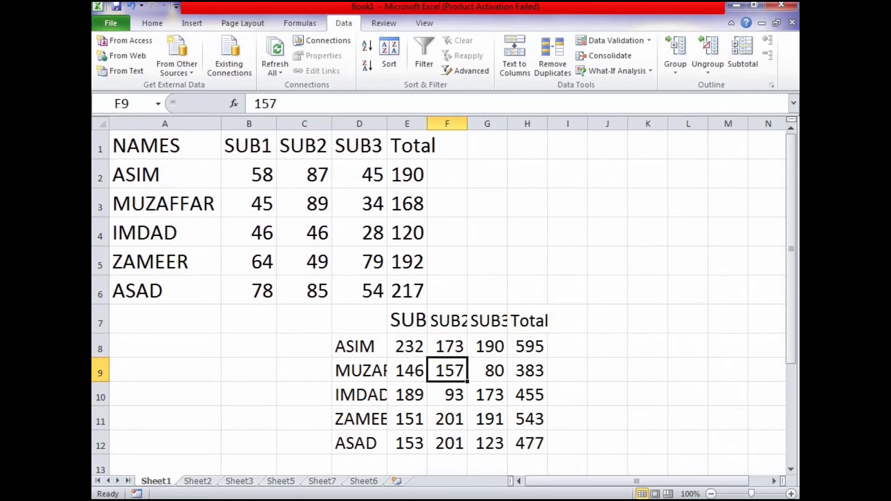
click(407, 346)
click(360, 370)
click(359, 346)
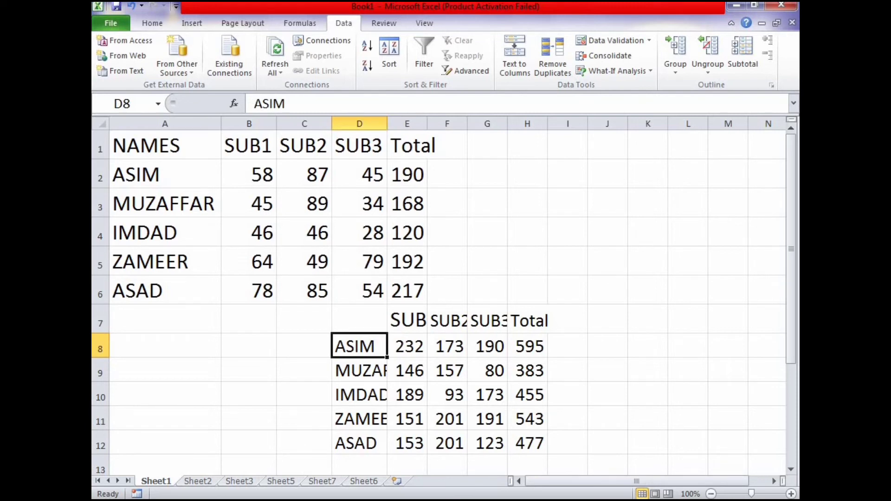
click(407, 345)
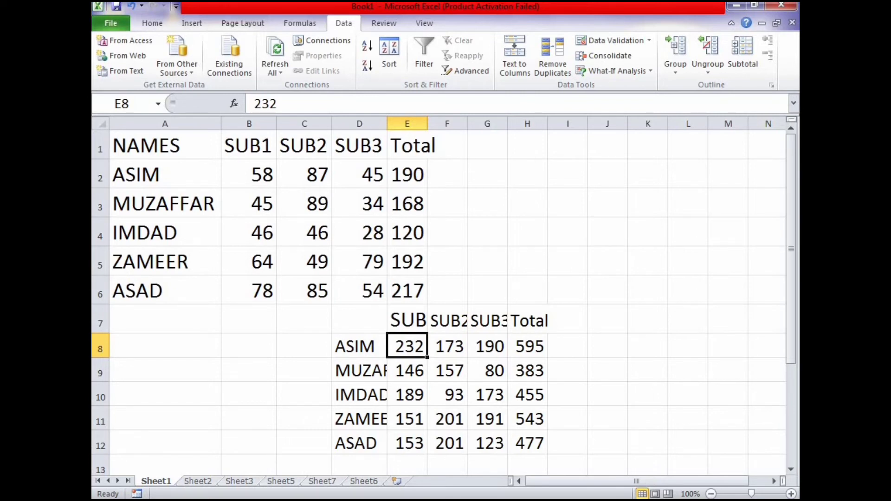
click(528, 346)
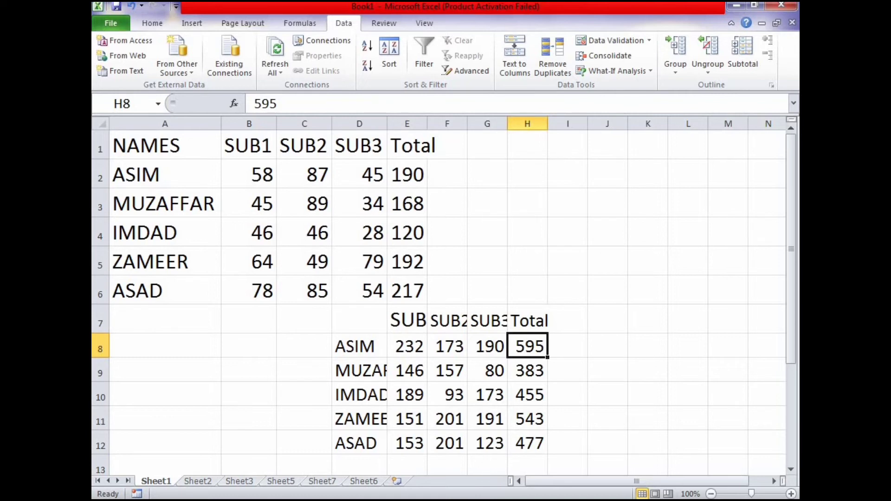
Widen column D to fit the student names in the consolidated table
drag(359, 321, 528, 443)
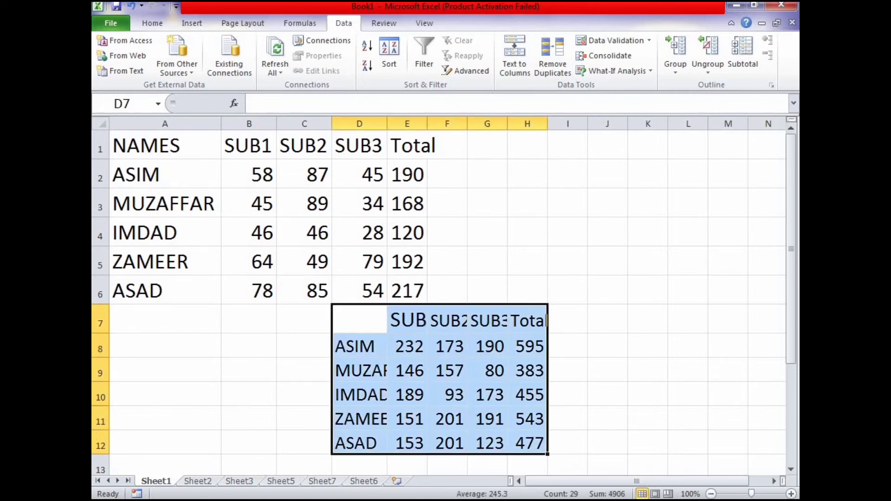
double_click(388, 123)
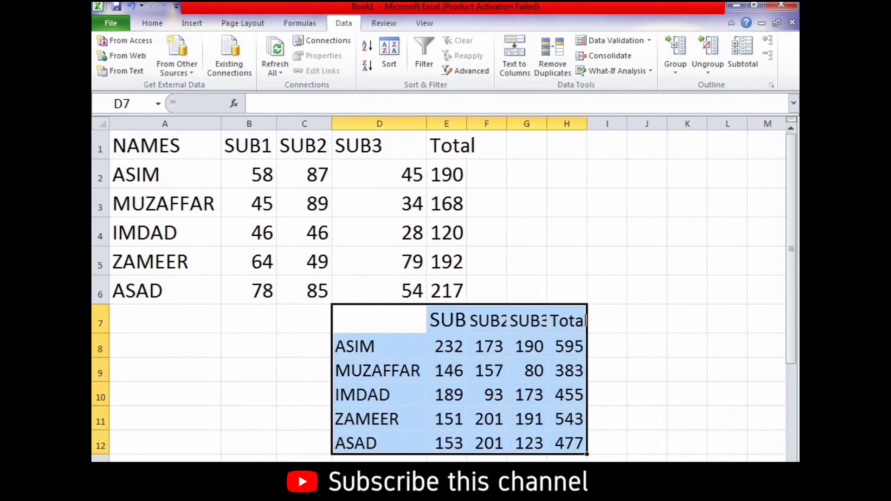
click(486, 346)
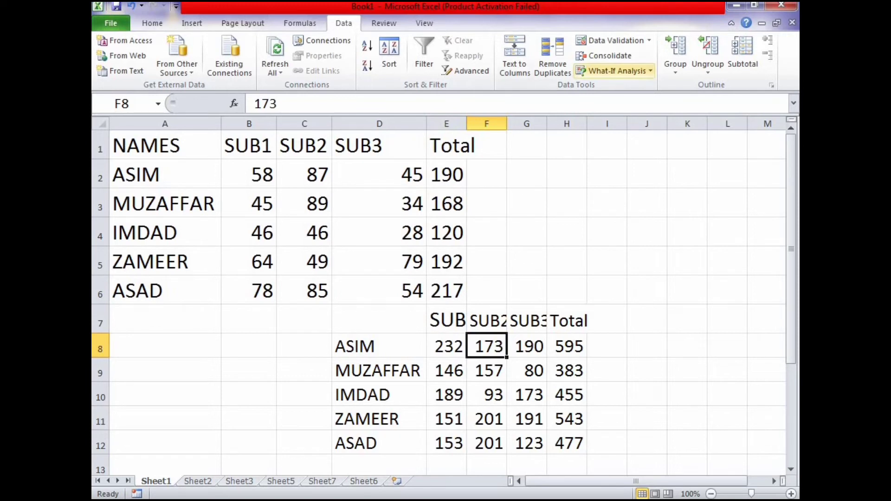
Clear the consolidated marks table in D7:H12 from Sheet1
click(613, 71)
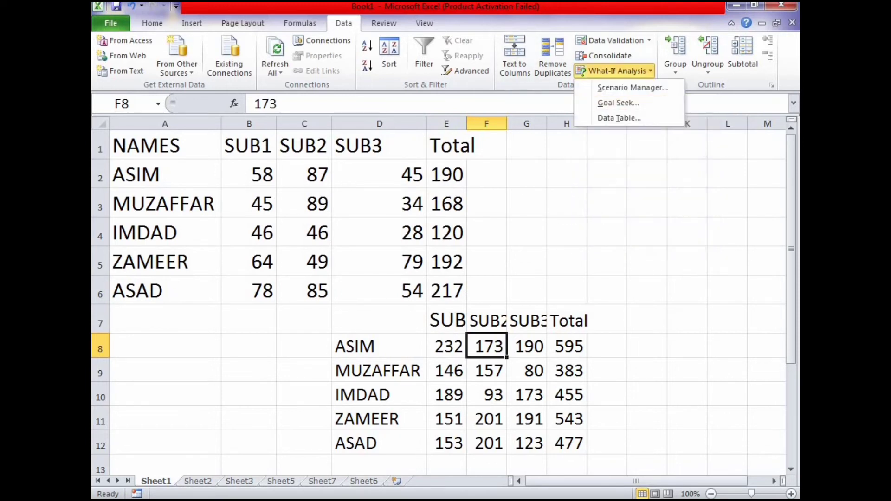
key(Escape)
drag(379, 319, 567, 443)
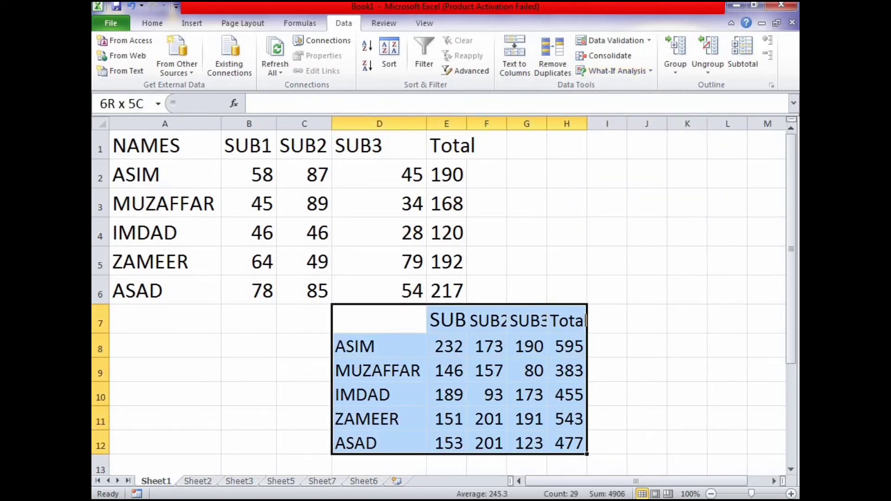
key(Delete)
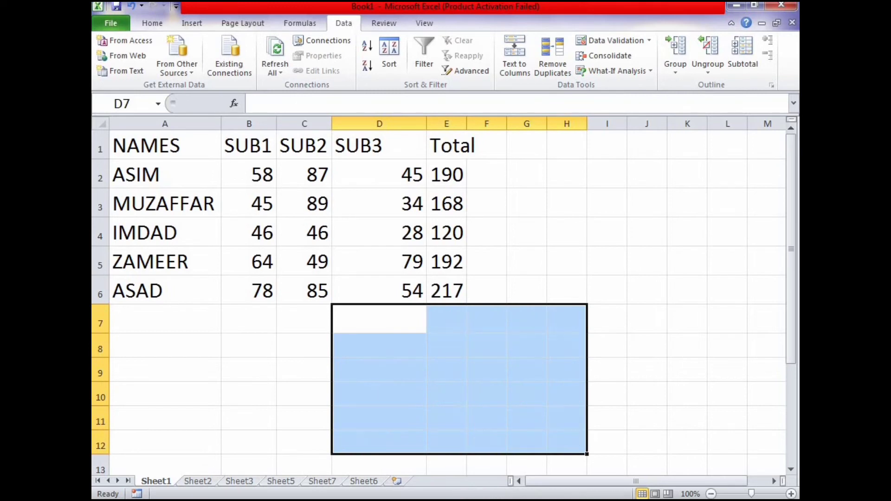
key(Down)
click(617, 70)
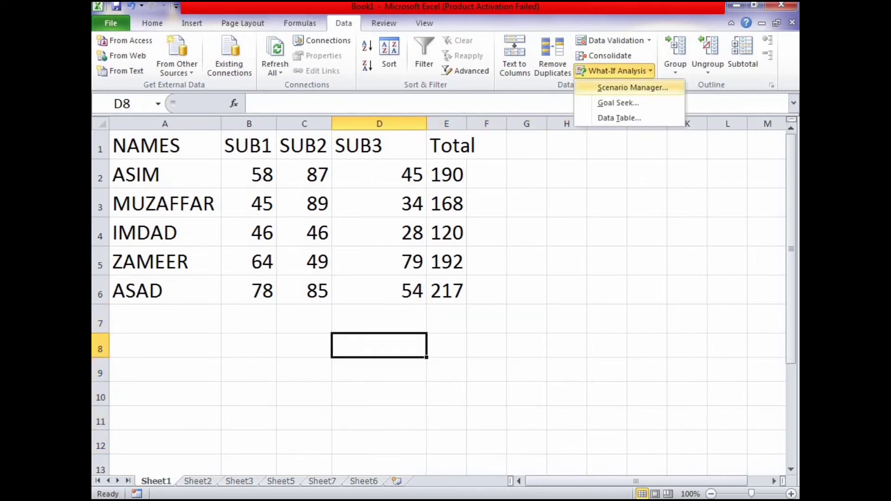
click(633, 87)
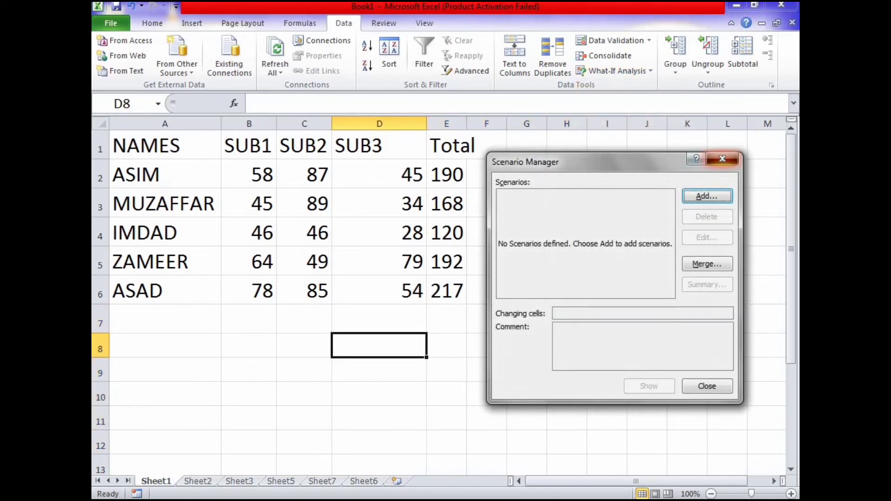
click(731, 161)
Go to the item and amount table on Sheet5 and select the four item amounts, D5:D8
click(322, 482)
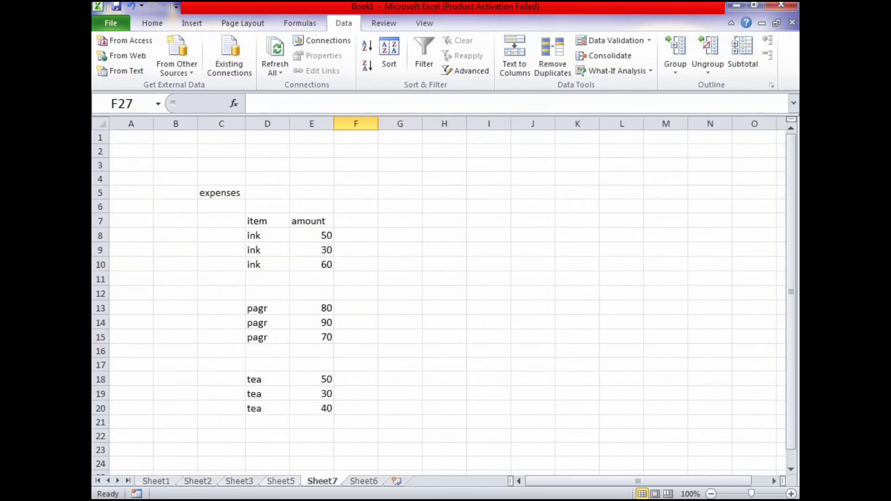
click(281, 481)
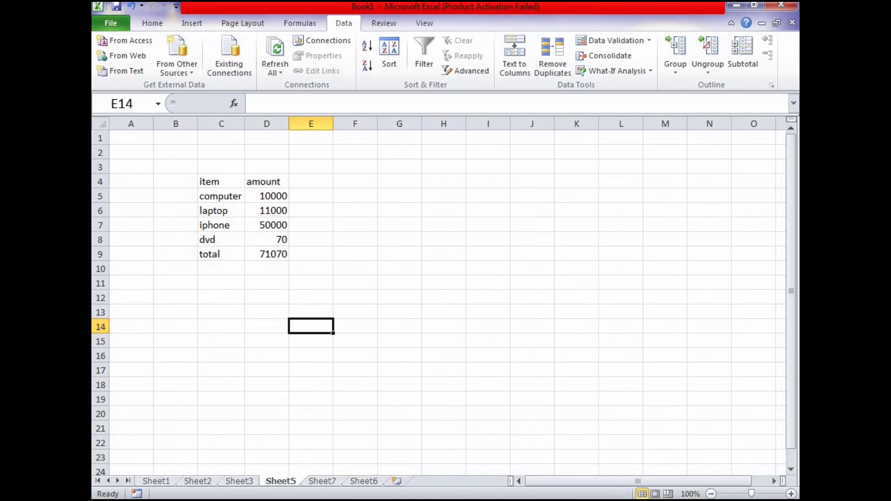
click(267, 197)
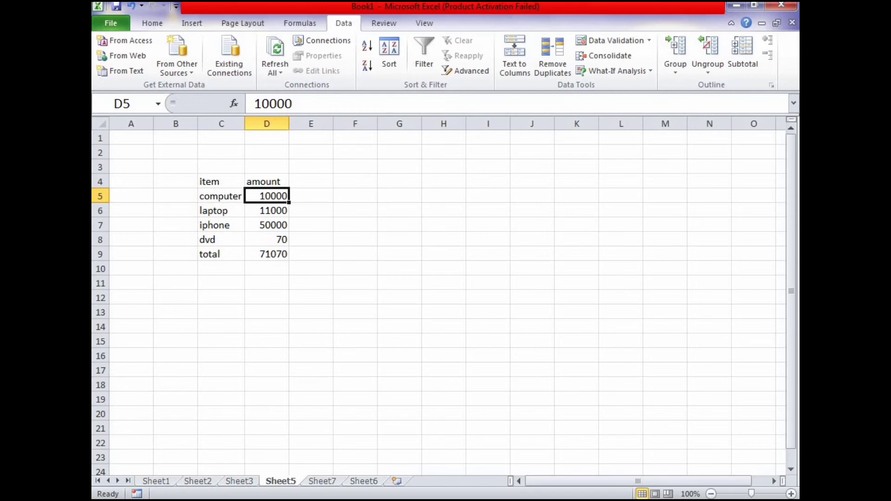
drag(221, 181, 267, 254)
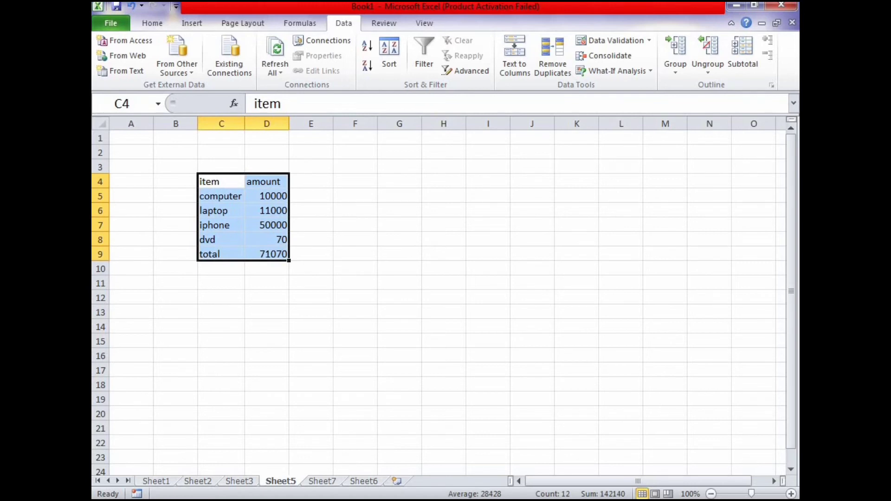
click(267, 240)
drag(267, 196, 267, 240)
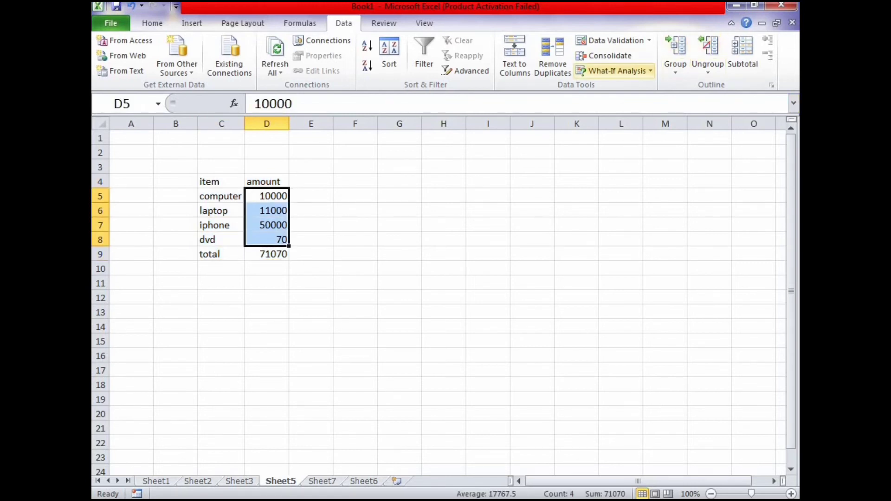
Delete the existing max and min scenarios in the Scenario Manager
click(617, 71)
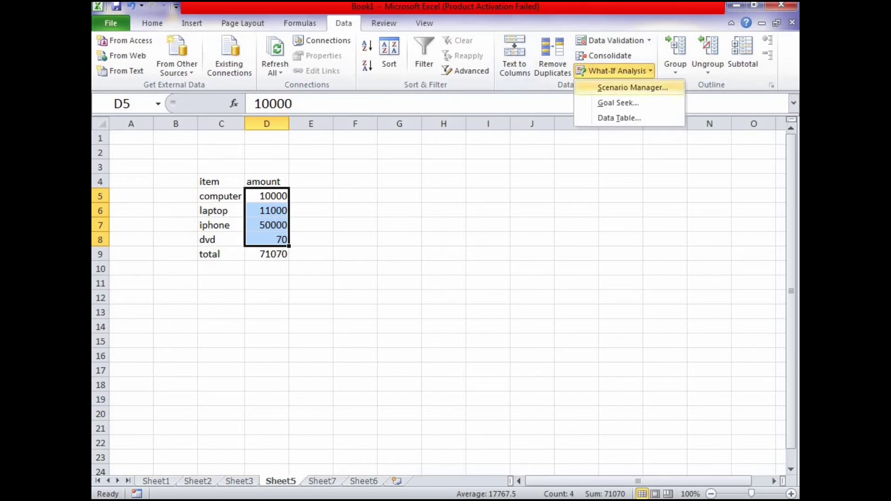
click(633, 87)
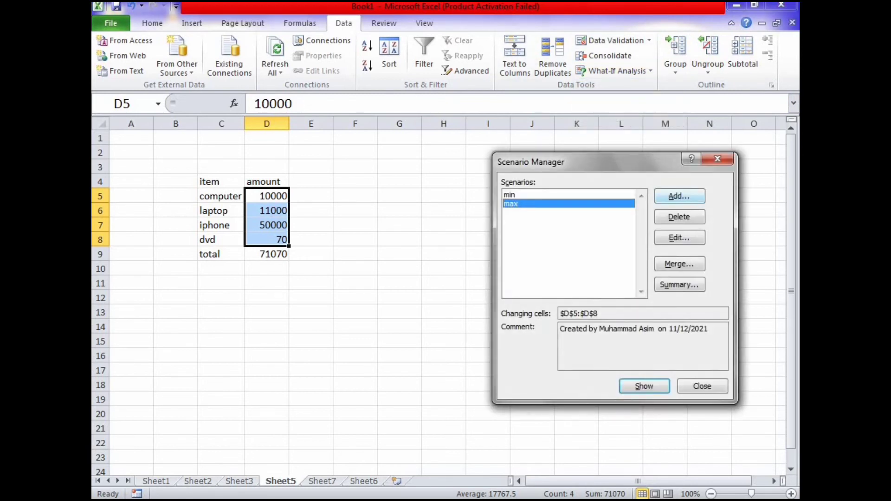
click(678, 216)
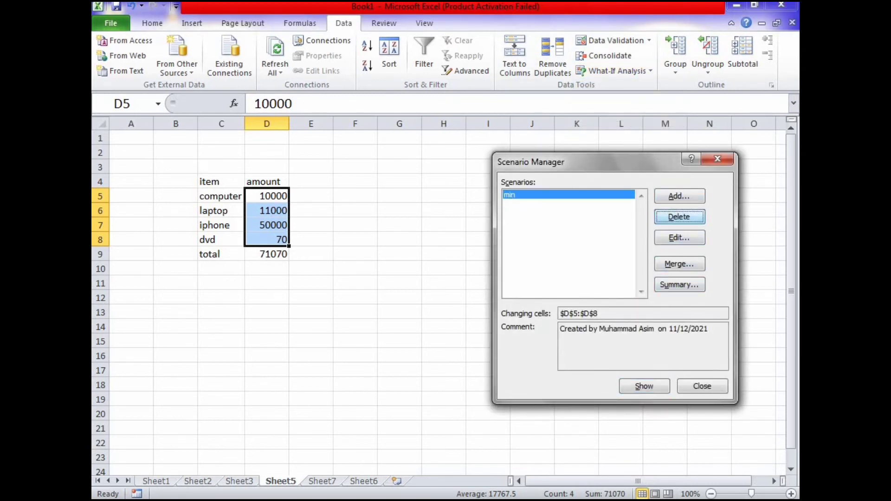
click(679, 217)
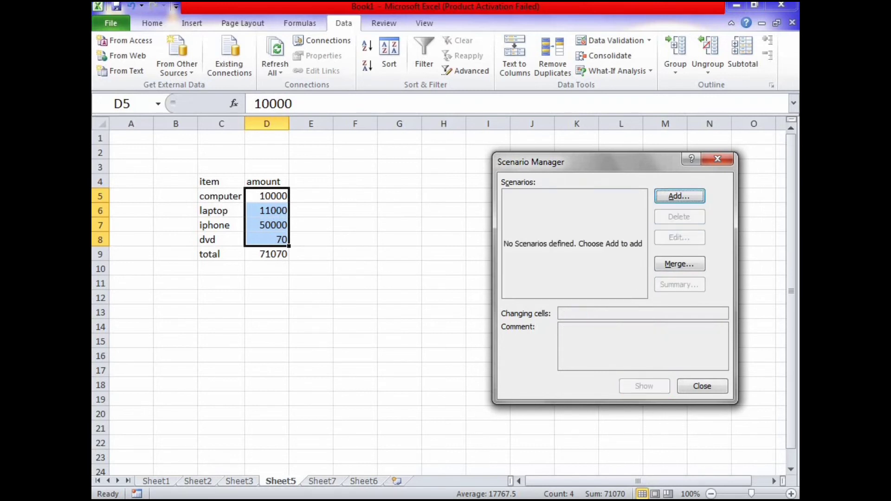
Add a scenario named min with D5:D8 as its changing cells
click(679, 196)
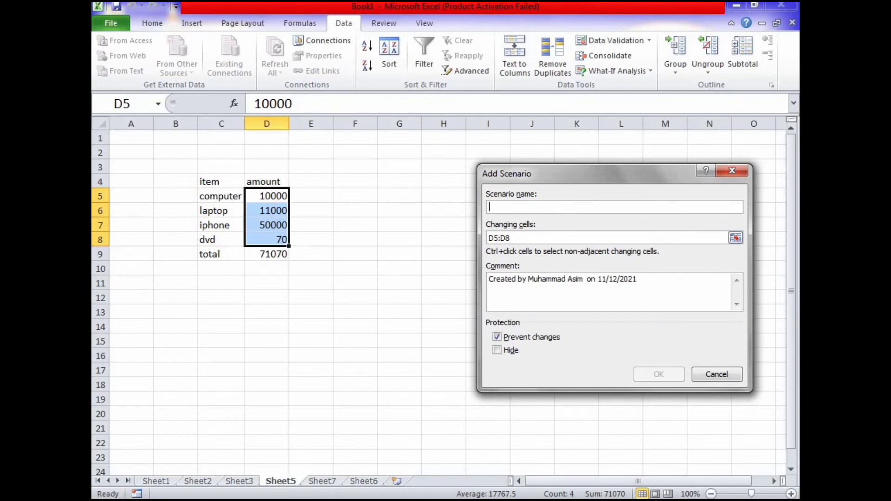
text(min)
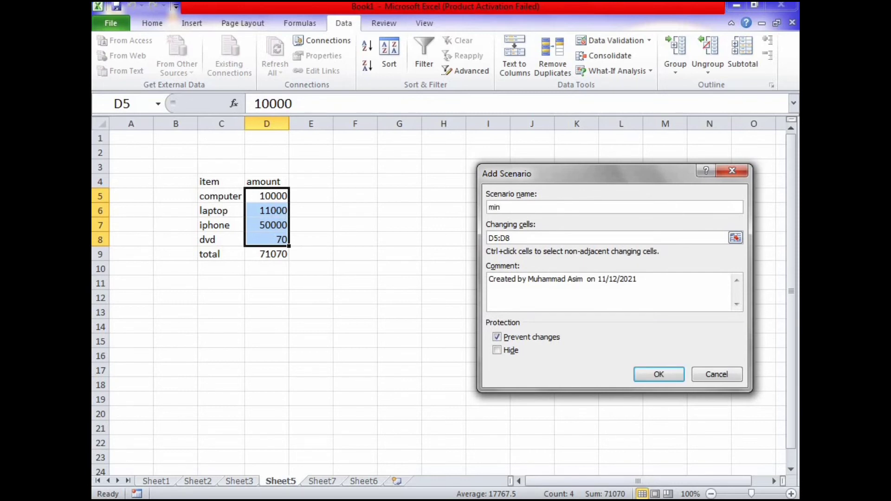
key(Return)
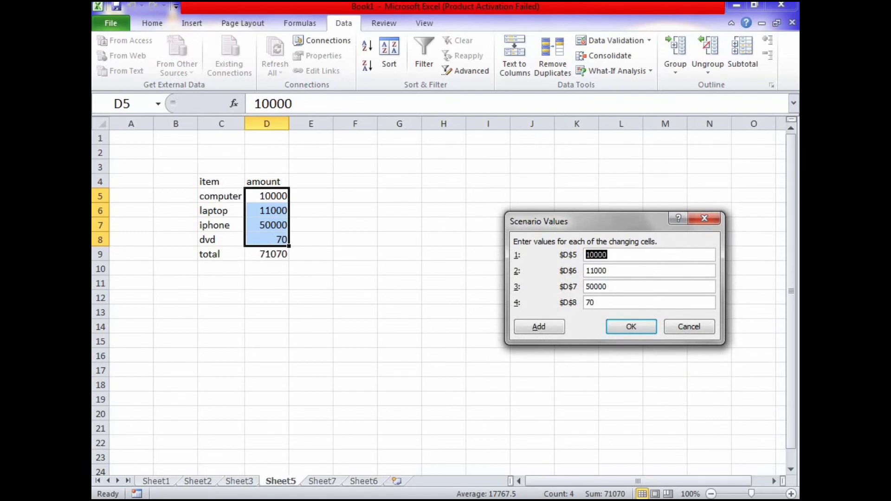
Set the min scenario's computer amount (D5) to 9000 and laptop amount (D6) to 10000
key(BackSpace)
text(9000)
click(608, 270)
key(BackSpace)
key(BackSpace)
key(BackSpace)
key(BackSpace)
key(BackSpace)
text(10000)
Set the min scenario's iphone amount (D7) to 40000 and dvd amount (D8) to 50, and save the scenario
key(BackSpace)
key(BackSpace)
key(BackSpace)
key(BackSpace)
key(BackSpace)
text(40000)
click(595, 303)
key(Left)
key(BackSpace)
text(5)
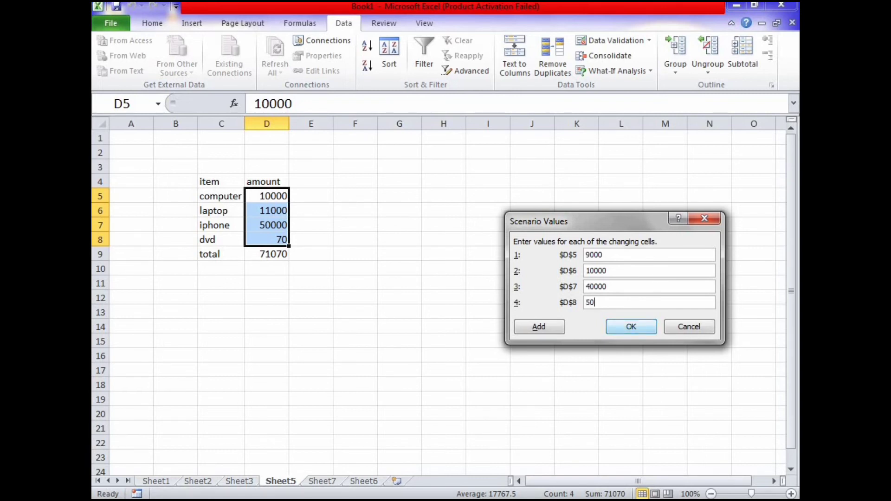
key(Return)
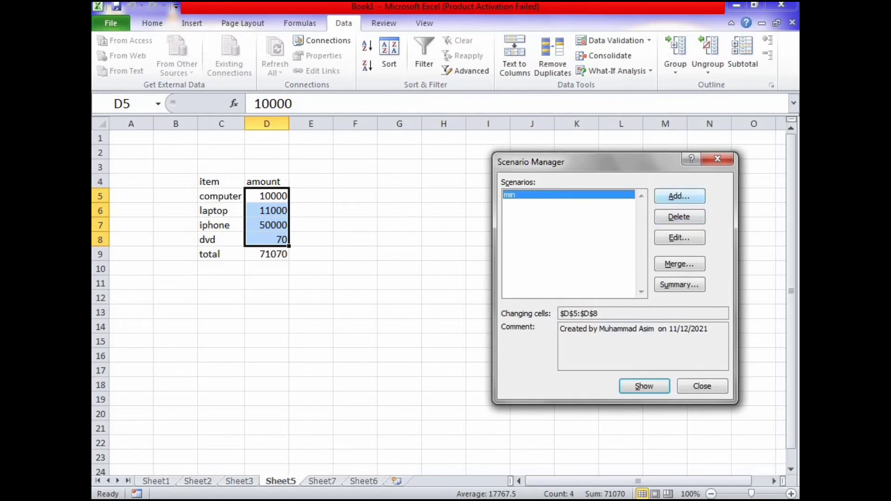
Add a second scenario named max with D5:D8 as its changing cells
click(679, 196)
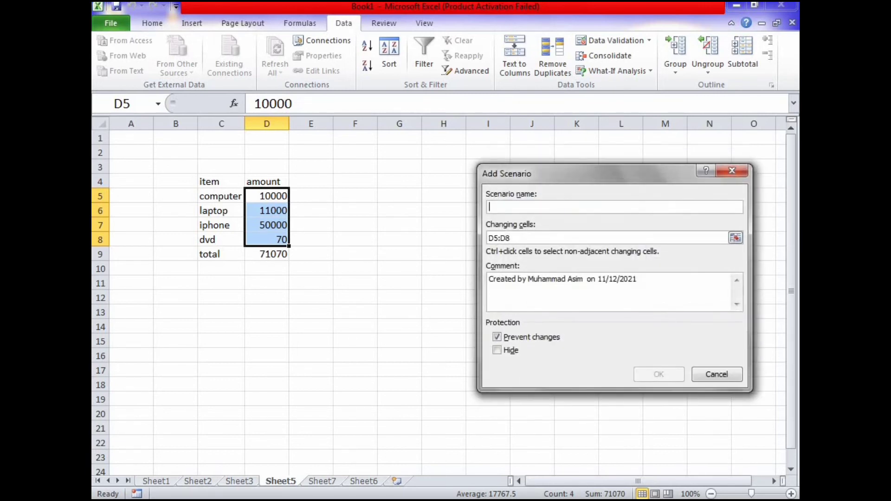
text(ma)
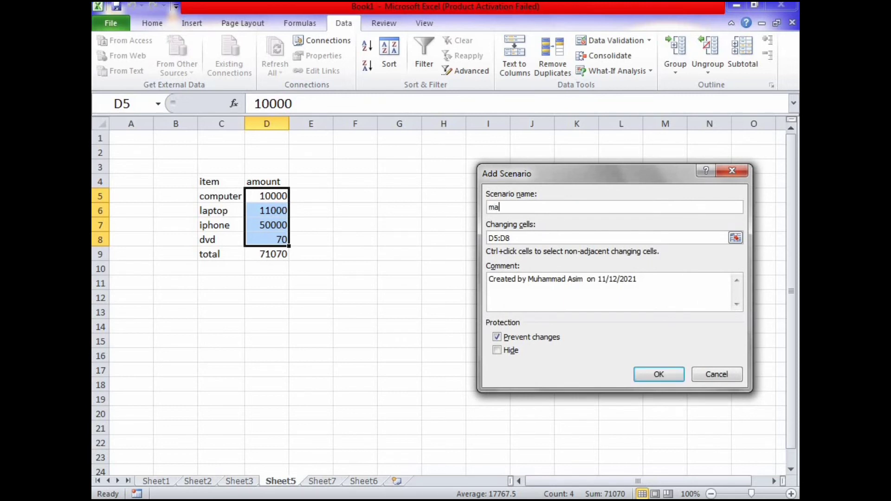
text(x)
key(Return)
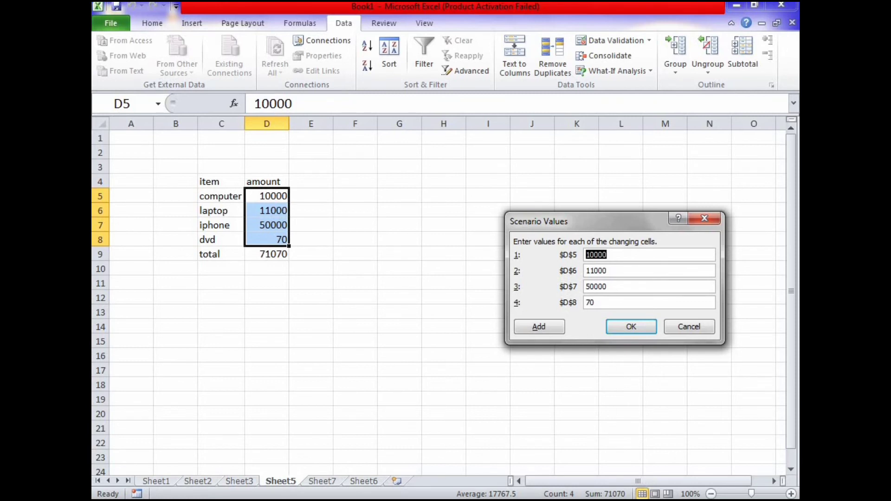
Set the max scenario's computer amount (D5) to 12000 and laptop amount (D6) to 15000
key(BackSpace)
text(12000)
key(BackSpace)
key(BackSpace)
key(BackSpace)
key(BackSpace)
key(BackSpace)
text(15000)
Set the max scenario's iphone amount (D7) to 60000 and dvd amount (D8) to 100, and save the scenario
click(607, 287)
key(BackSpace)
key(BackSpace)
key(BackSpace)
key(BackSpace)
key(BackSpace)
text(60000)
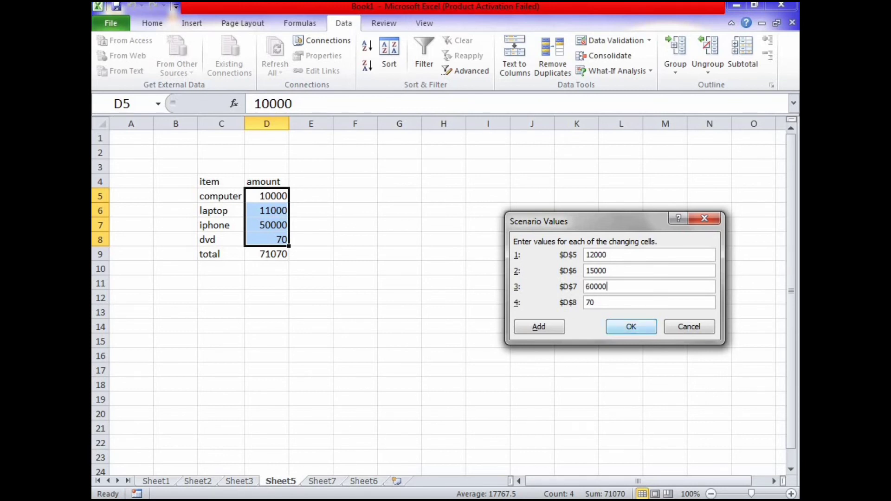
key(Tab)
key(BackSpace)
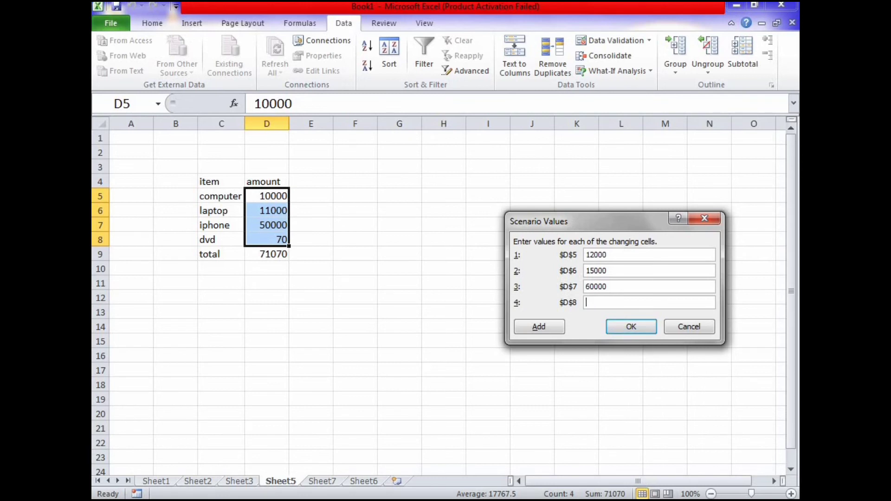
text(100)
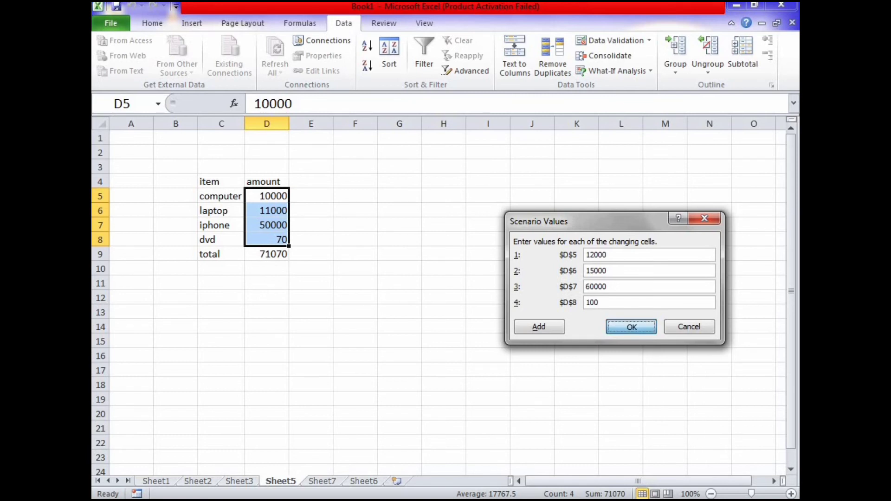
key(Return)
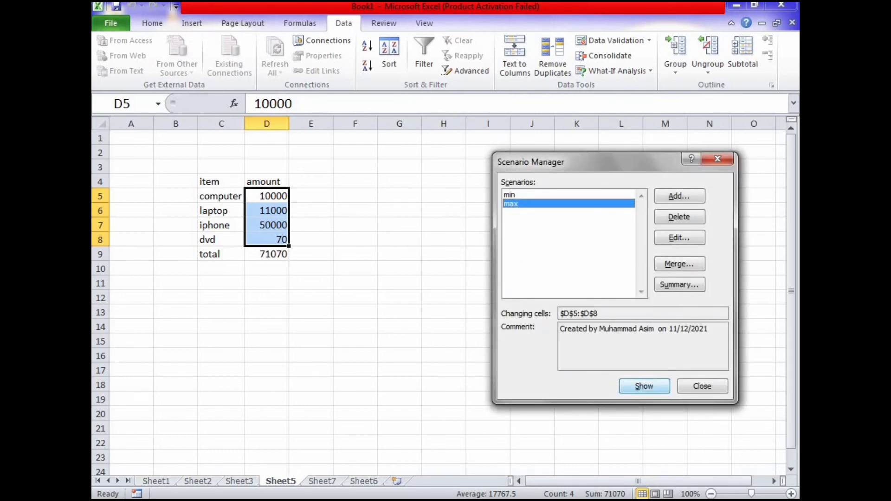
Create a Scenario summary report of the min and max scenarios with D9 as the result cell
click(679, 284)
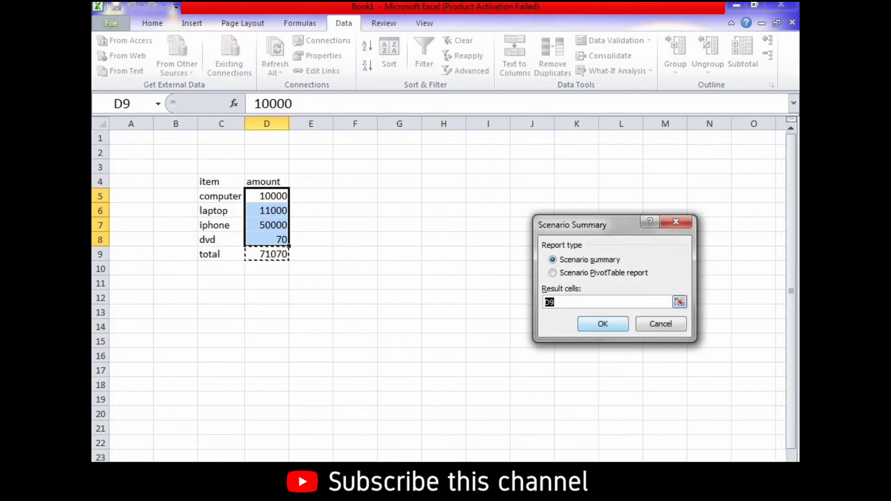
key(Return)
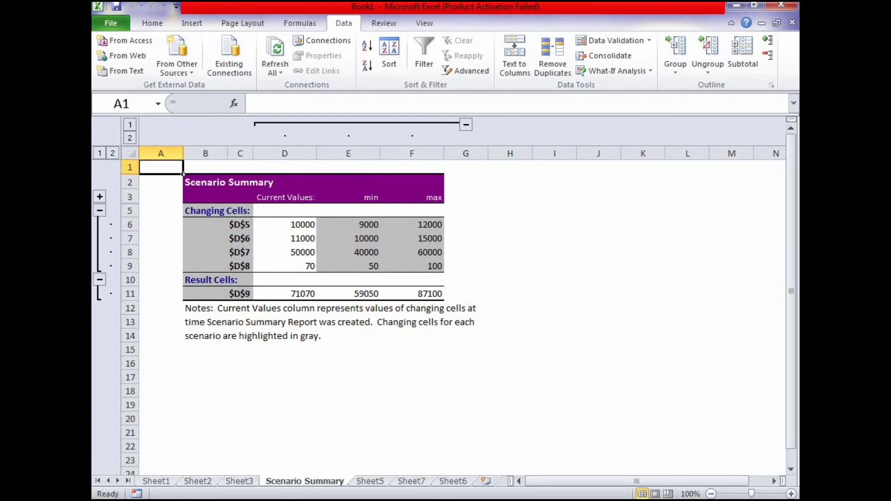
Delete the Scenario Summary sheet from the workbook
right_click(317, 481)
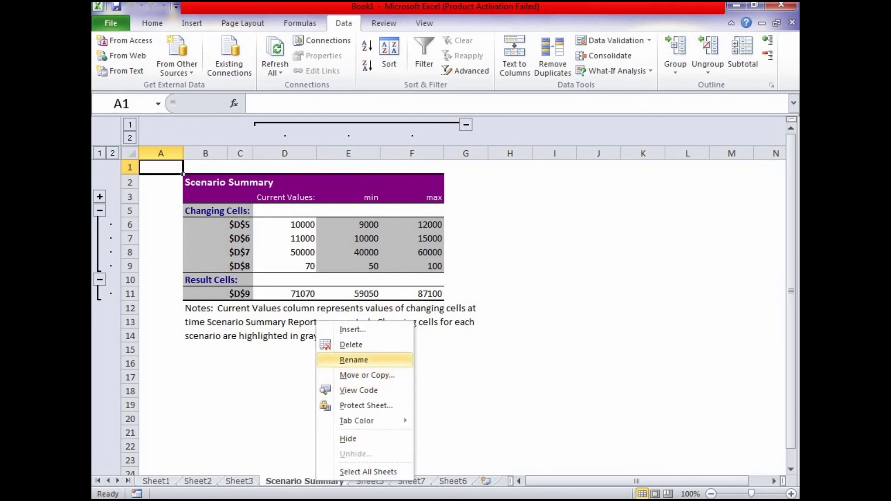
click(351, 345)
click(419, 290)
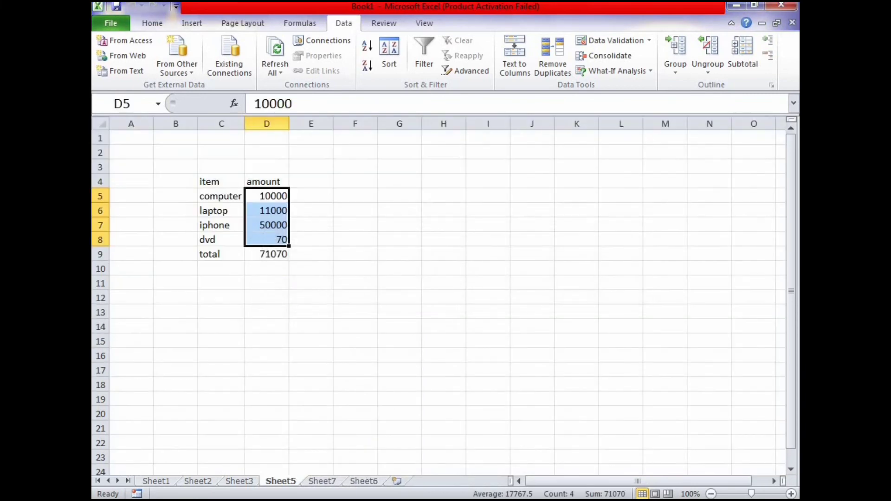
click(322, 481)
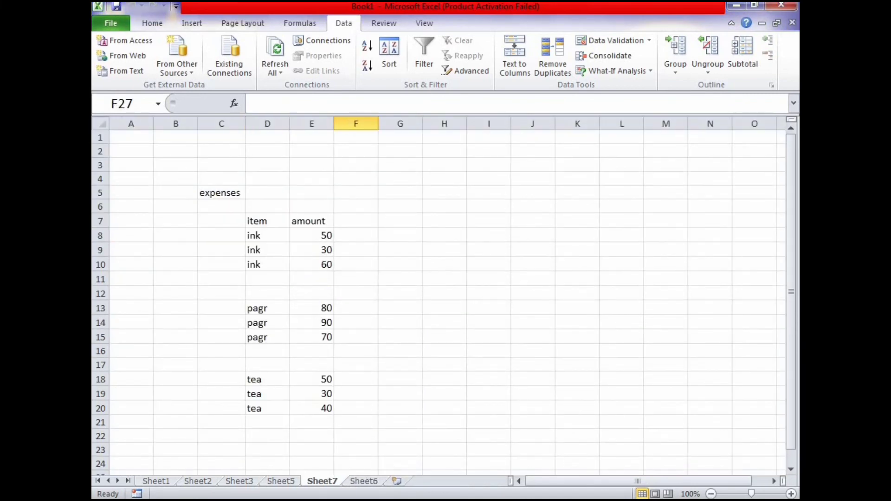
click(239, 481)
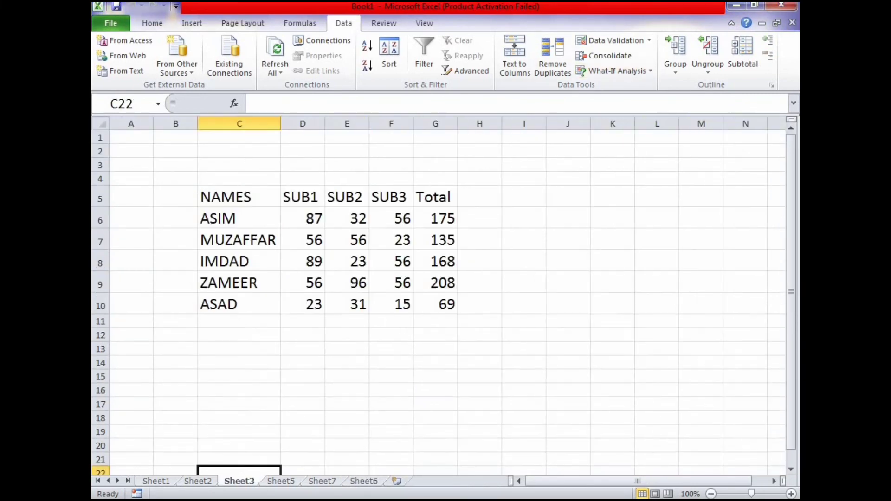
click(615, 71)
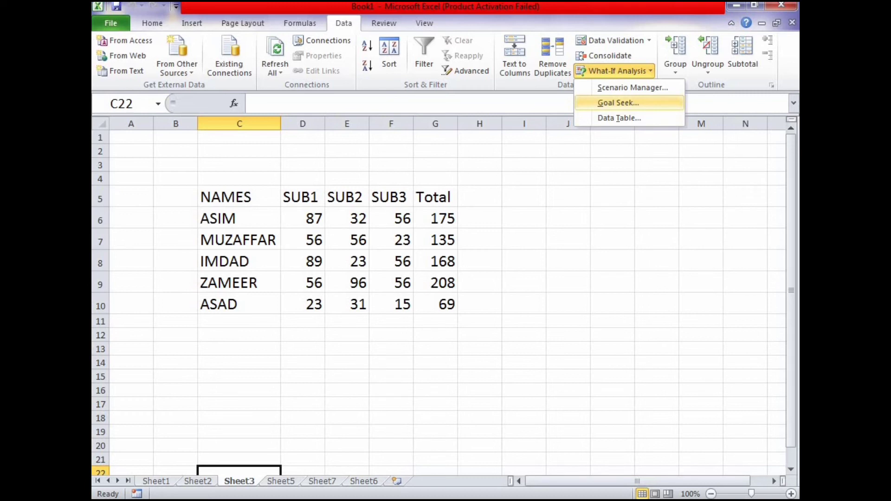
click(435, 304)
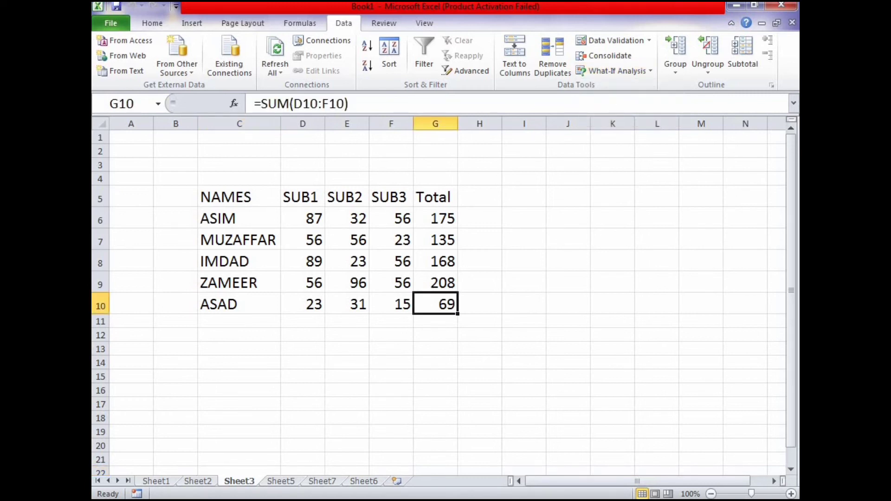
Start a Goal Seek on Sheet2 with the last row's total, cell F8, as the set cell
key(ctrl+Page_Up)
click(391, 276)
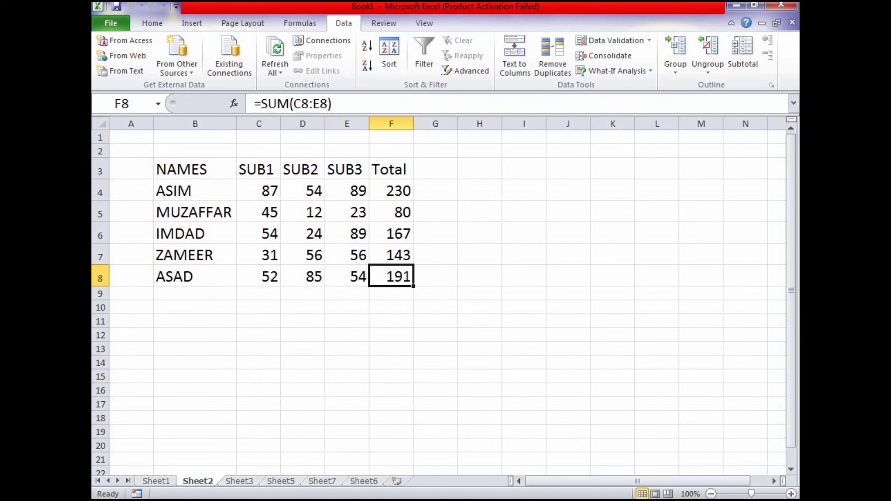
key(Left)
key(Right)
click(613, 71)
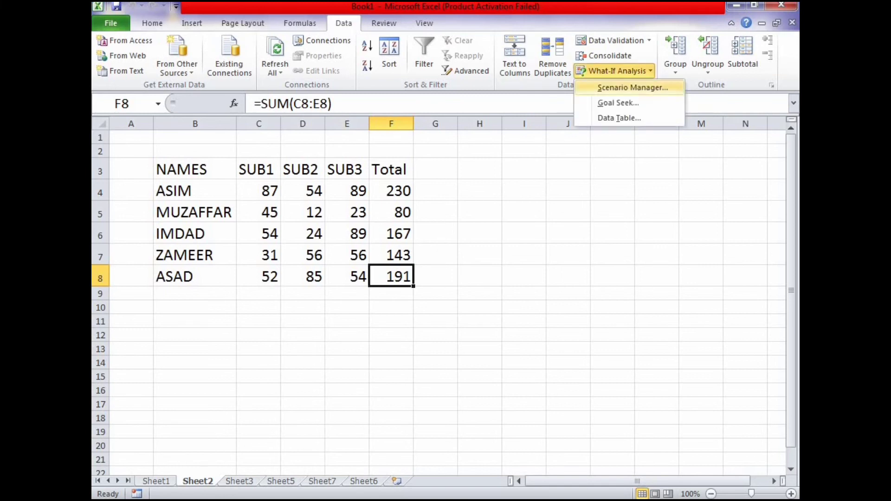
click(608, 103)
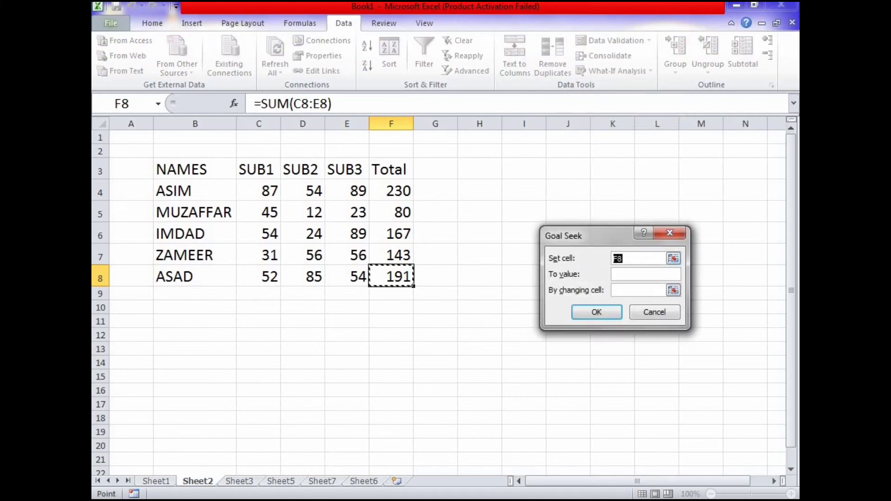
key(BackSpace)
key(Left)
key(Right)
key(Tab)
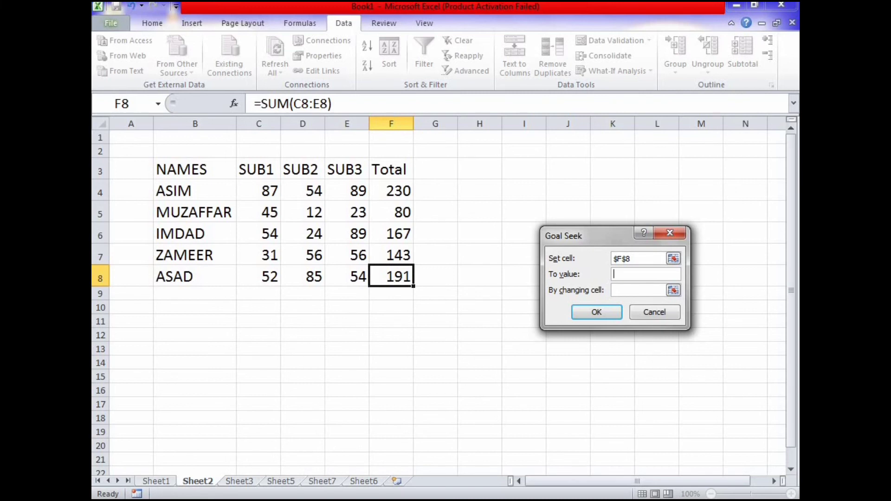
Goal-seek a target value of 200 by changing the SUB3 mark in E8, and accept the solution
text(200)
click(638, 290)
click(347, 277)
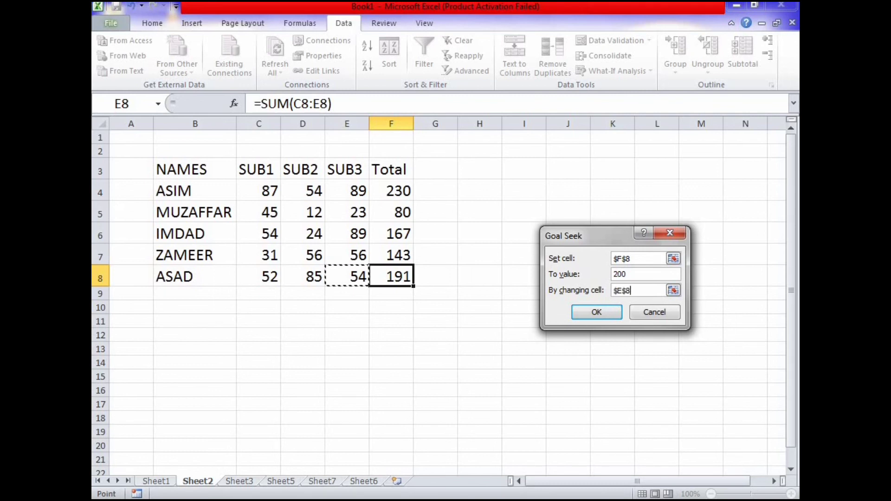
click(596, 312)
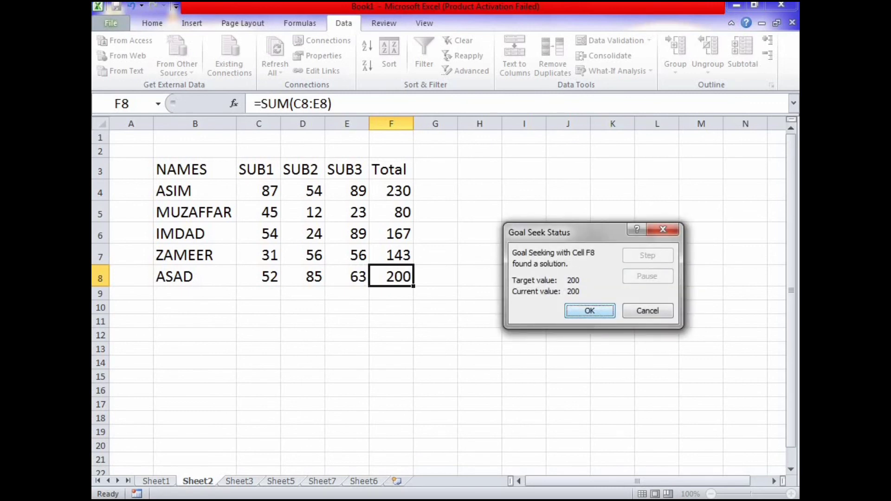
click(590, 311)
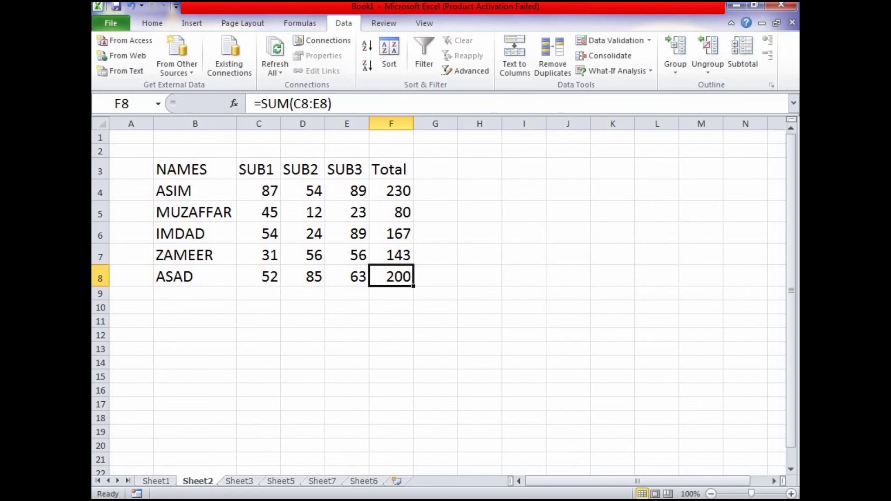
click(348, 277)
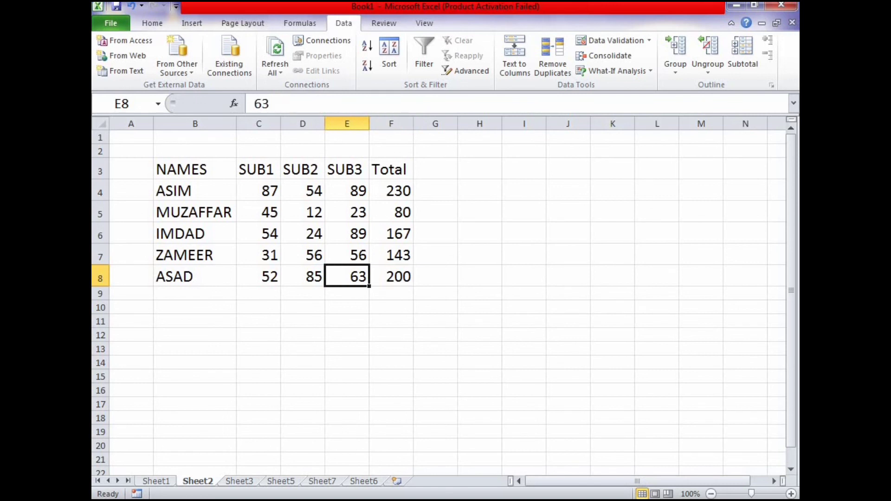
Group the marks table B3:F8 by rows, and collapse and re-expand the group
click(435, 307)
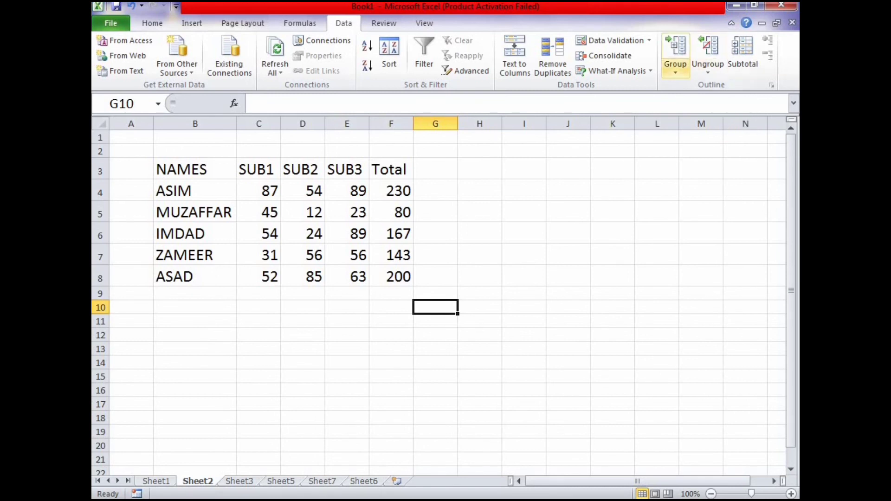
click(391, 363)
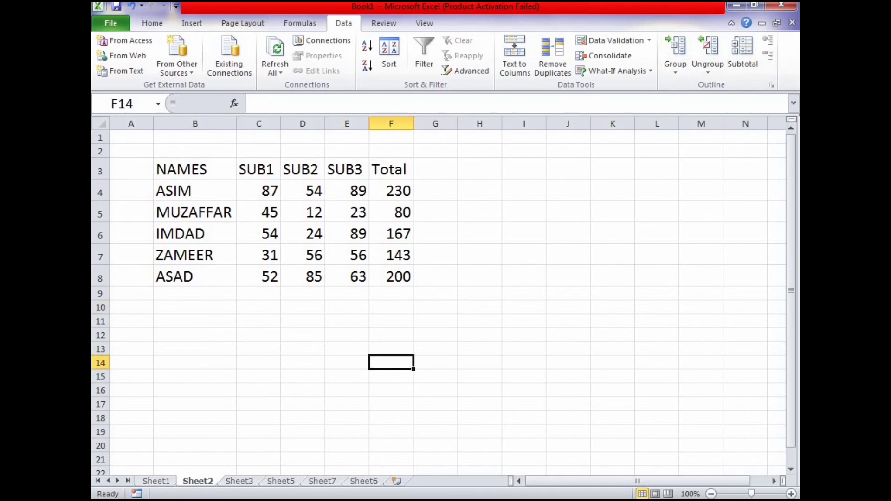
drag(181, 169, 391, 276)
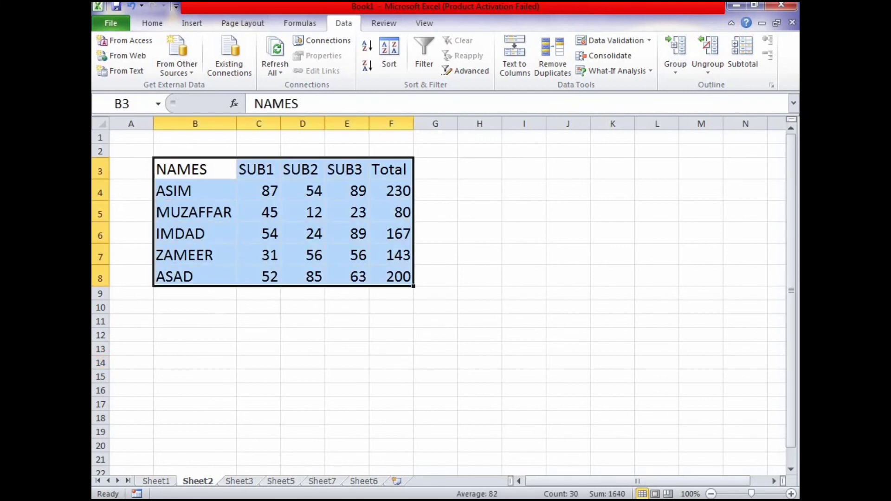
click(676, 70)
click(697, 87)
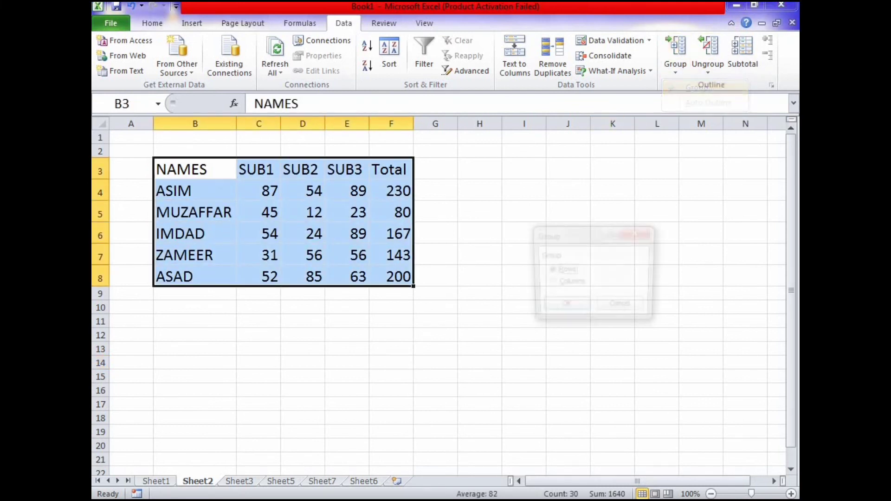
key(Return)
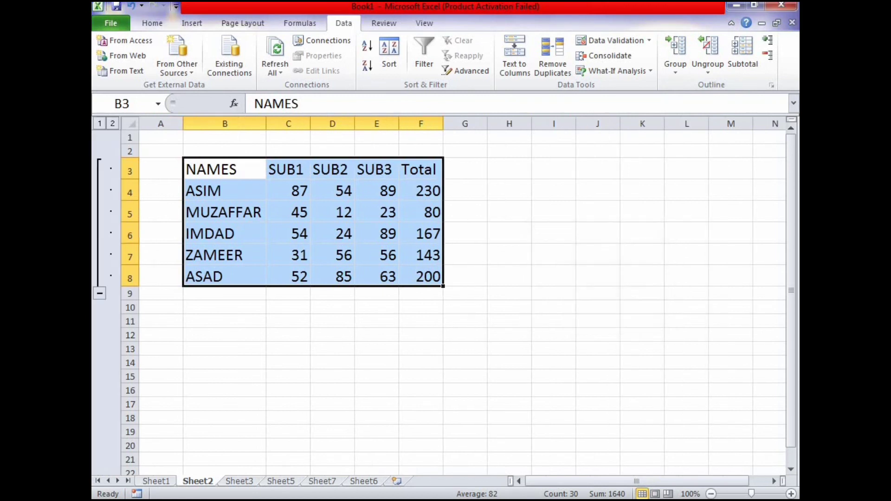
click(99, 294)
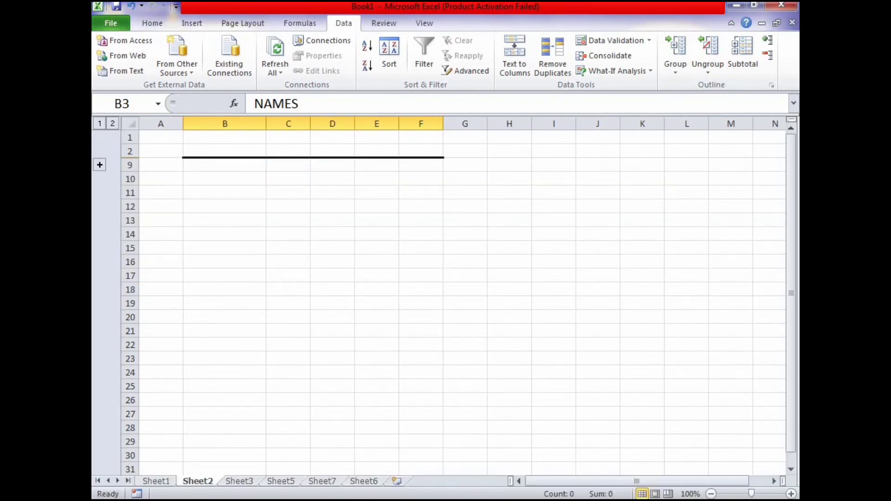
click(99, 165)
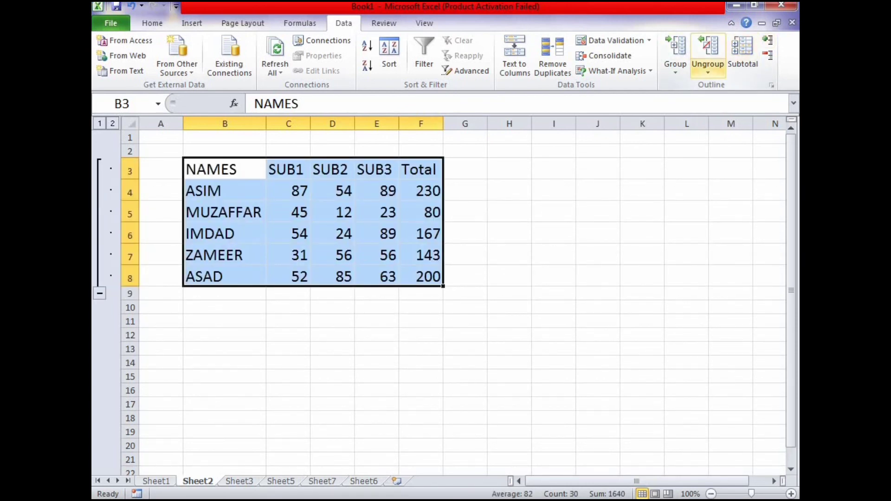
Ungroup the rows of the marks table B3:F8
click(708, 65)
click(727, 85)
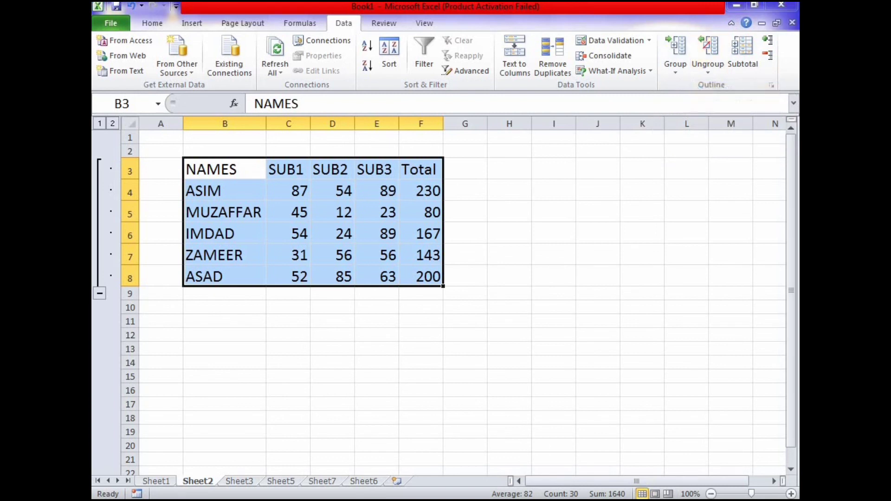
click(564, 307)
click(195, 212)
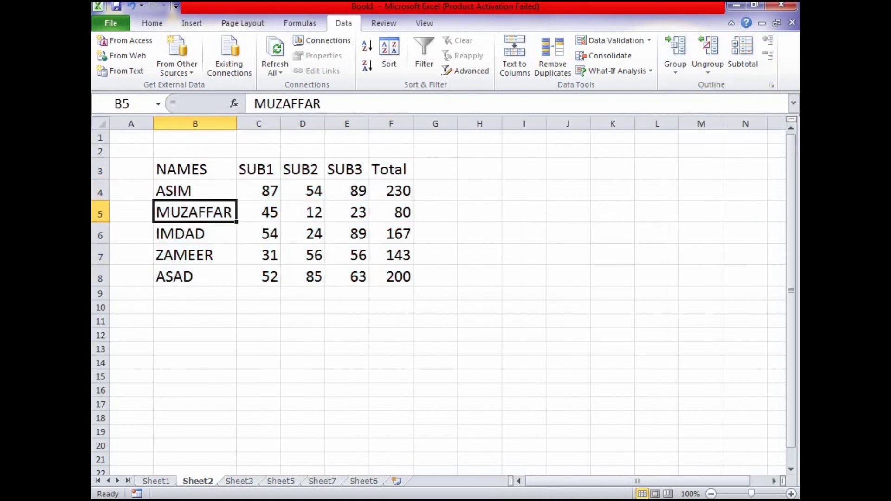
click(302, 212)
drag(181, 169, 348, 255)
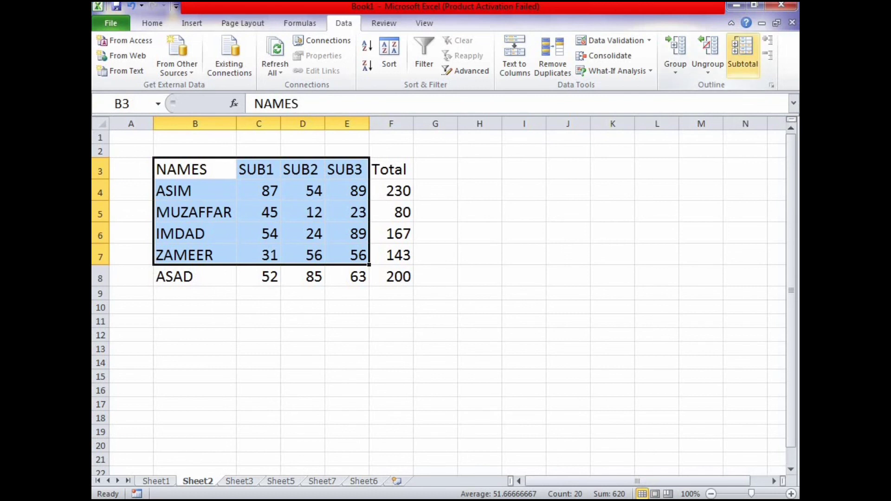
click(480, 308)
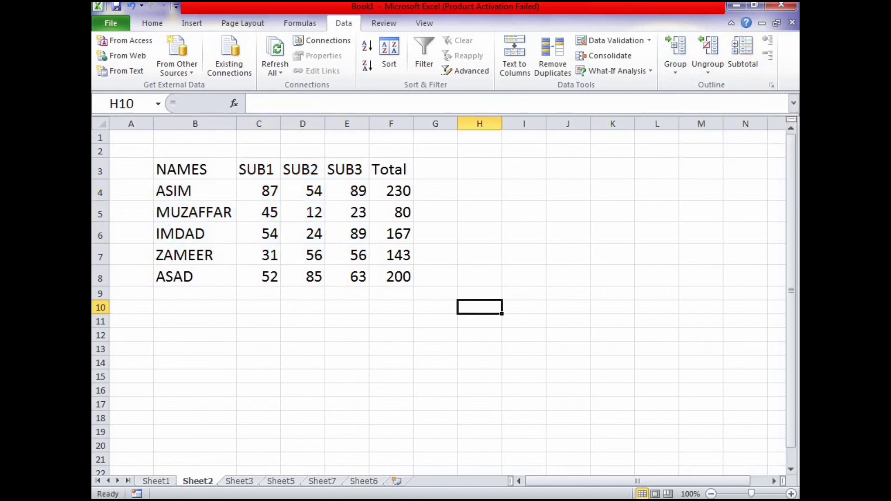
click(347, 471)
click(364, 481)
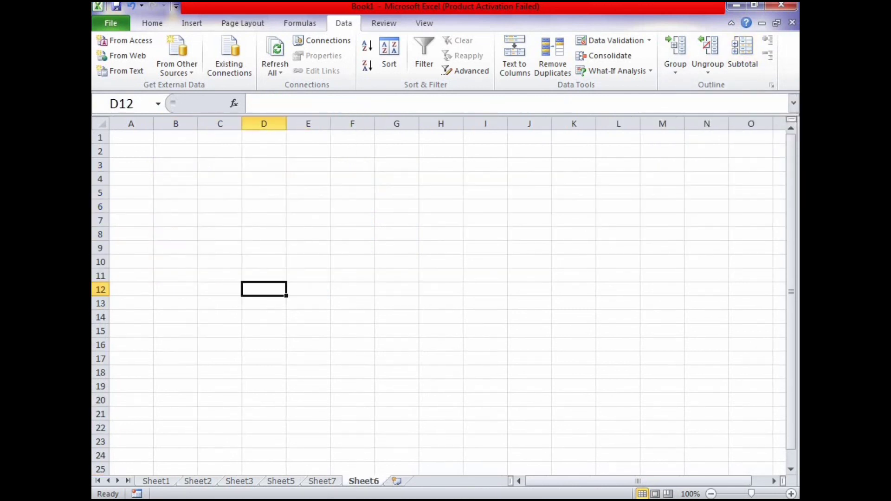
Examine the ink, pagr and tea amounts in the expenses list on Sheet7
click(322, 481)
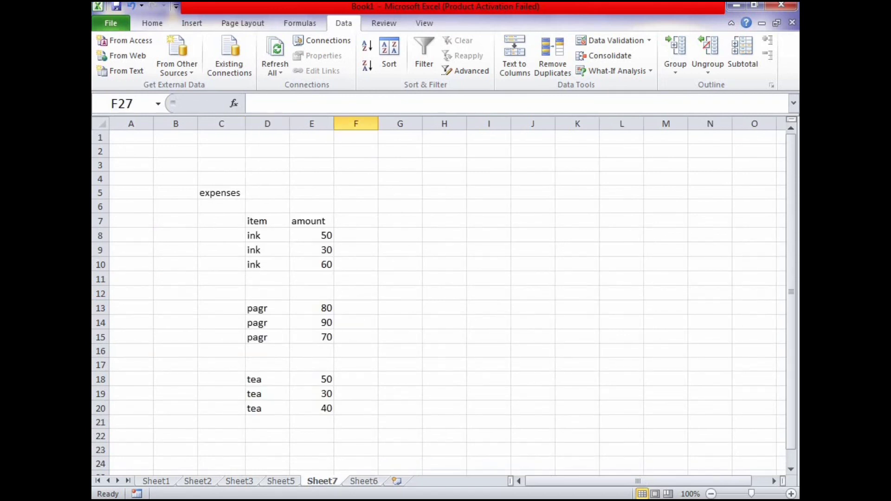
click(311, 250)
click(400, 323)
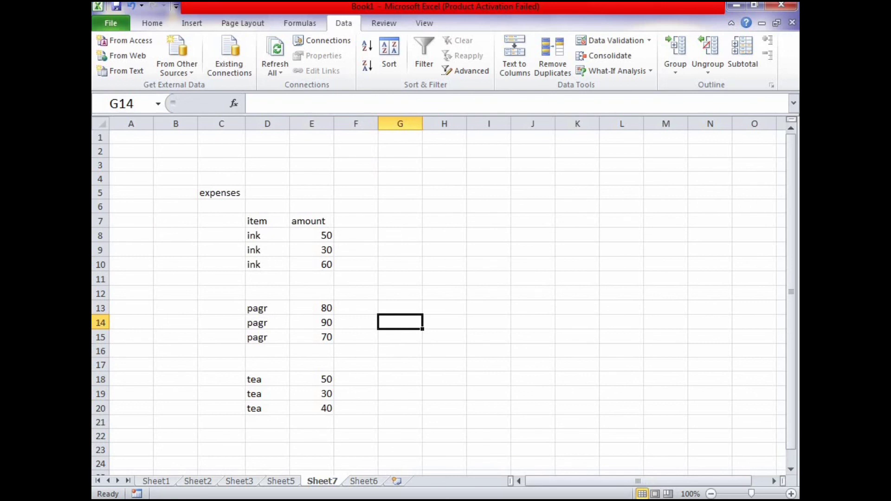
click(311, 235)
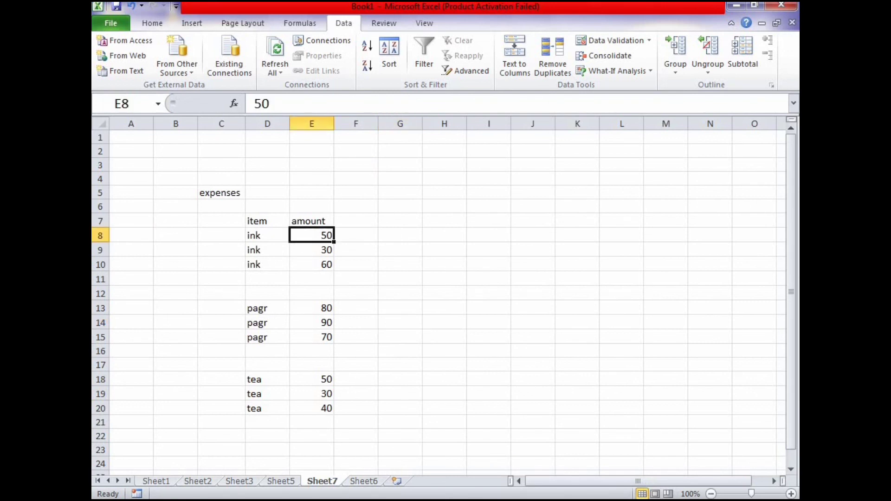
click(312, 422)
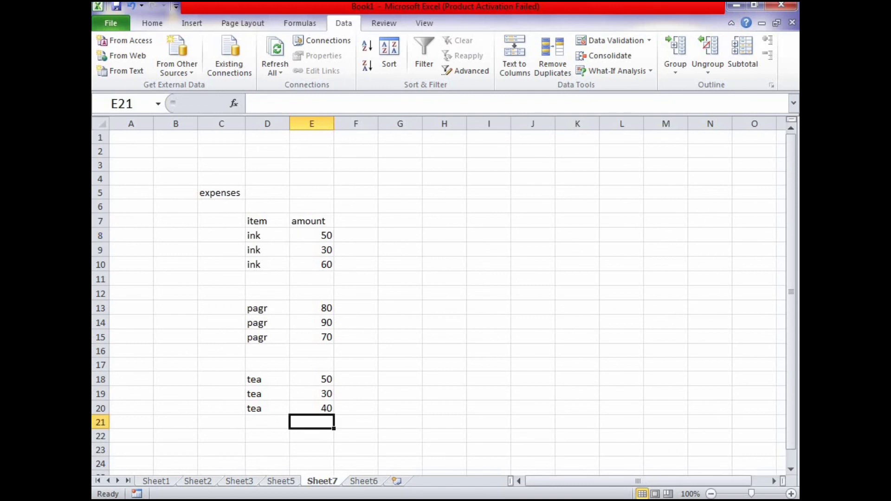
click(312, 235)
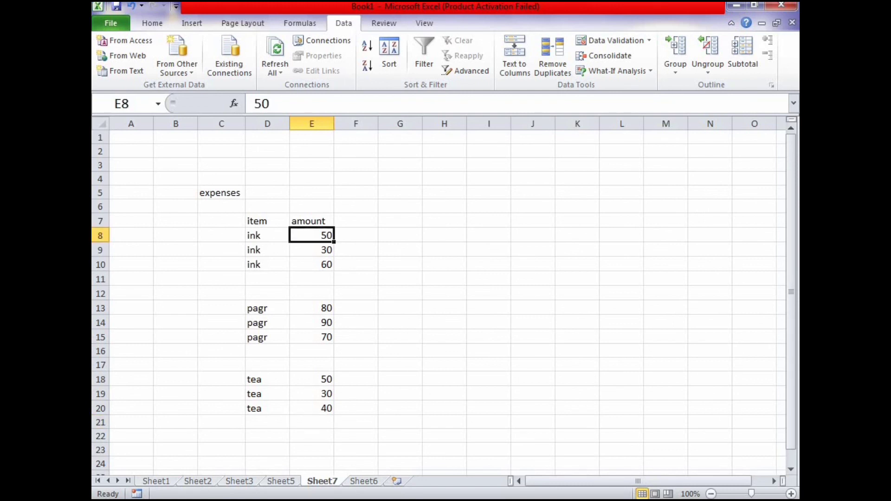
click(312, 250)
click(311, 265)
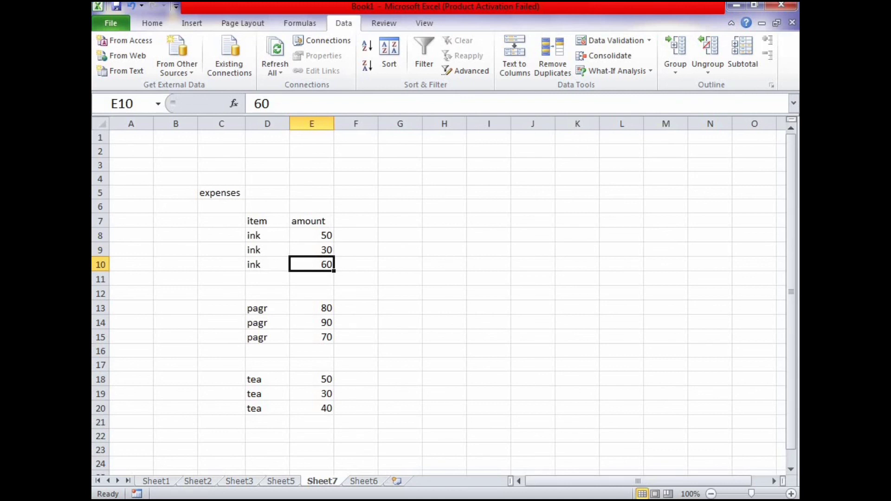
click(311, 338)
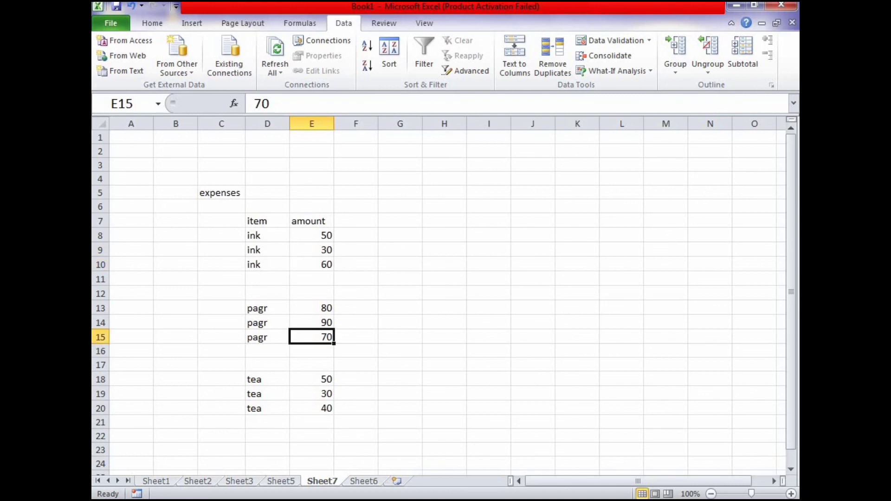
click(312, 436)
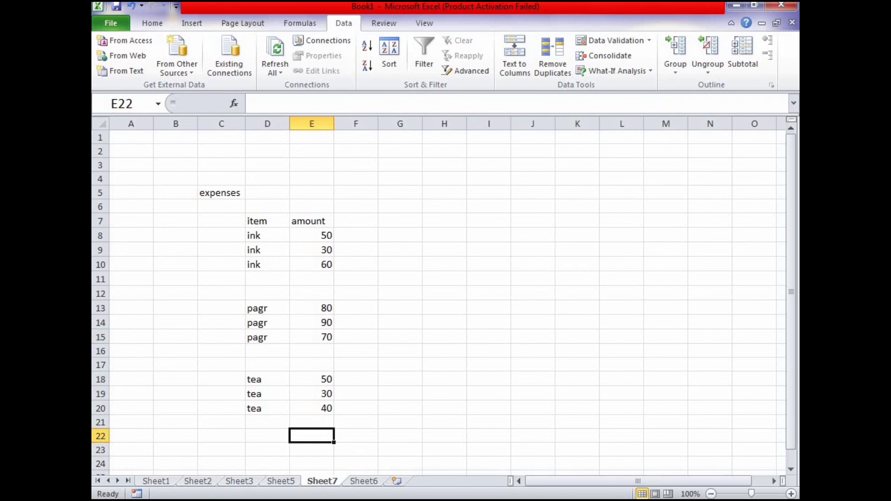
Add Sum subtotals to the expenses list D7:E20 at each change in item, for both the item and amount columns
drag(268, 221, 311, 408)
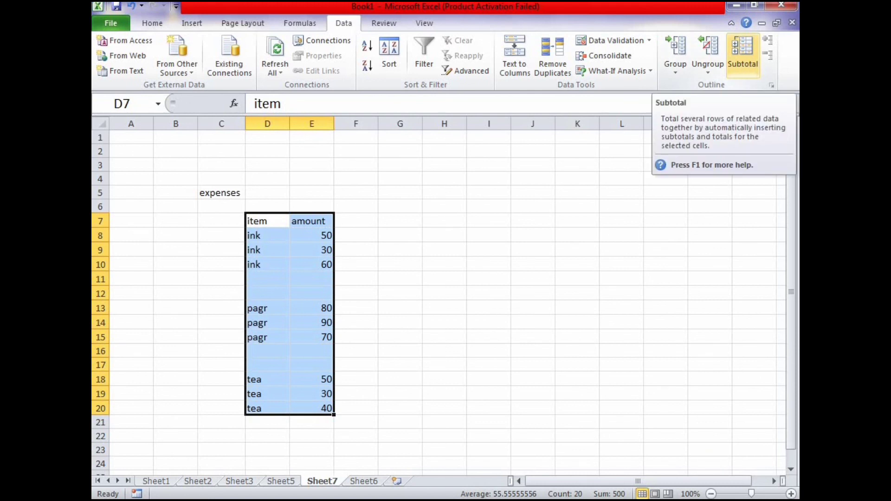
click(743, 53)
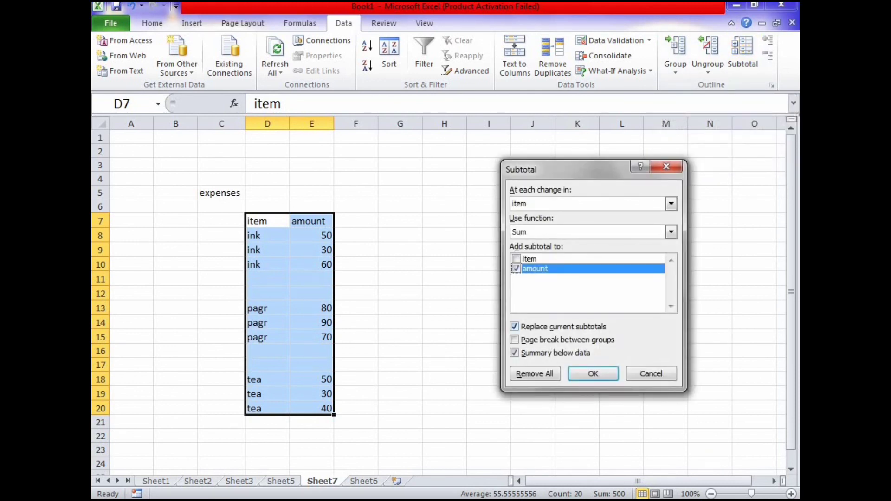
click(530, 259)
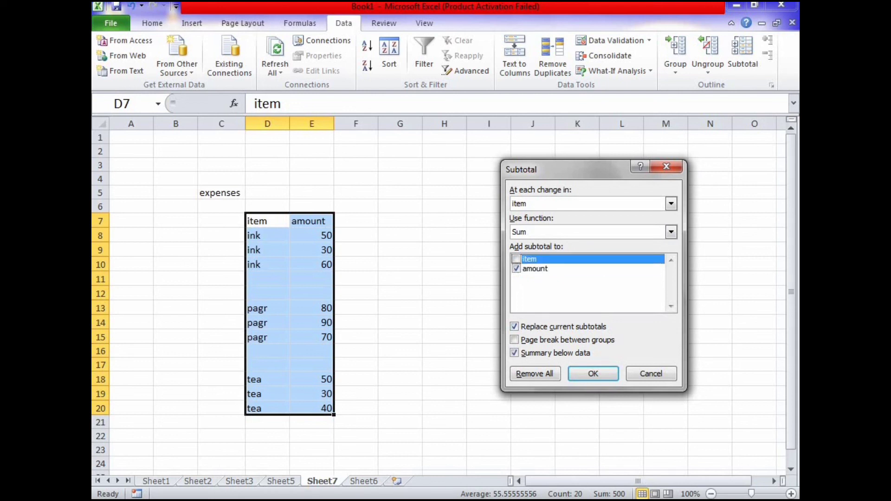
click(516, 259)
click(593, 374)
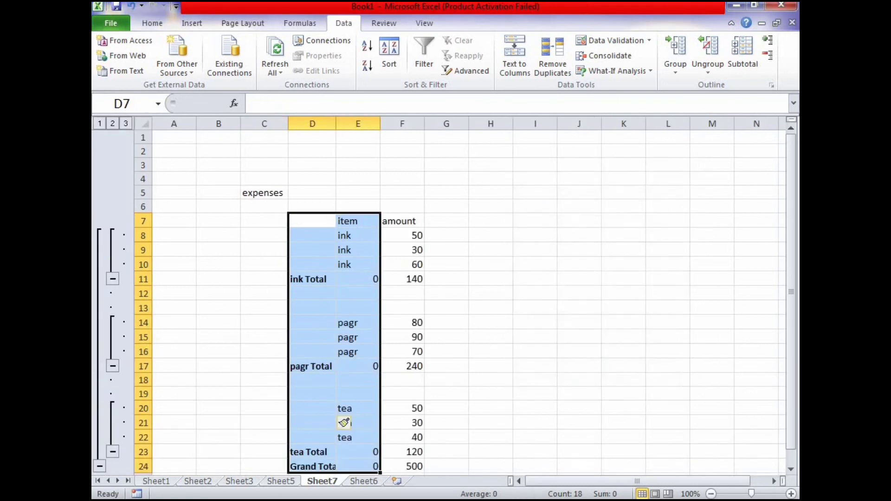
Examine the ink, pagr and tea subtotals and the grand total formula in F24
scroll(466, 302, down, 2)
click(402, 411)
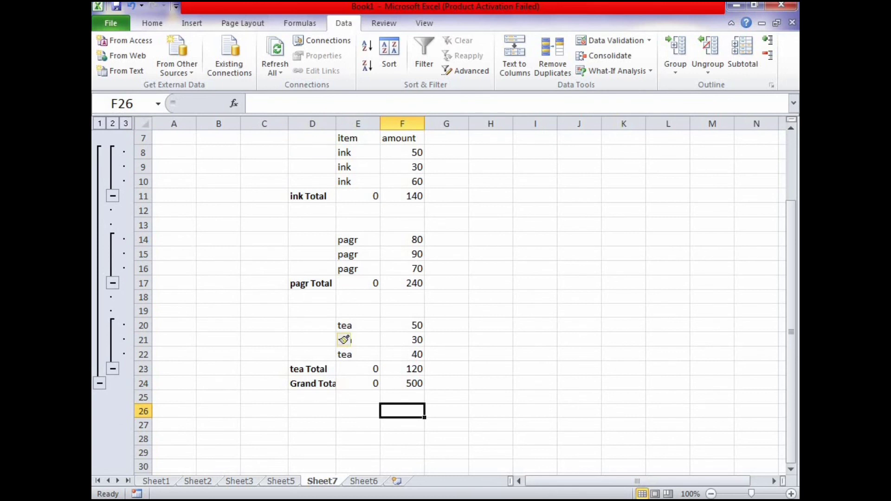
click(402, 383)
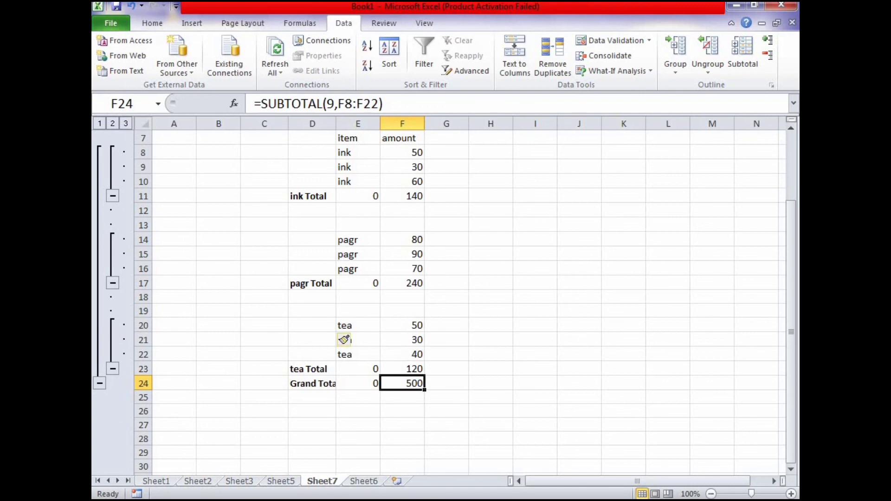
key(Down)
key(Down)
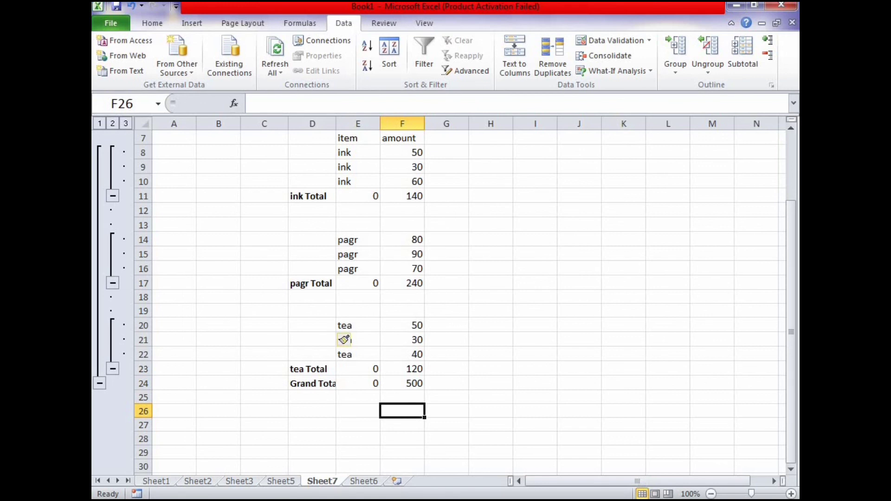
scroll(446, 297, up, 1)
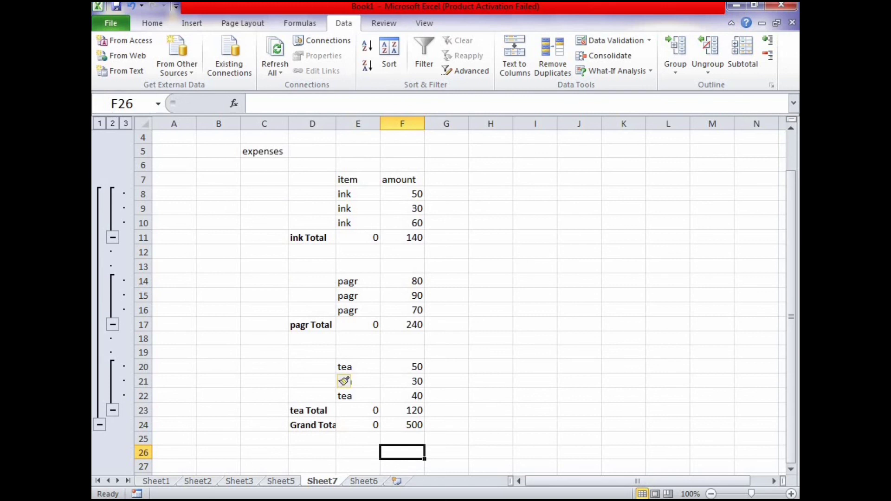
click(447, 266)
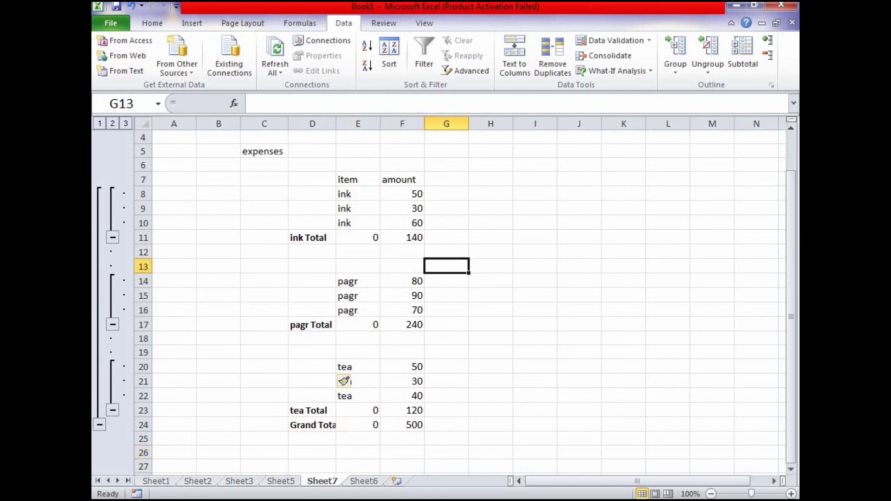
scroll(446, 297, down, 1)
click(402, 384)
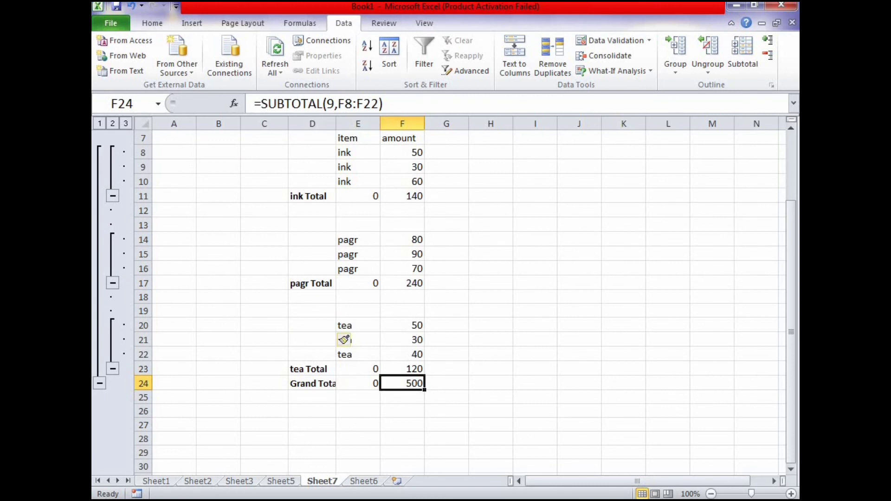
Collapse the tea, pagr and ink detail rows to their totals, expanding and collapsing the ink group once more
click(113, 369)
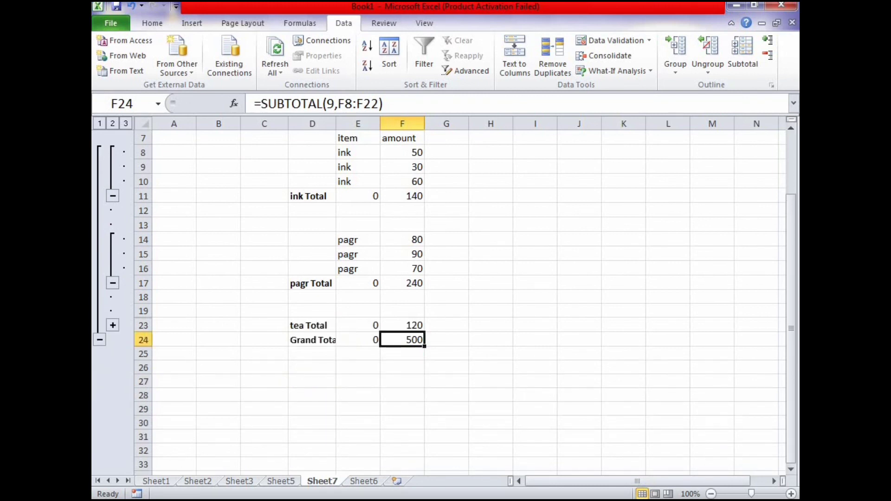
click(113, 283)
click(113, 196)
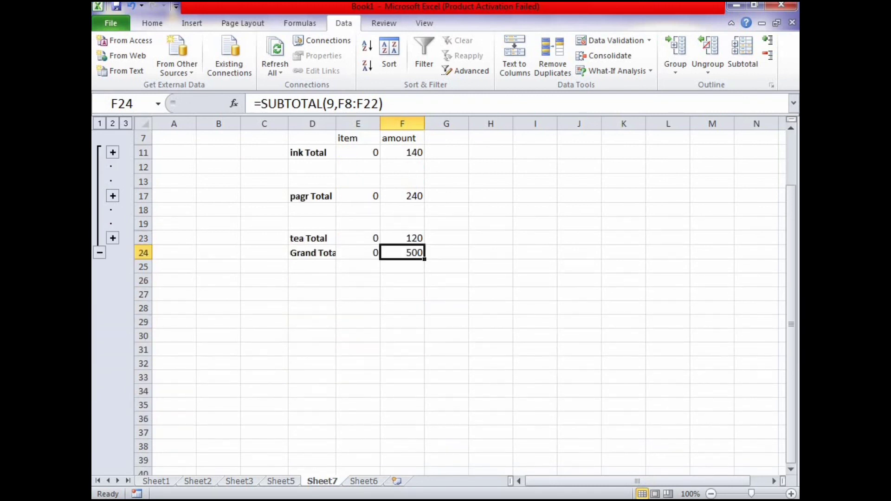
click(113, 153)
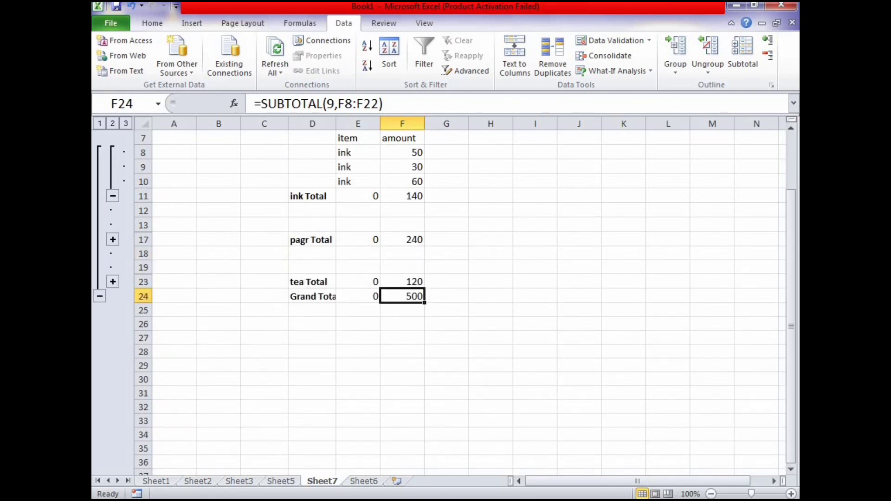
click(112, 195)
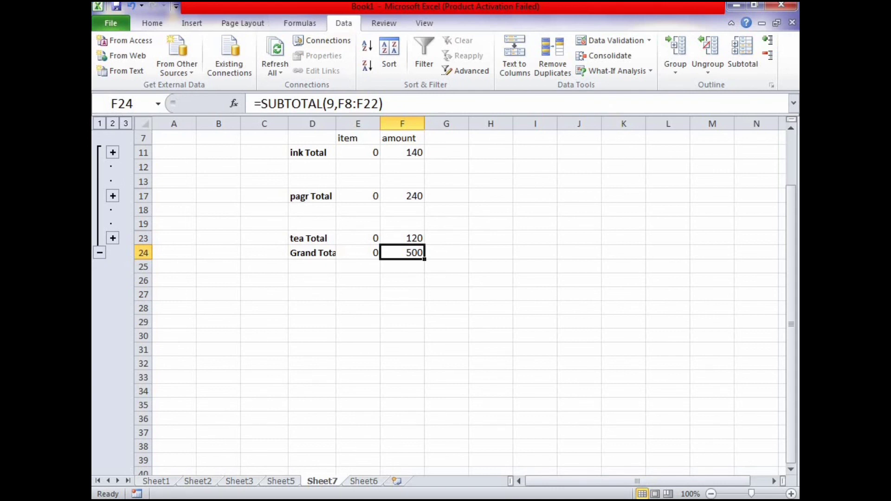
Close the Windows color scheme prompt without choosing an option, and display the Review commands
click(300, 23)
click(243, 23)
click(192, 23)
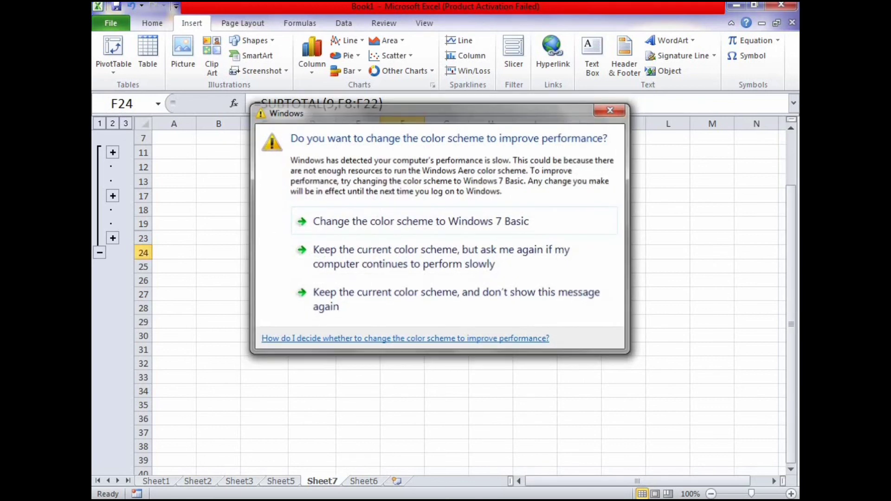
click(610, 111)
click(384, 23)
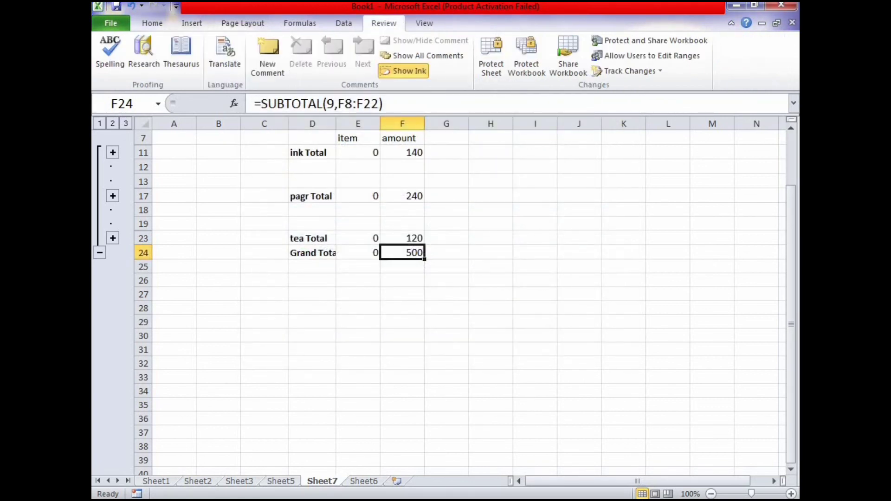